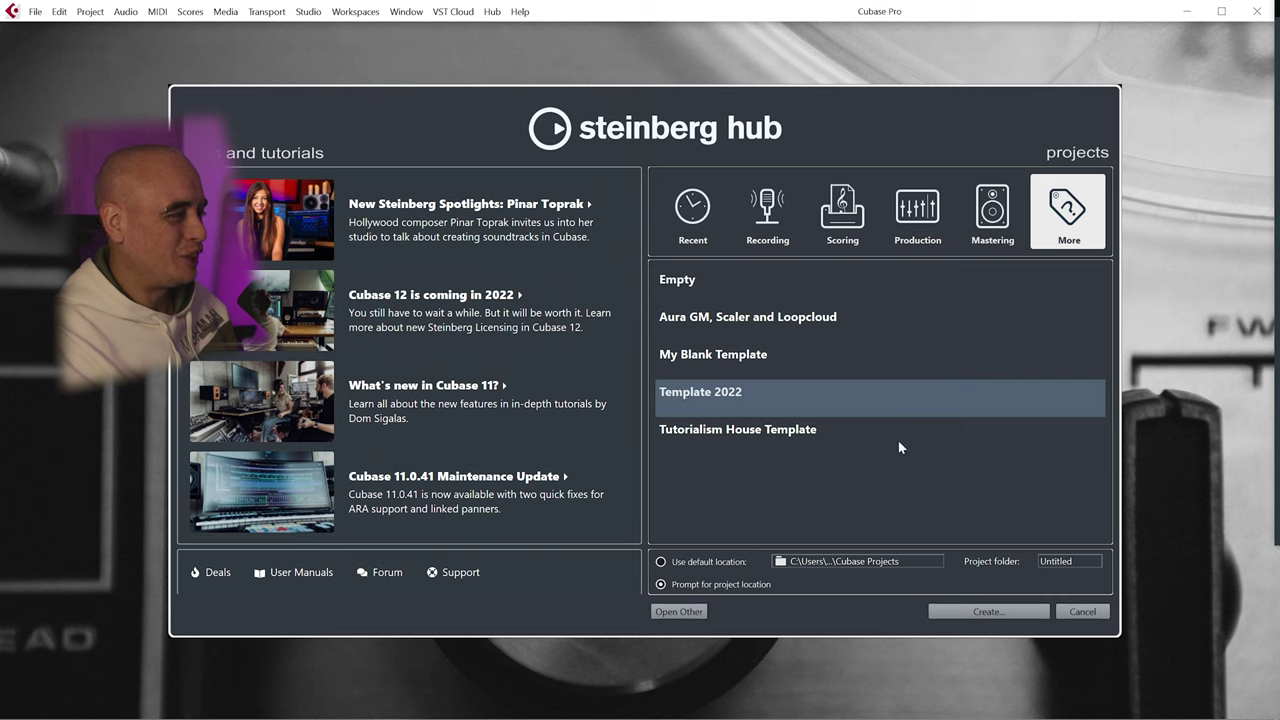
# Step: Create a new project from Template 2022 and accept the default project folder
pyautogui.click(974, 612)
pyautogui.click(762, 566)
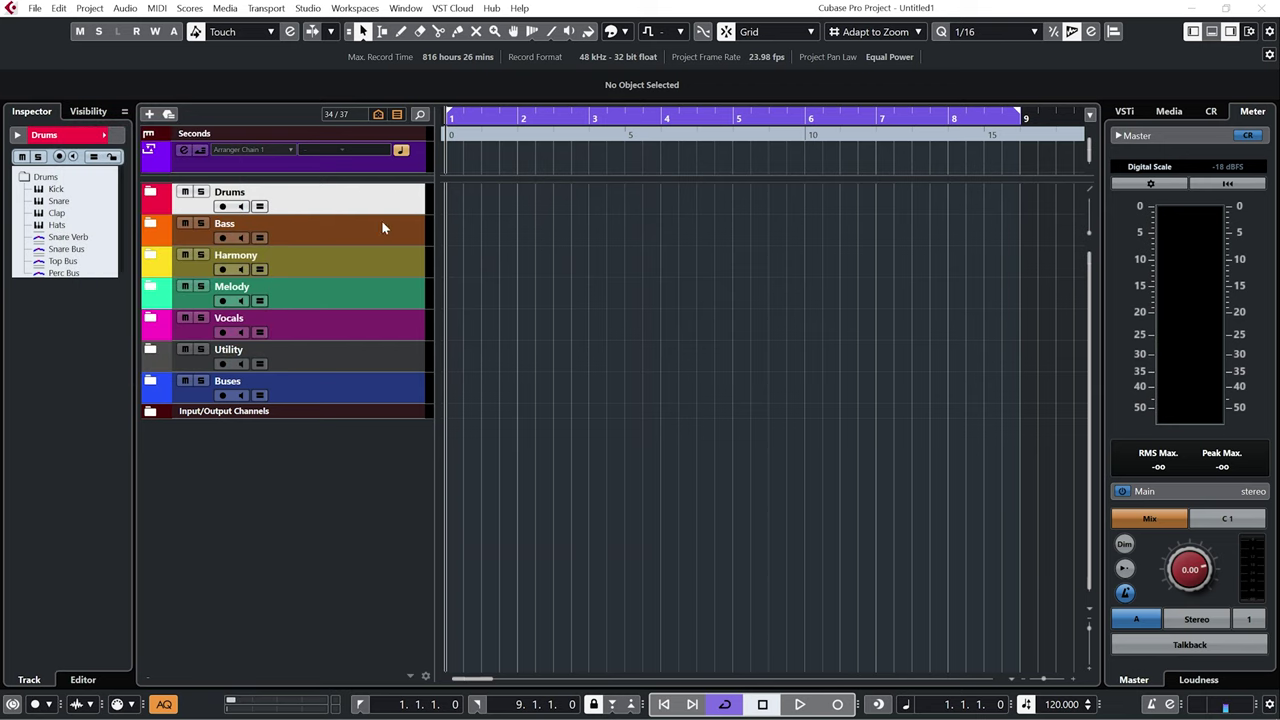
# Step: Expand the Drums folder, look over its Kick, Snare and Clap tracks, then collapse it
pyautogui.click(151, 193)
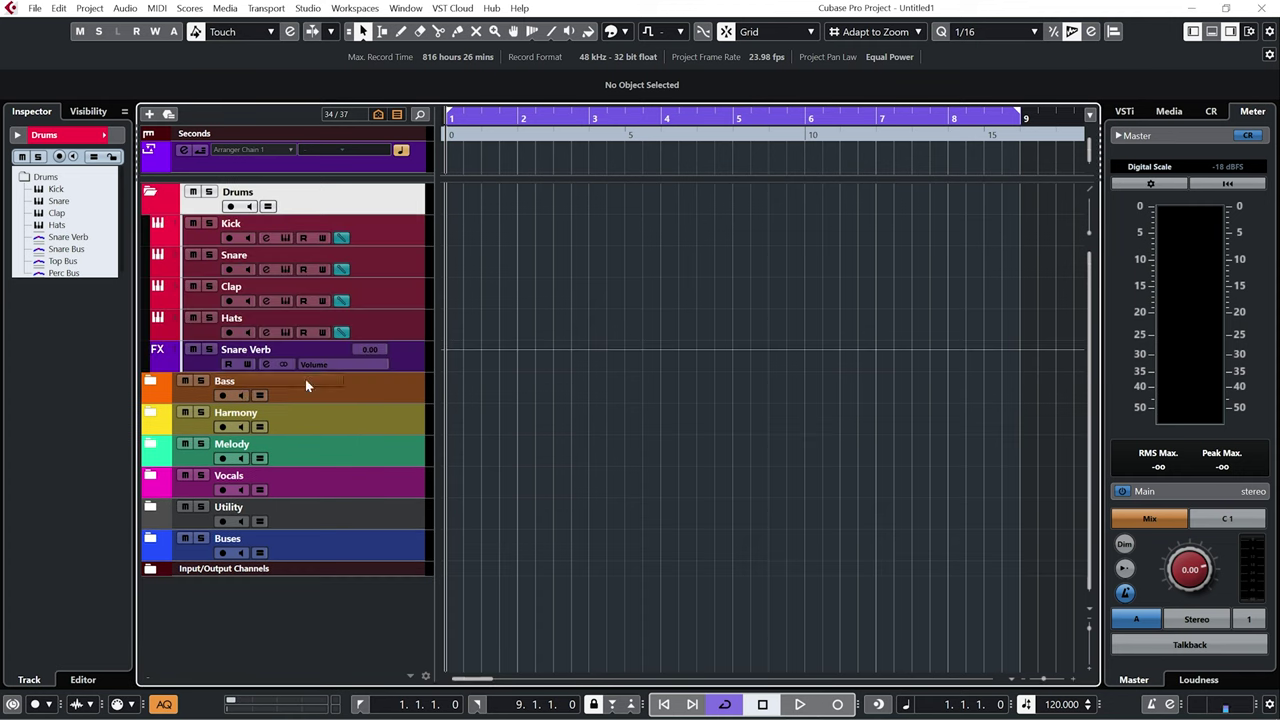
pyautogui.click(376, 237)
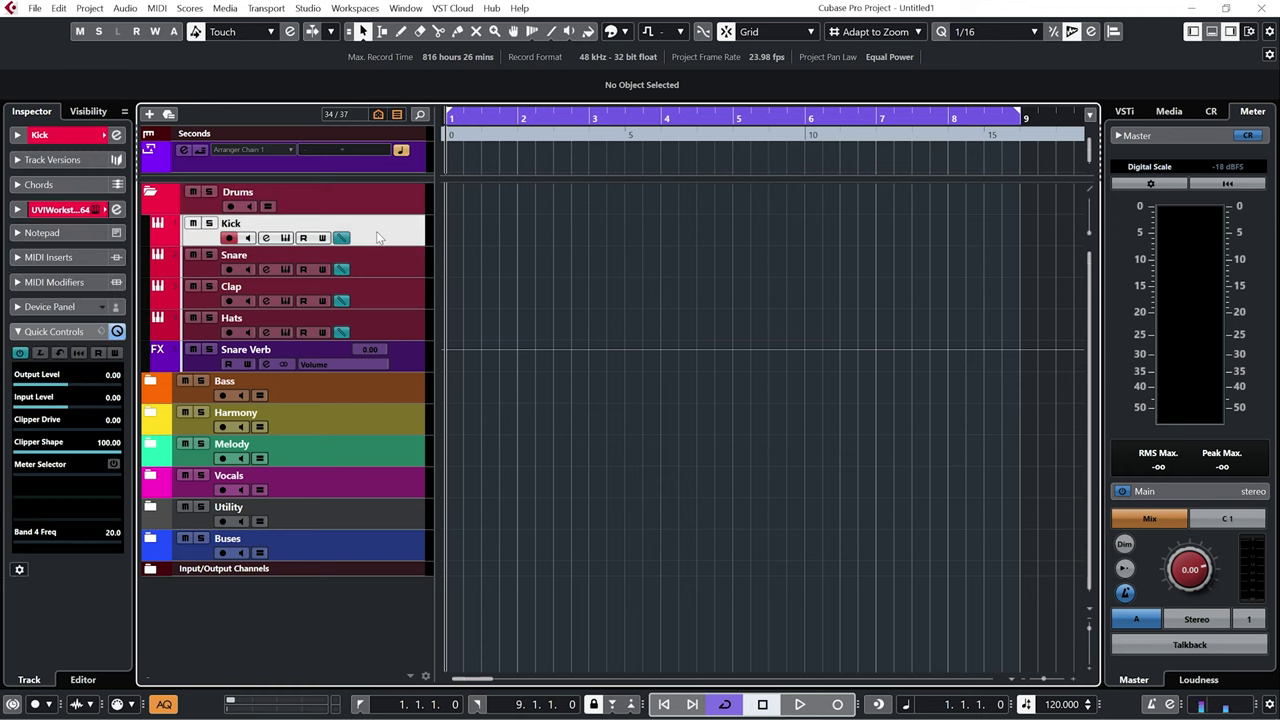
pyautogui.click(385, 270)
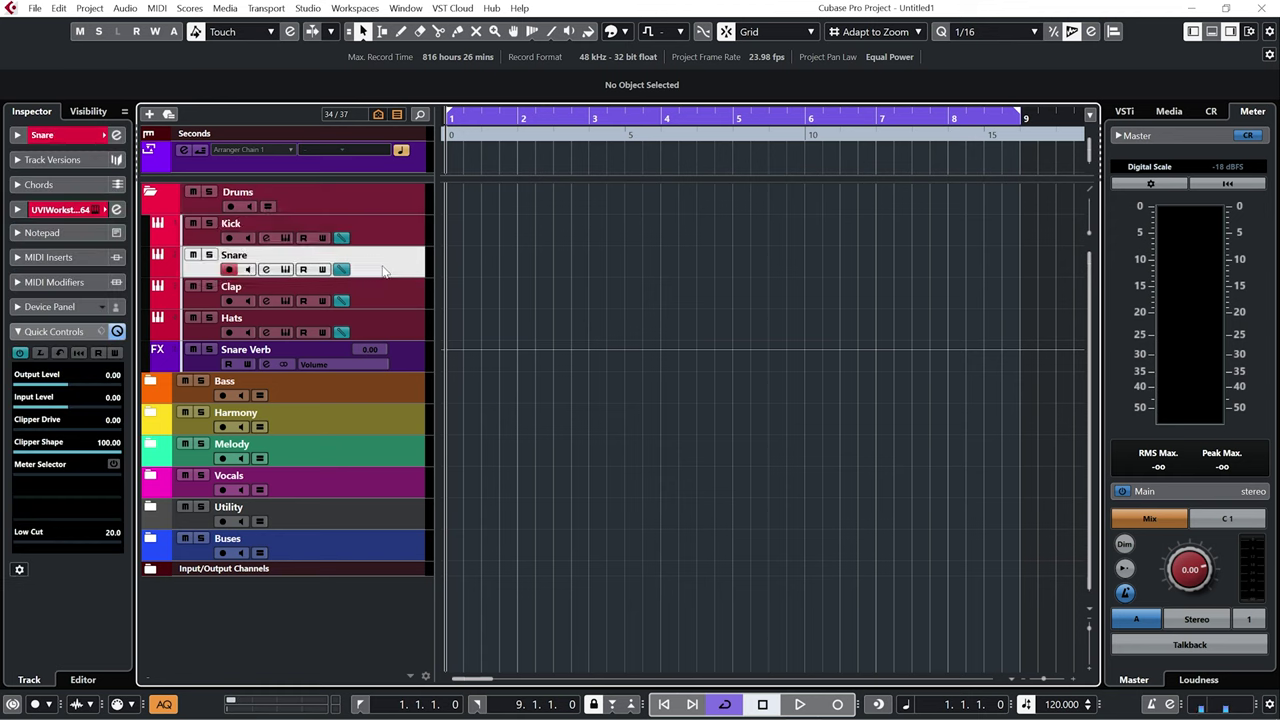
pyautogui.click(380, 285)
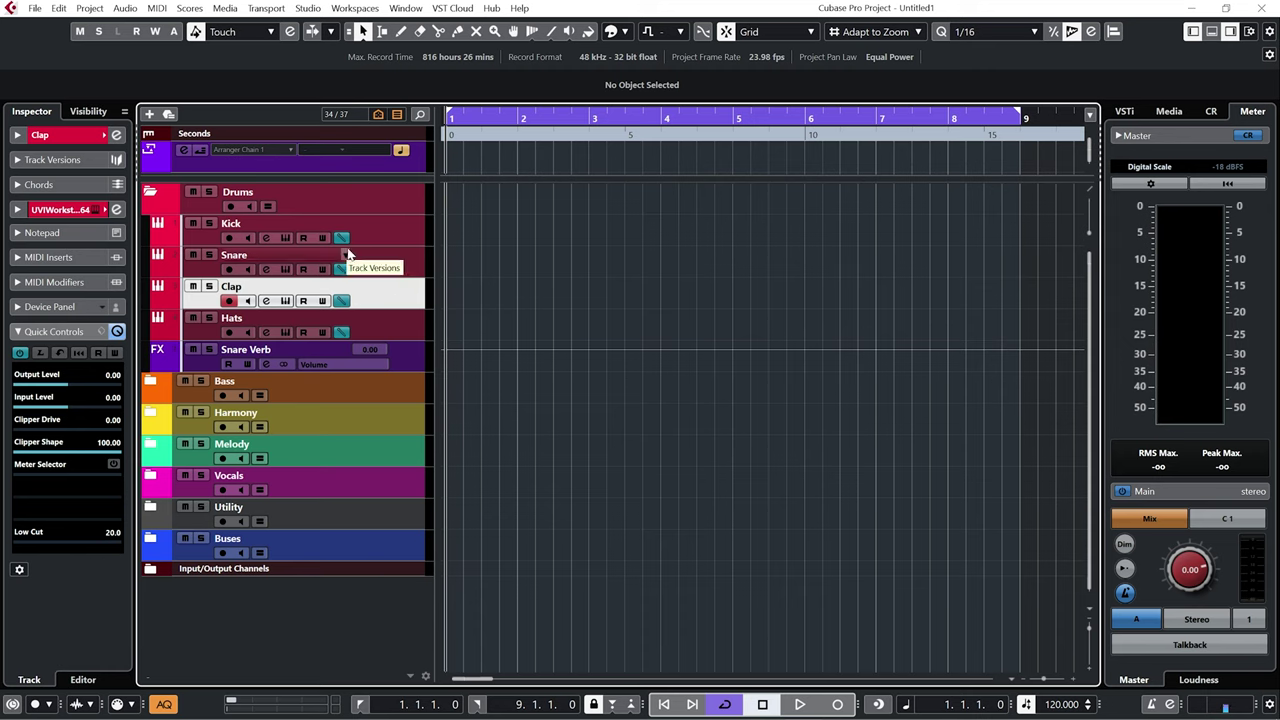
pyautogui.press('Up')
pyautogui.press('Up')
pyautogui.press('Up')
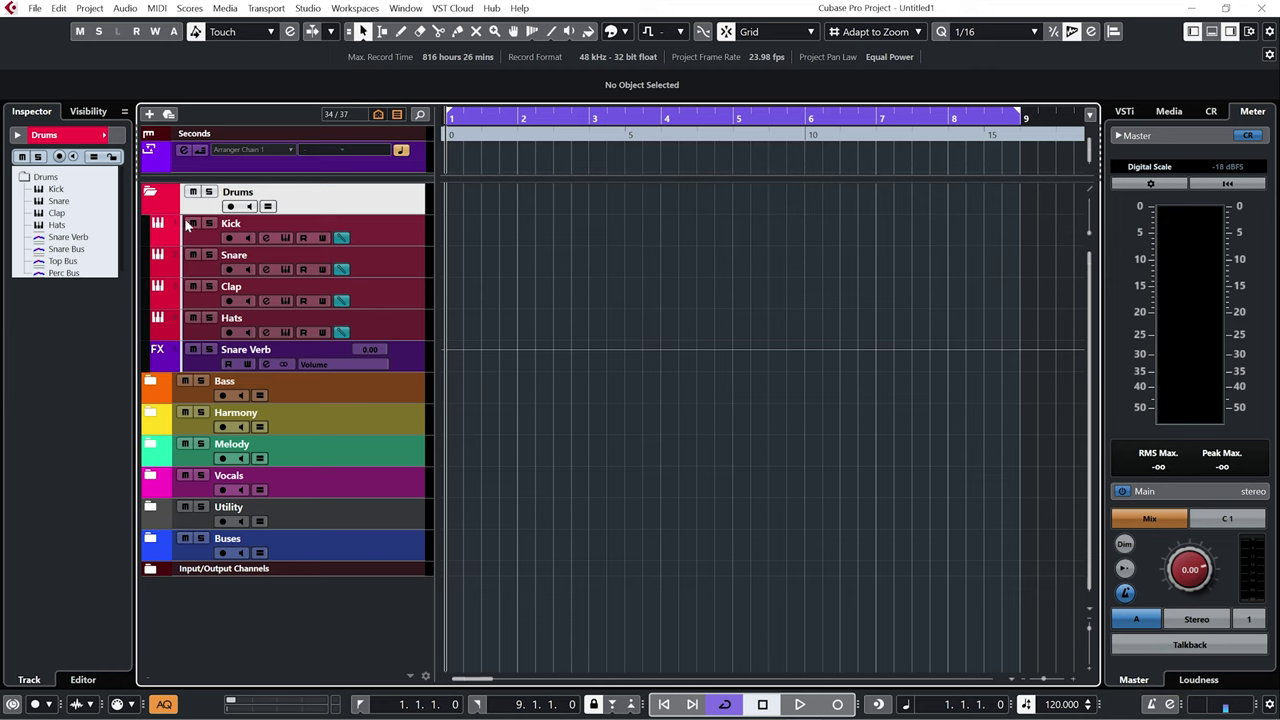
pyautogui.click(150, 192)
# Step: Expand the Bass folder and inspect its Sub, Bass and Bass Bus tracks
pyautogui.click(150, 223)
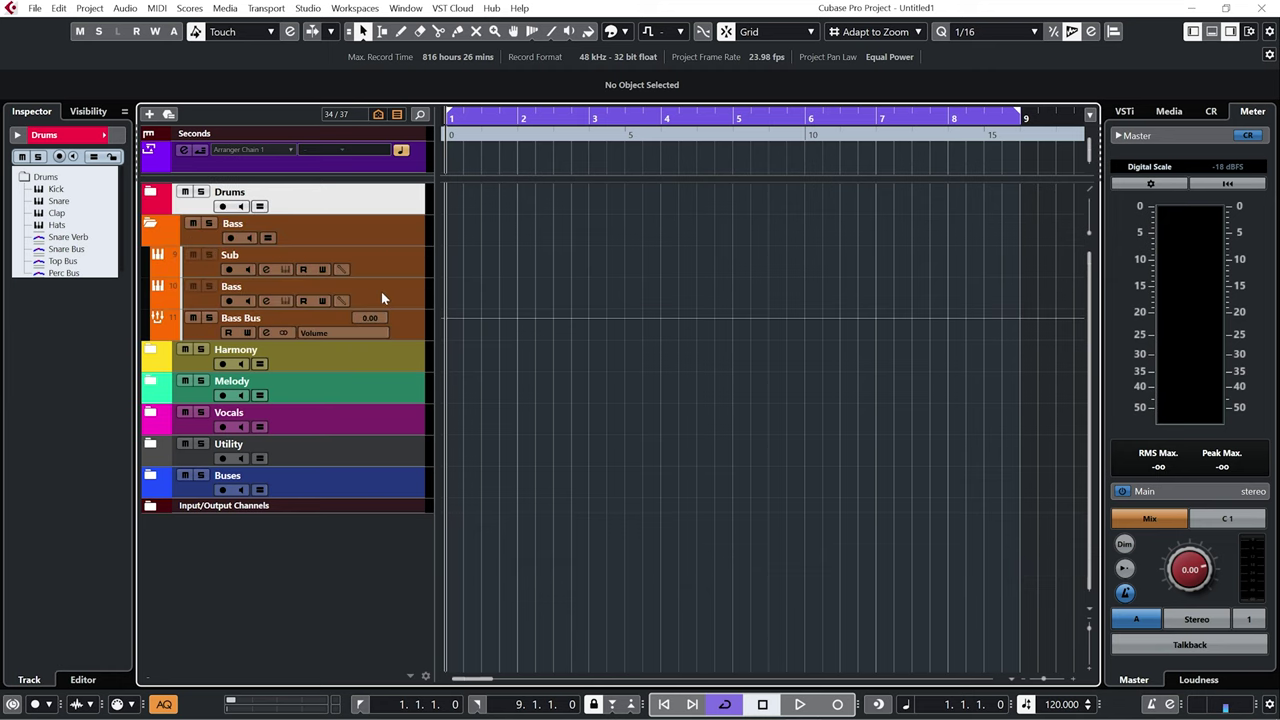
pyautogui.click(400, 262)
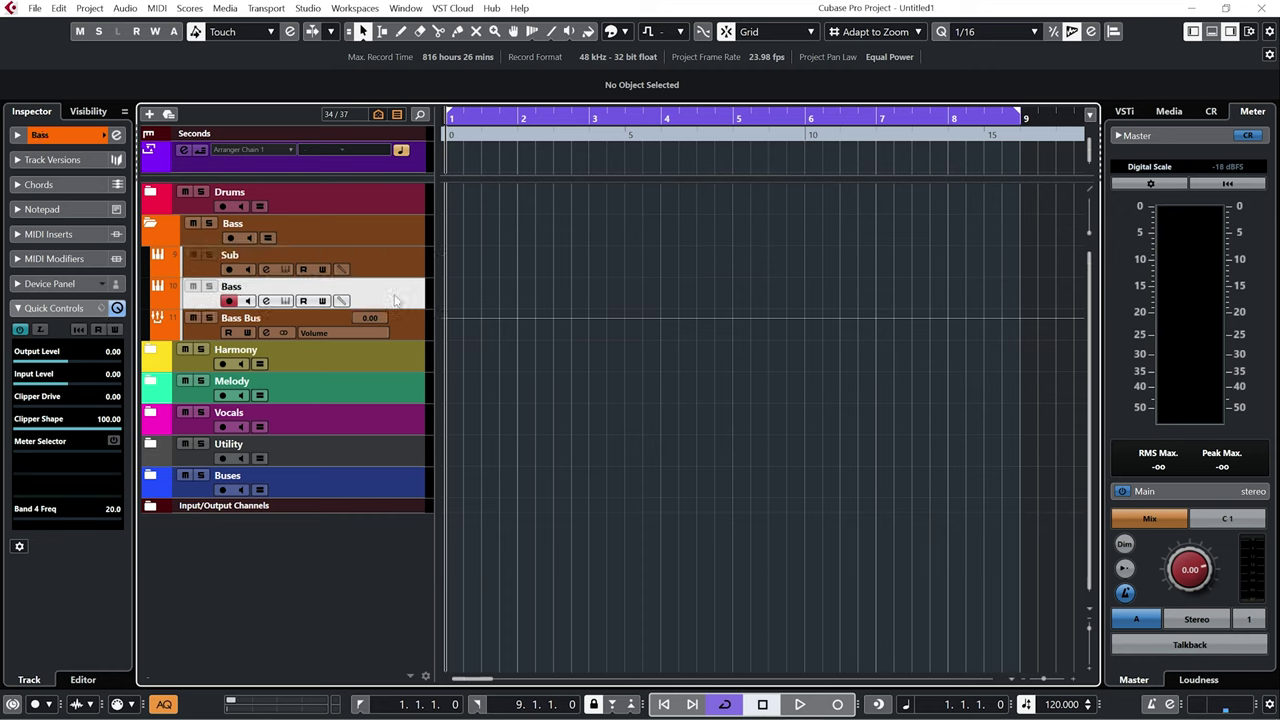
pyautogui.click(330, 306)
pyautogui.click(407, 320)
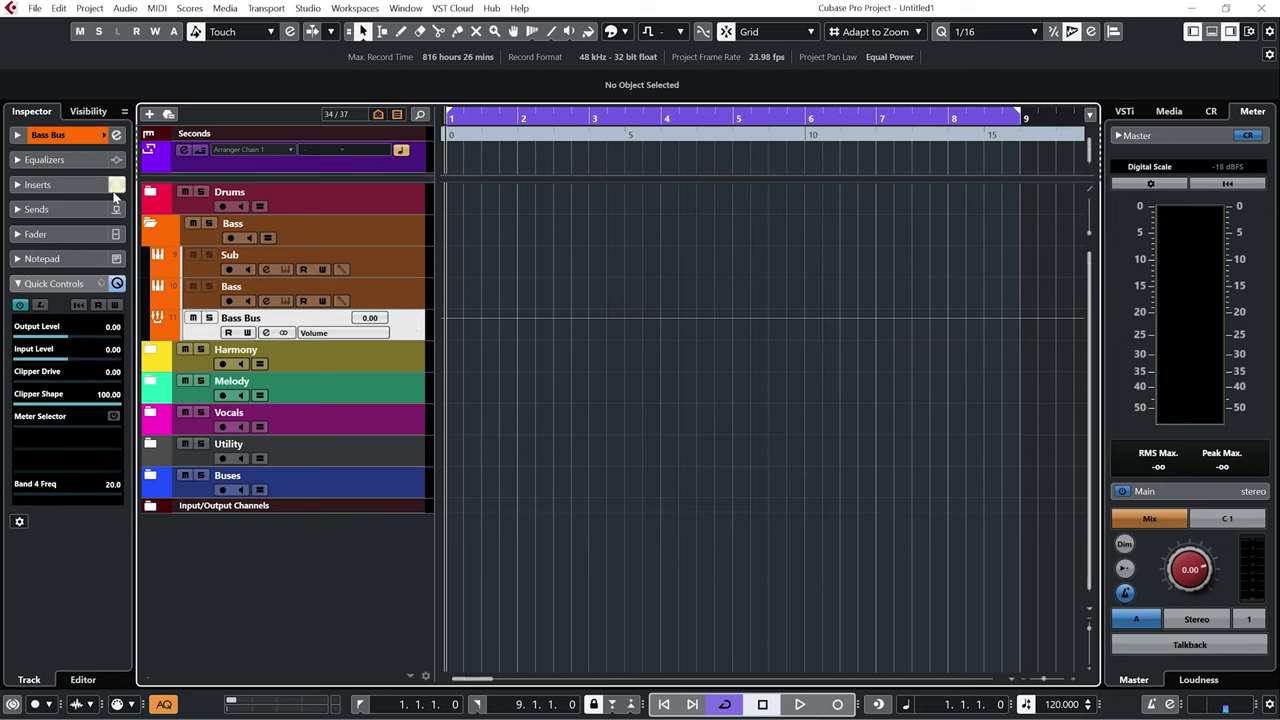
# Step: Browse the Harmony, Melody, Vocals, Utility and Buses folders, then show the MixConsole below the tracks
pyautogui.click(152, 224)
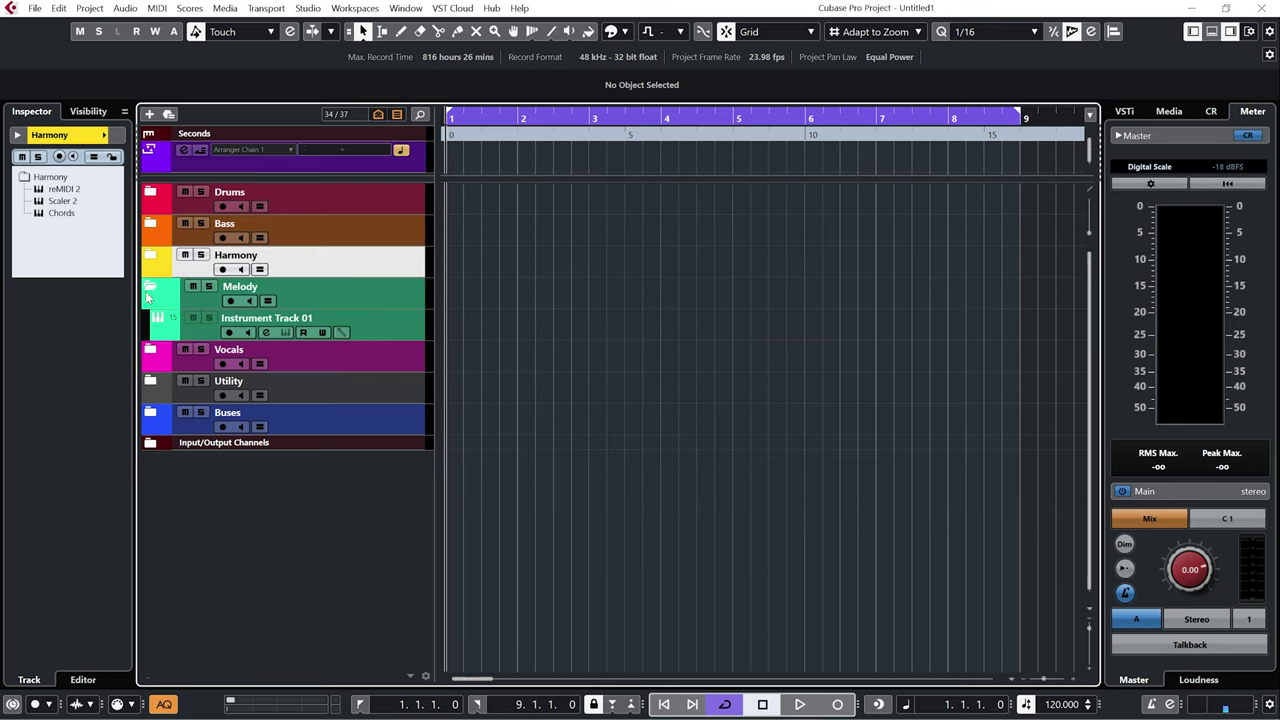
pyautogui.click(150, 290)
pyautogui.click(158, 318)
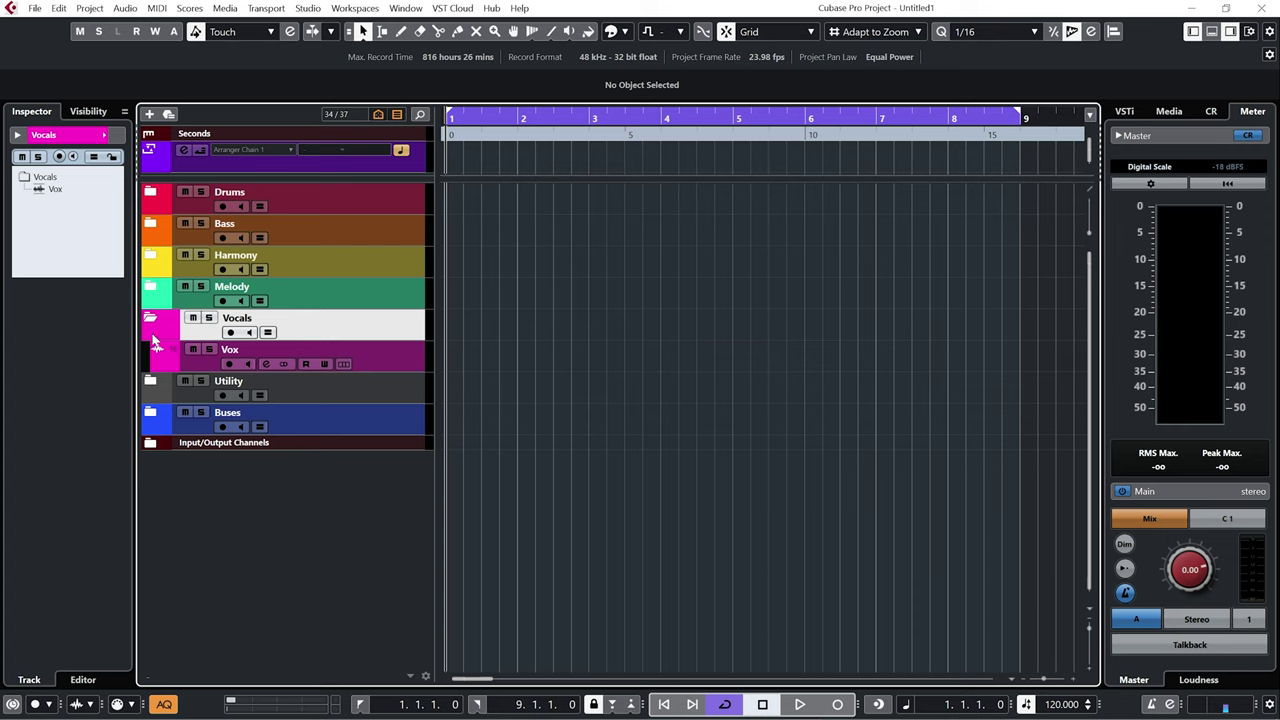
pyautogui.click(152, 322)
pyautogui.click(151, 350)
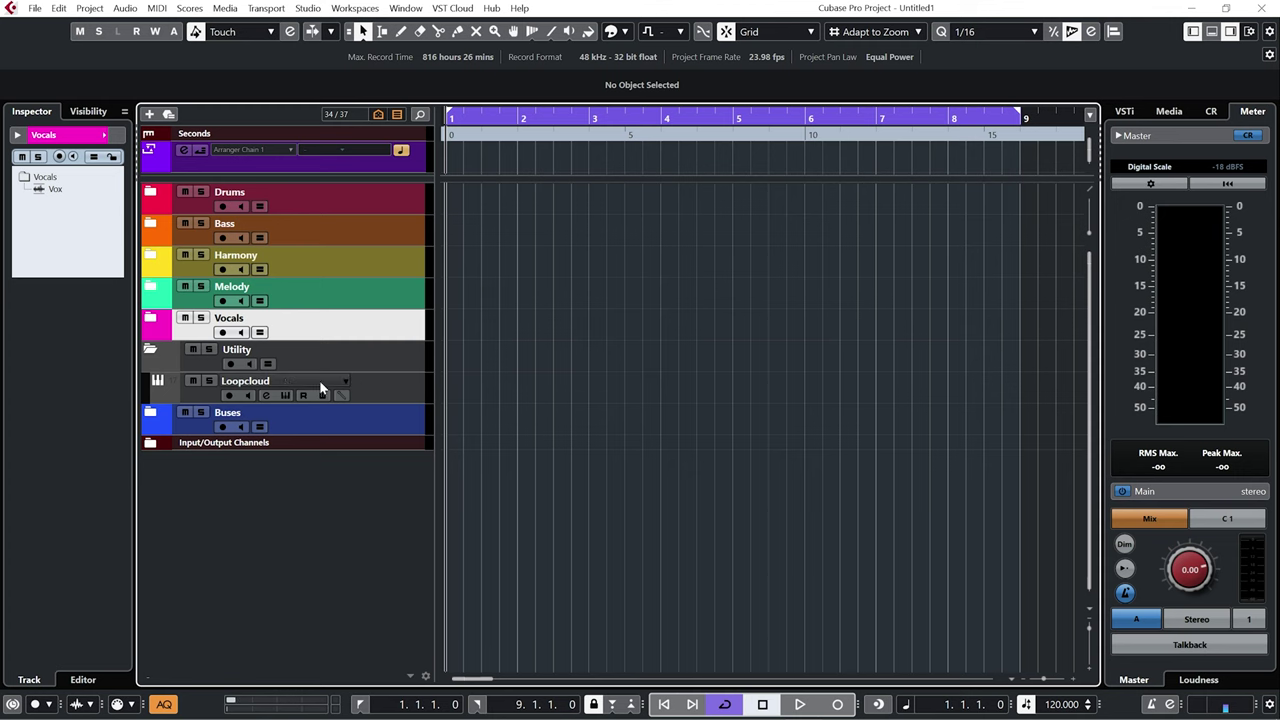
pyautogui.click(150, 352)
pyautogui.click(151, 381)
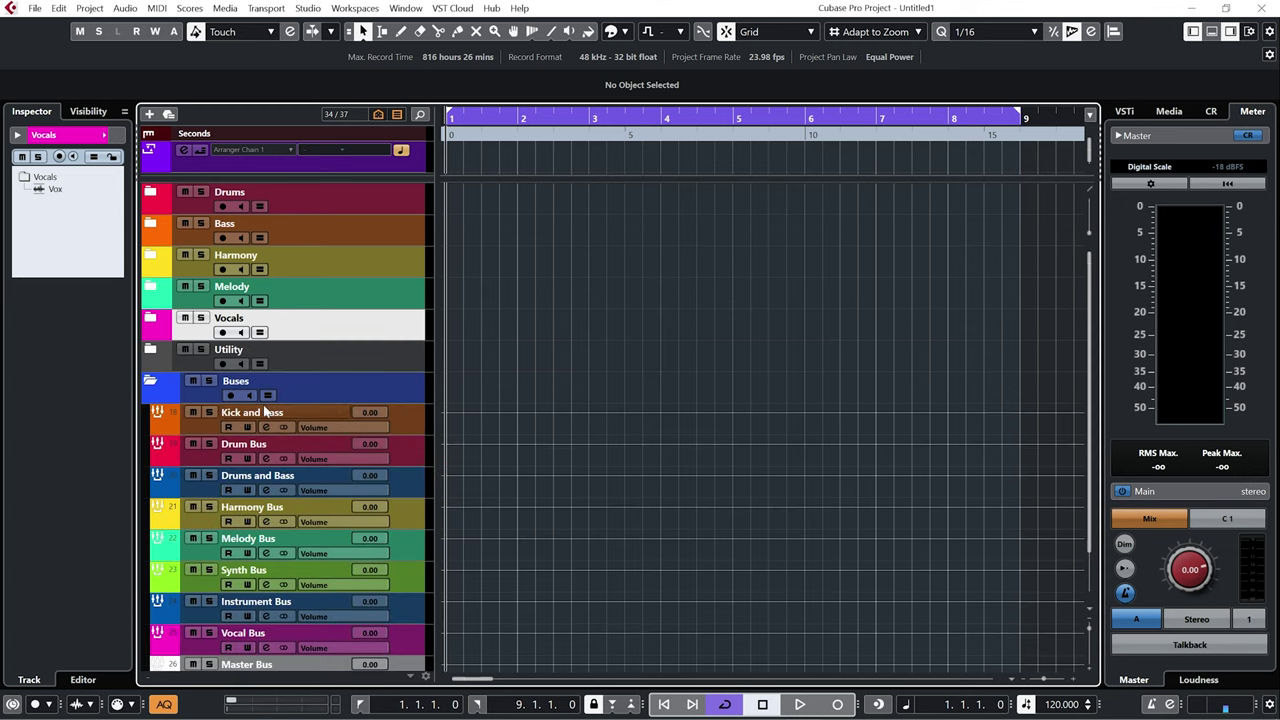
pyautogui.hotkey('alt', 'F3')
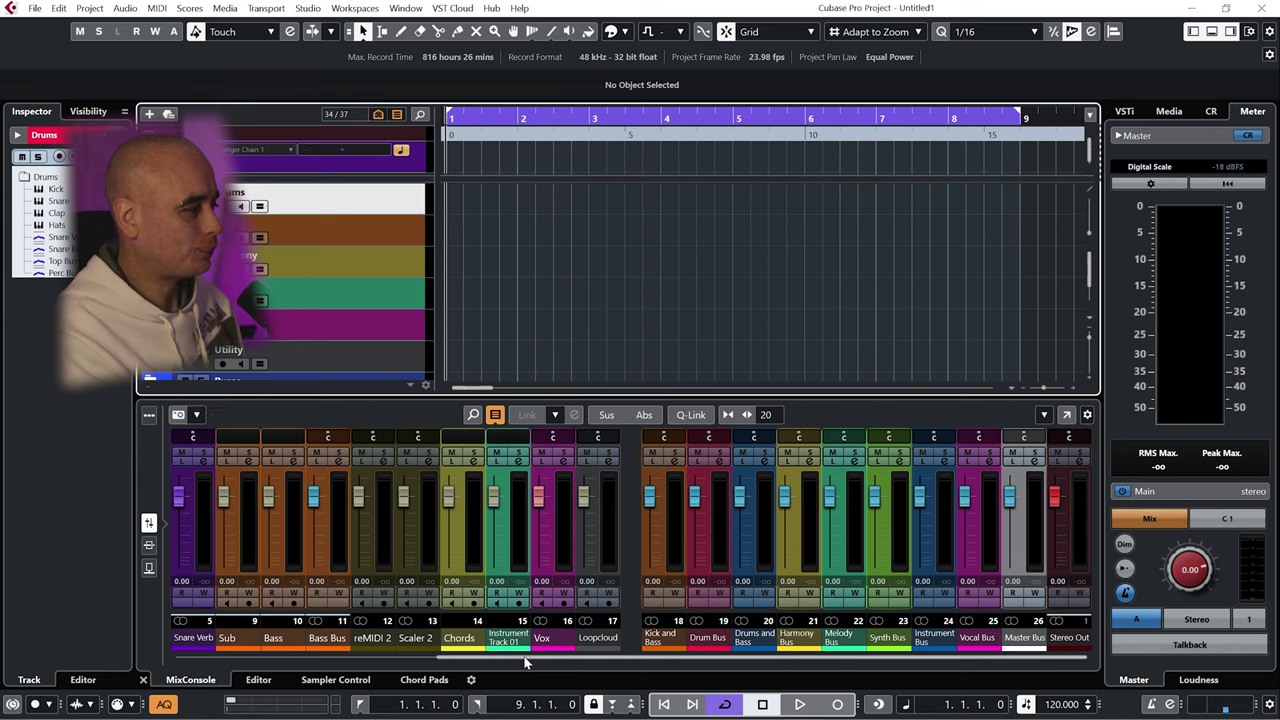
pyautogui.moveTo(527, 659); pyautogui.dragTo(155, 657)
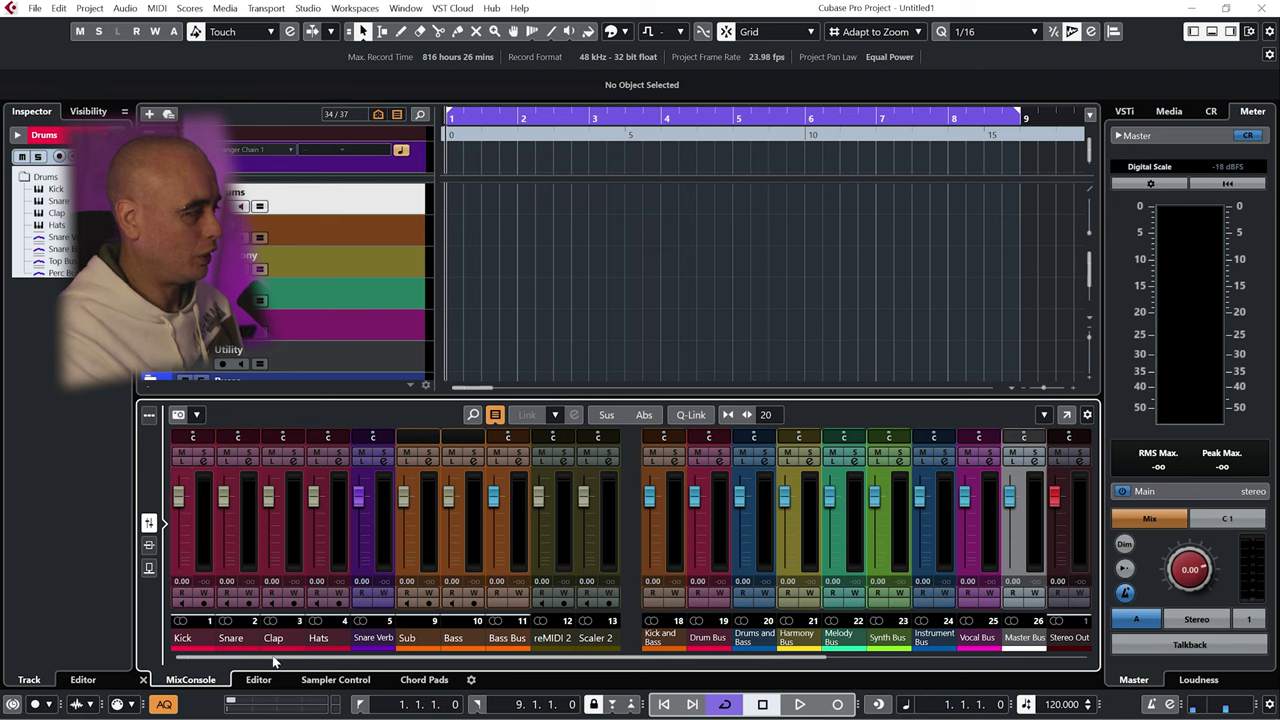
pyautogui.moveTo(273, 661); pyautogui.dragTo(612, 664)
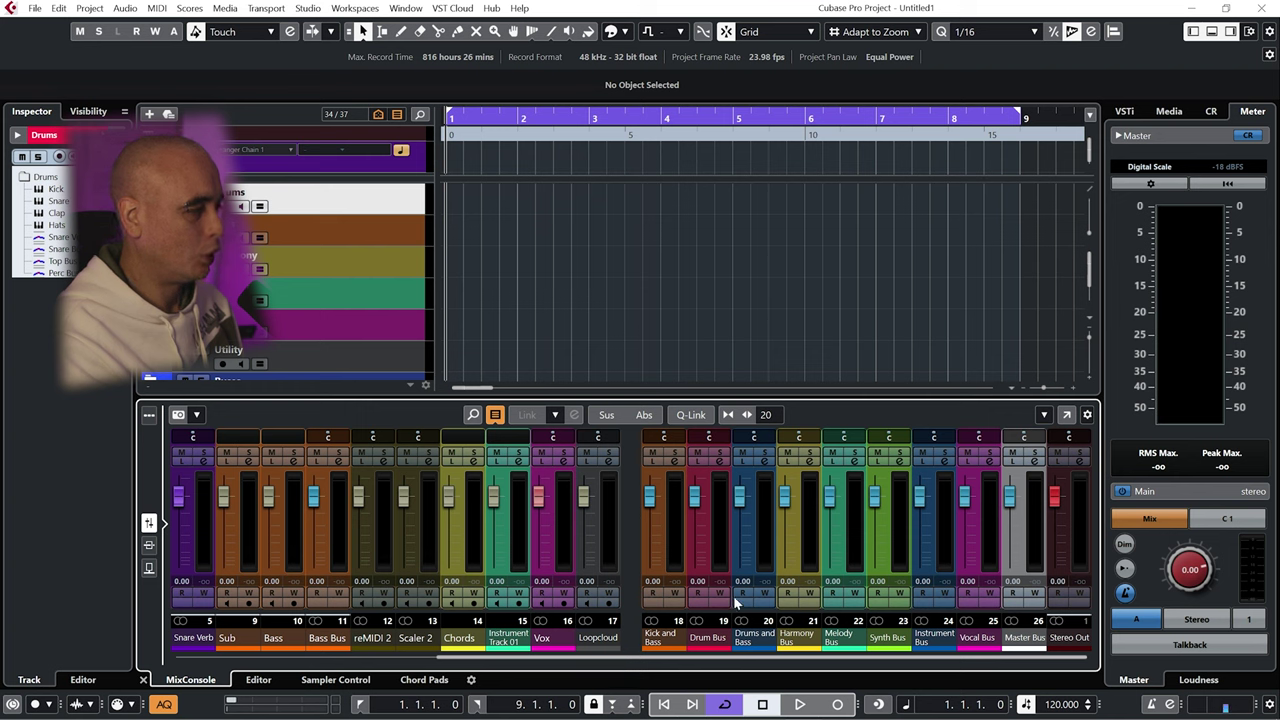
pyautogui.click(660, 641)
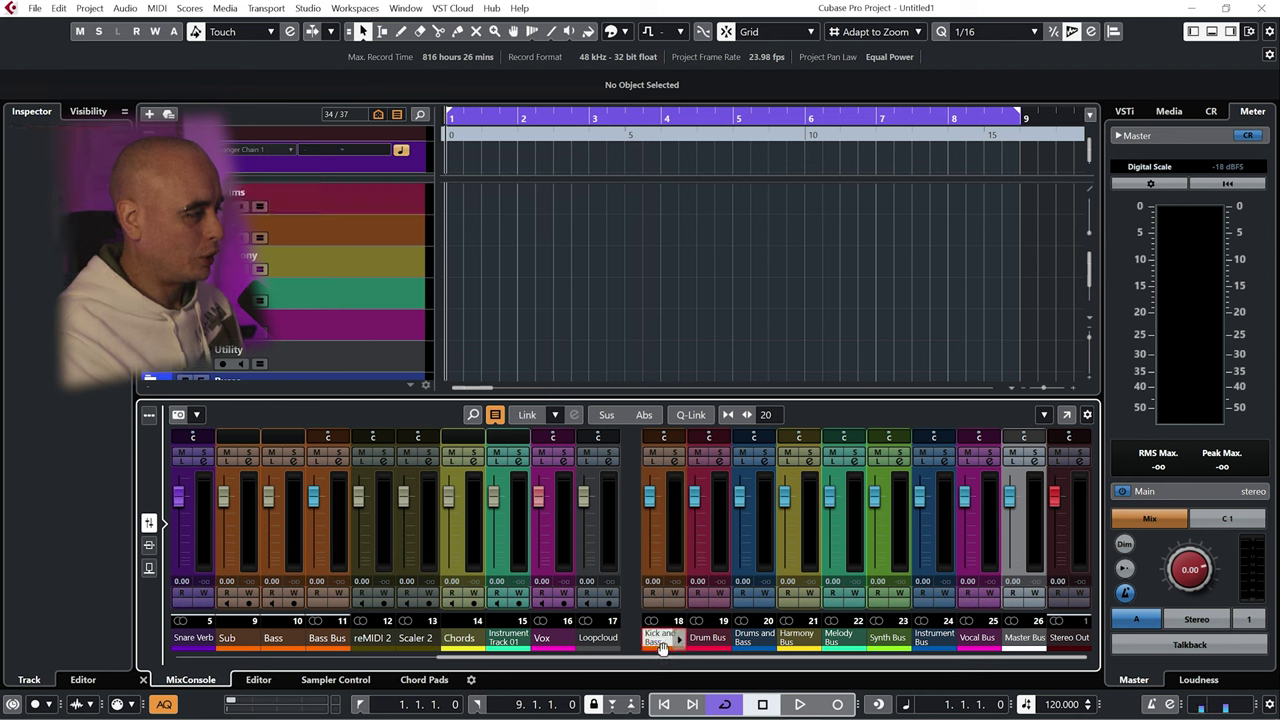
pyautogui.moveTo(613, 658); pyautogui.dragTo(323, 650)
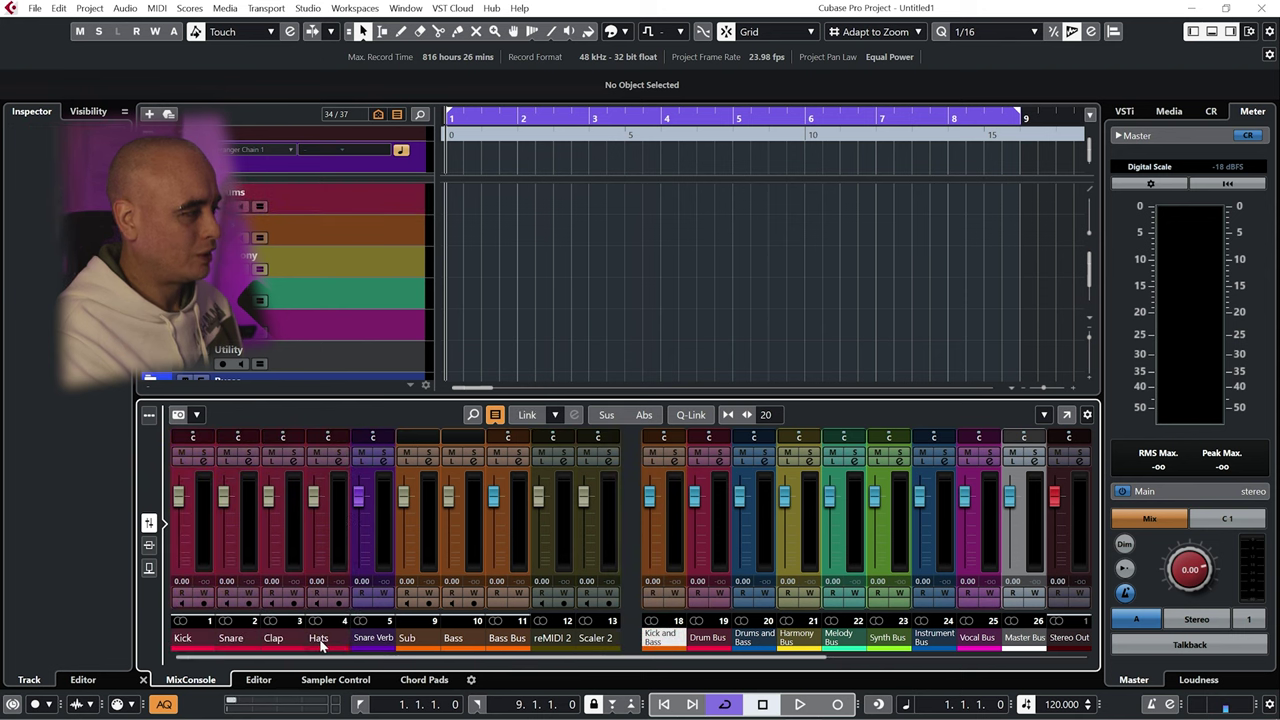
pyautogui.click(185, 641)
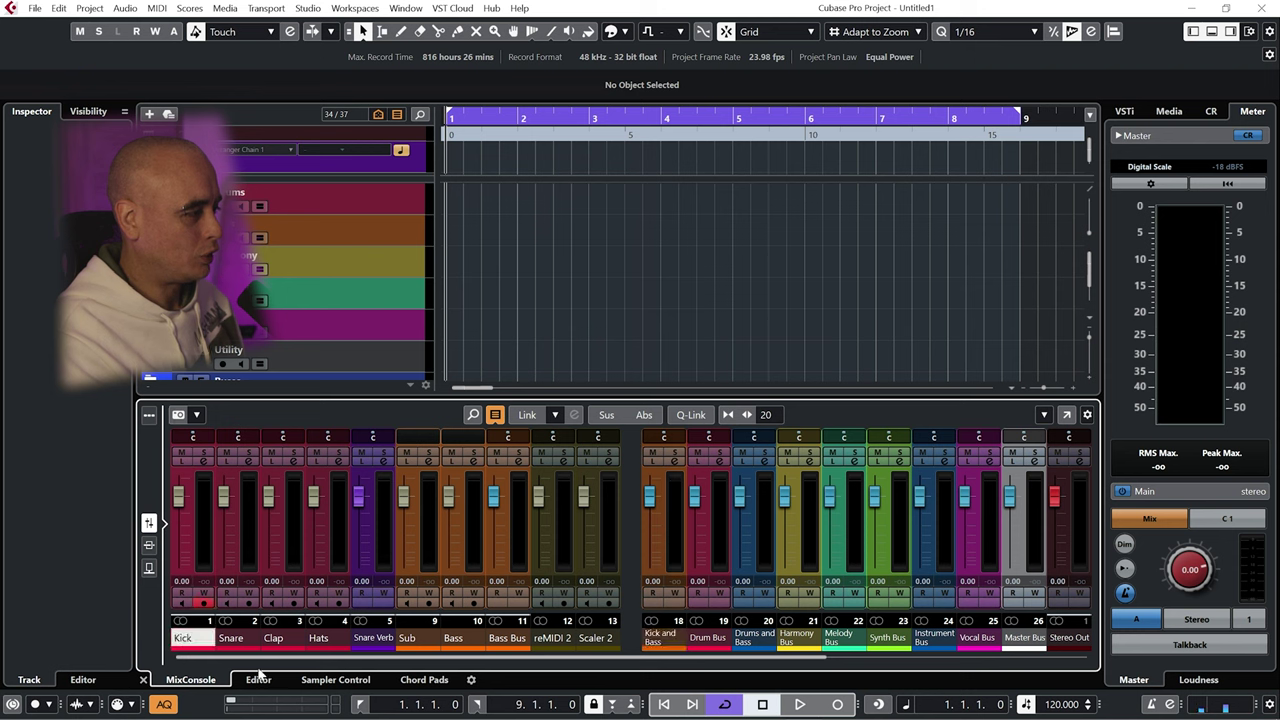
pyautogui.moveTo(347, 658); pyautogui.dragTo(425, 664)
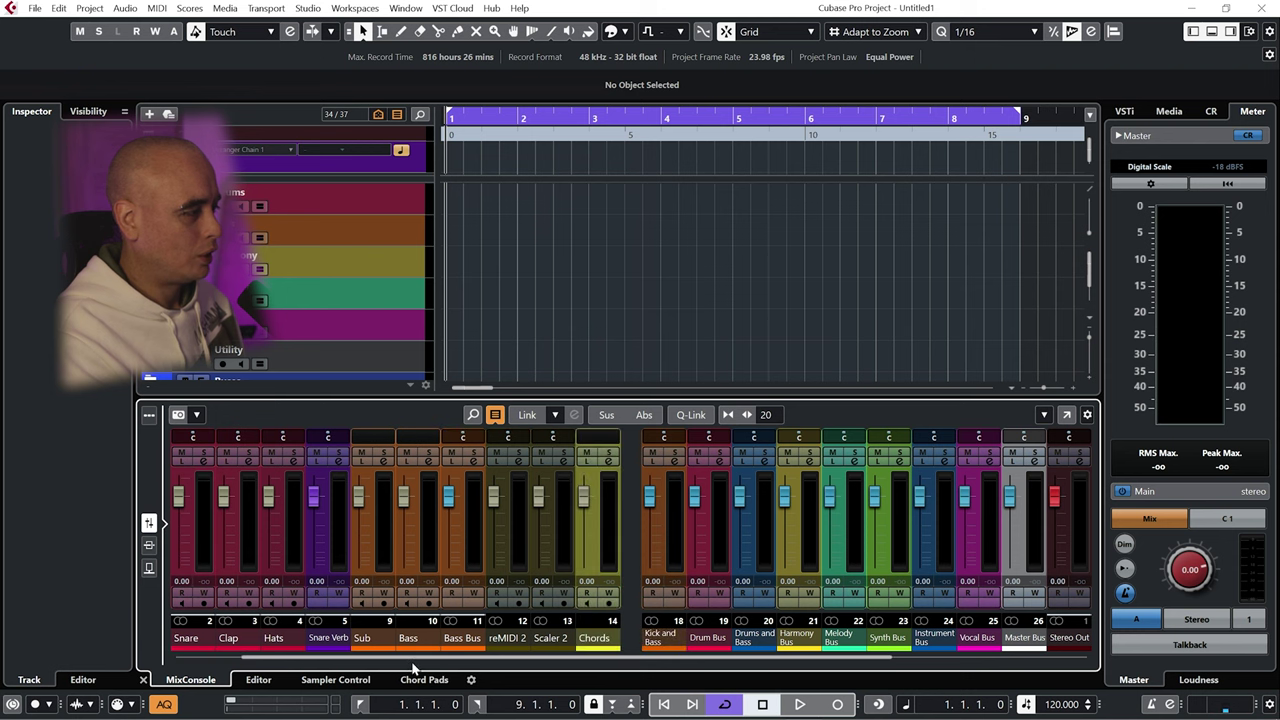
pyautogui.click(458, 640)
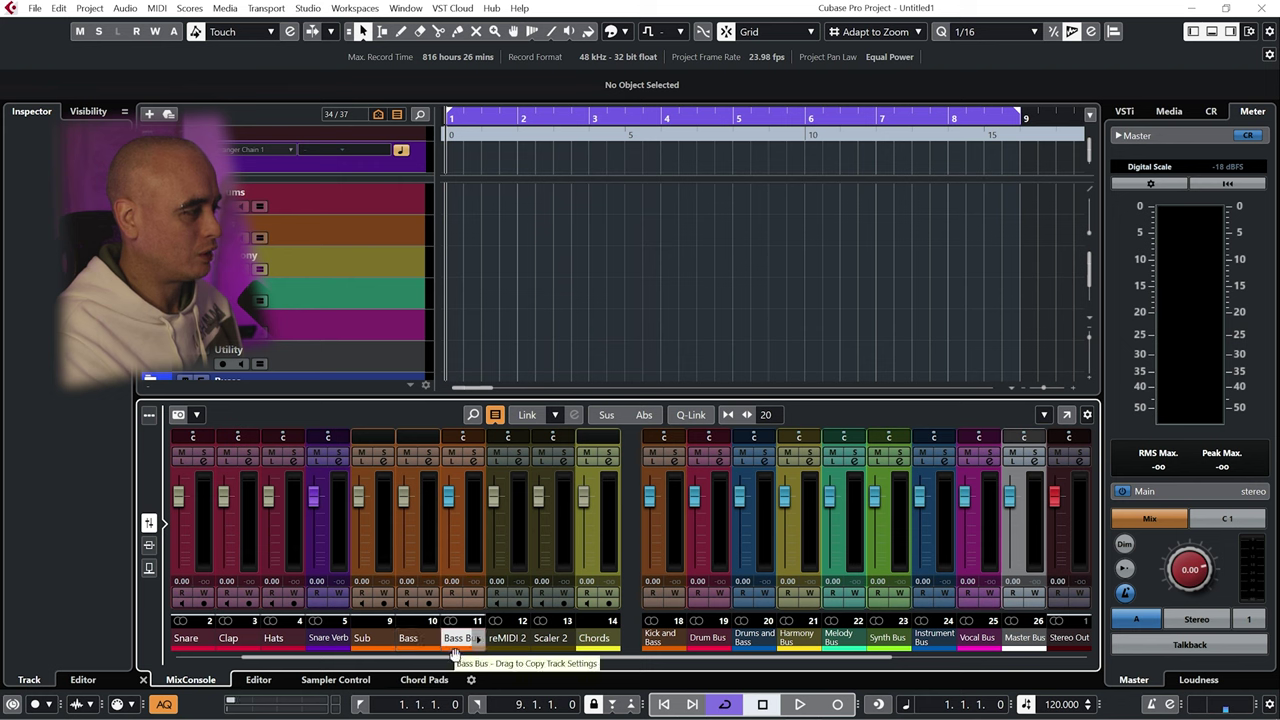
pyautogui.click(705, 641)
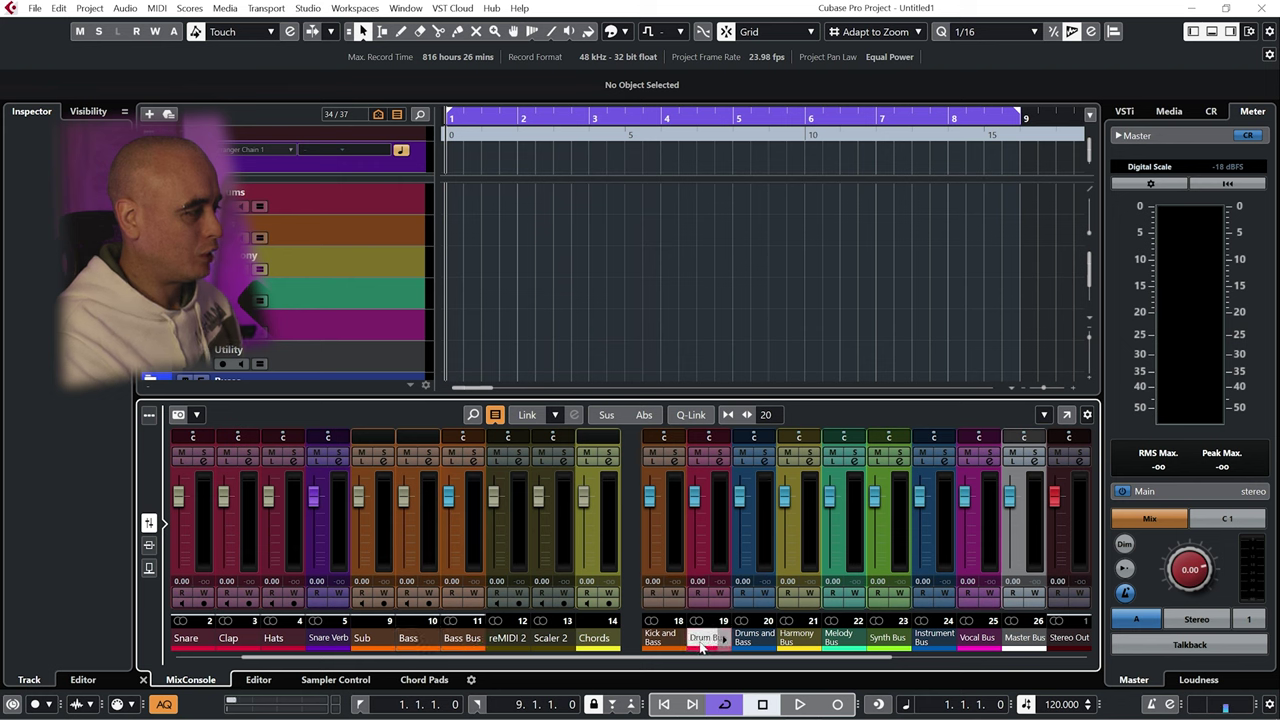
pyautogui.moveTo(630, 658); pyautogui.dragTo(547, 662)
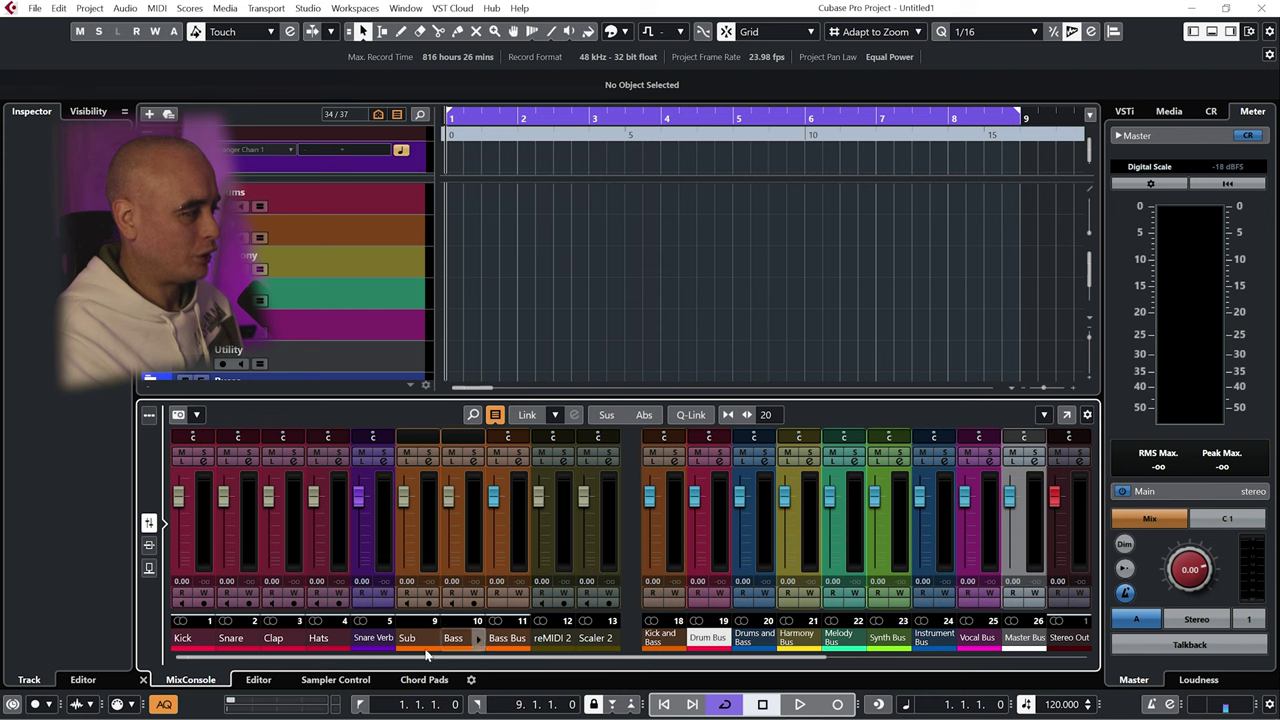
pyautogui.click(230, 641)
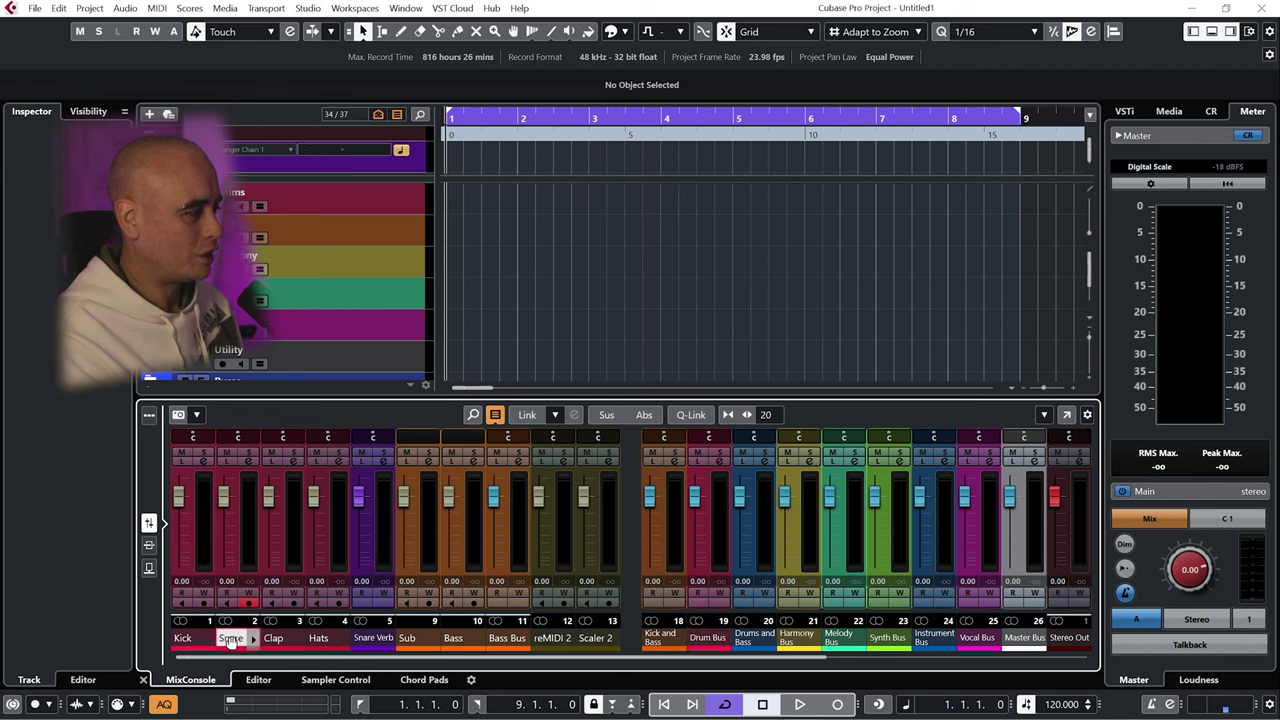
pyautogui.click(283, 641)
pyautogui.click(321, 641)
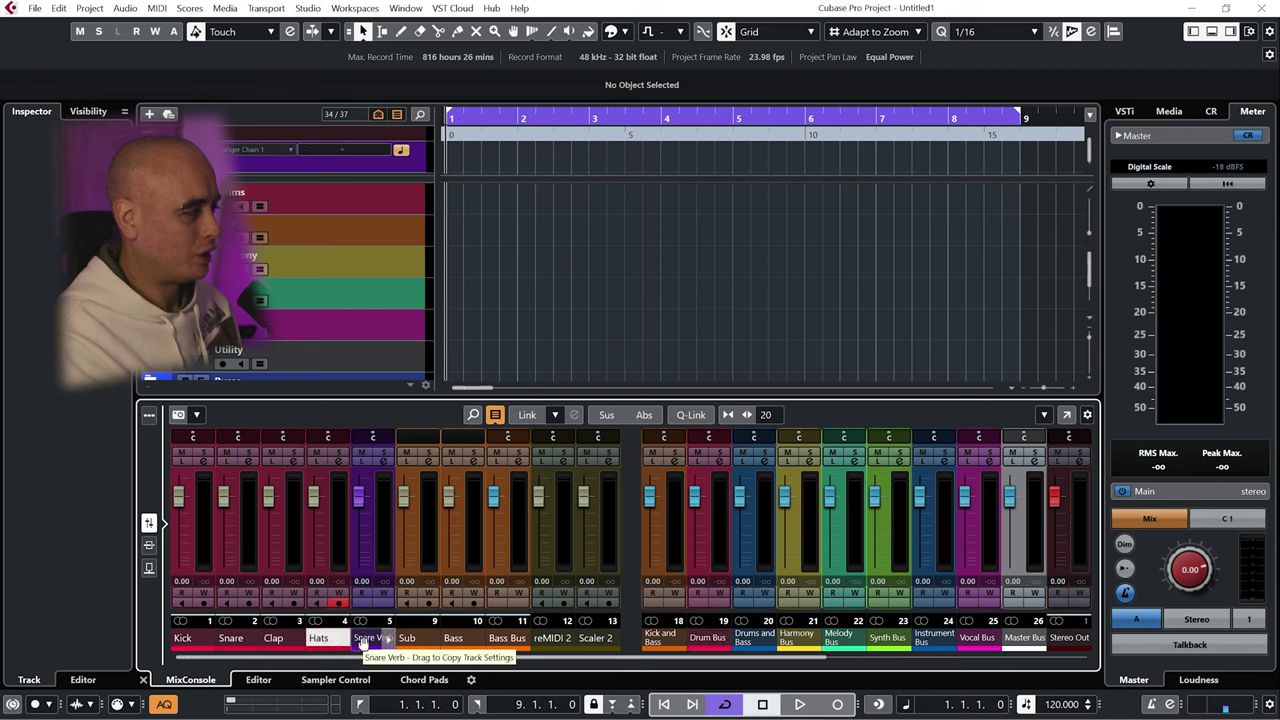
pyautogui.click(364, 641)
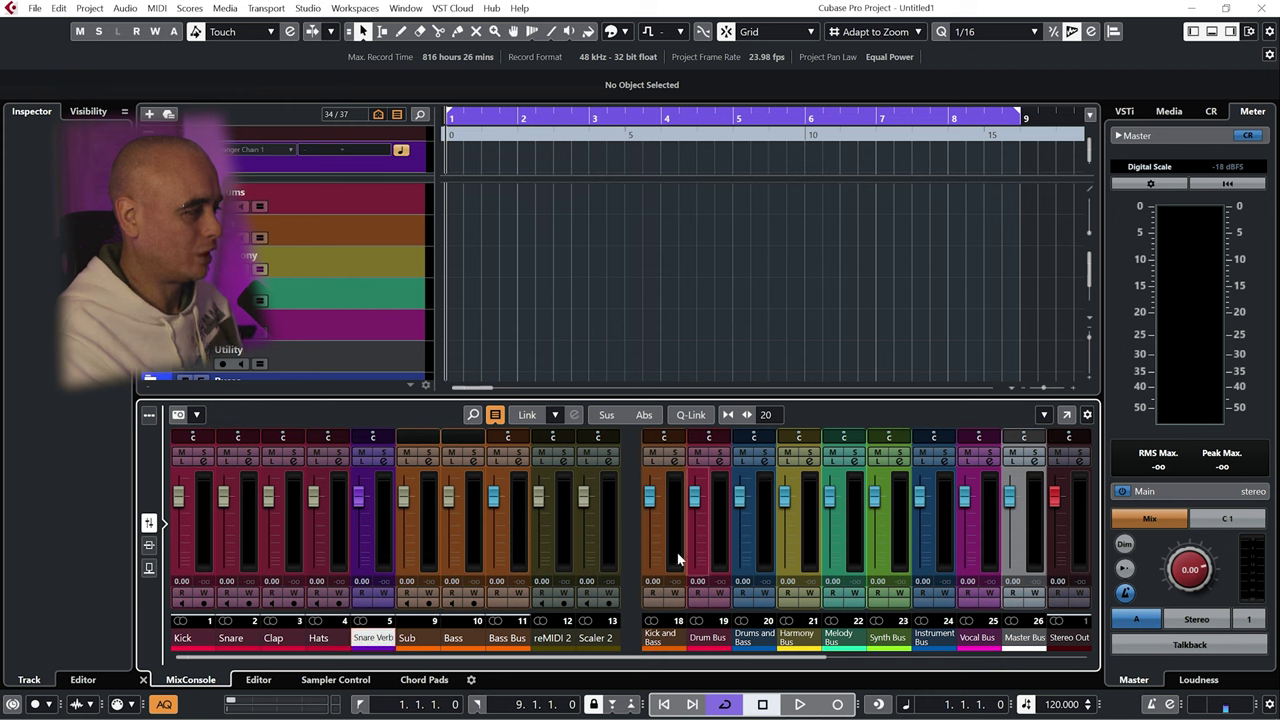
pyautogui.click(752, 645)
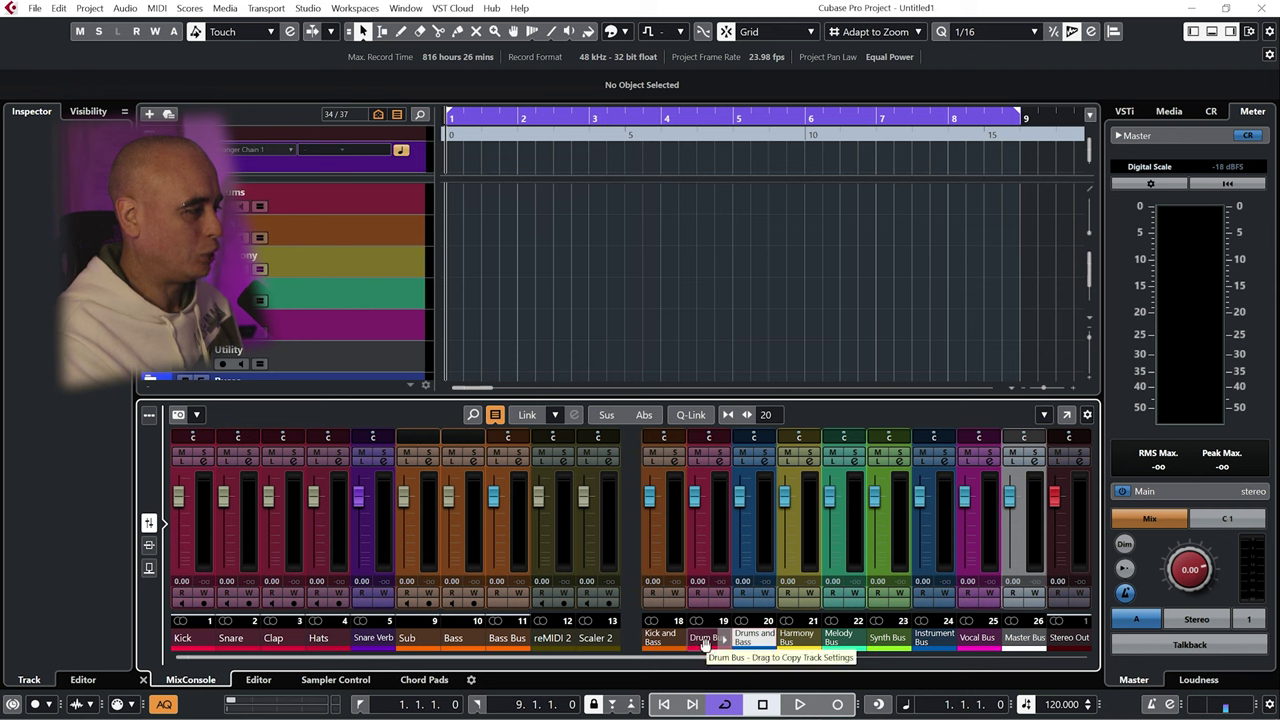
pyautogui.click(786, 640)
pyautogui.hscroll(2, 775, 655)
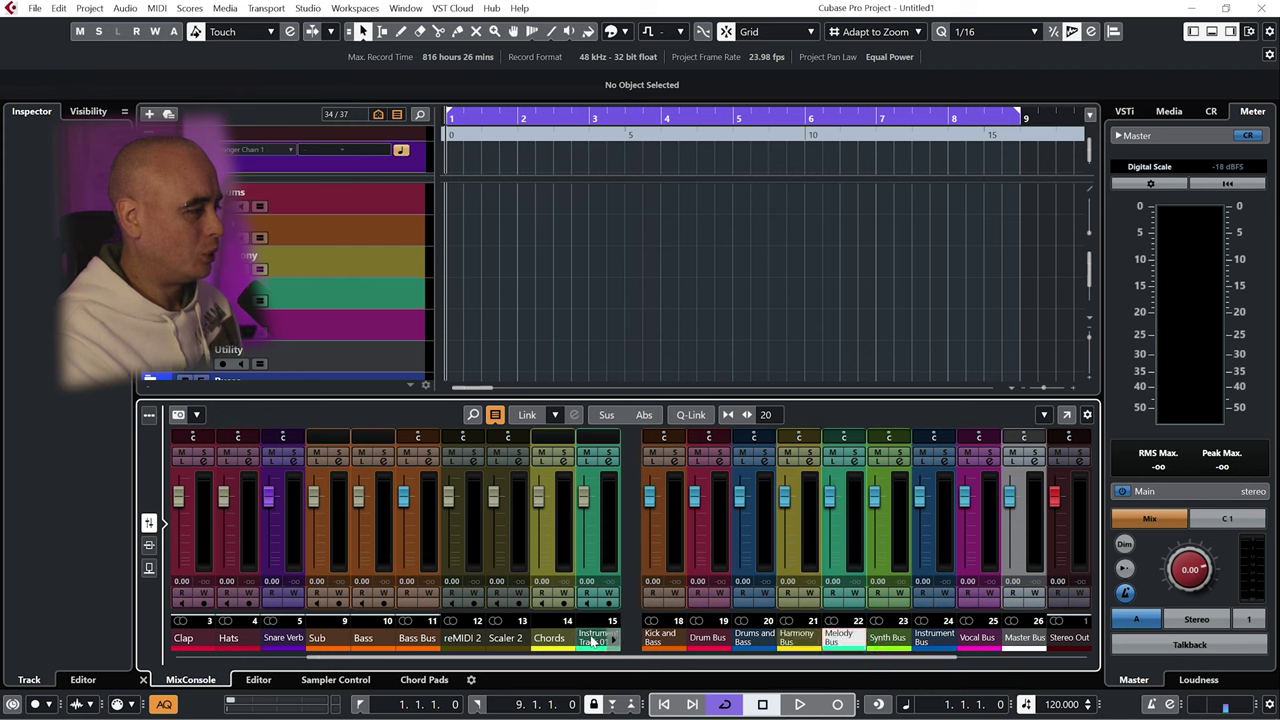
pyautogui.click(596, 638)
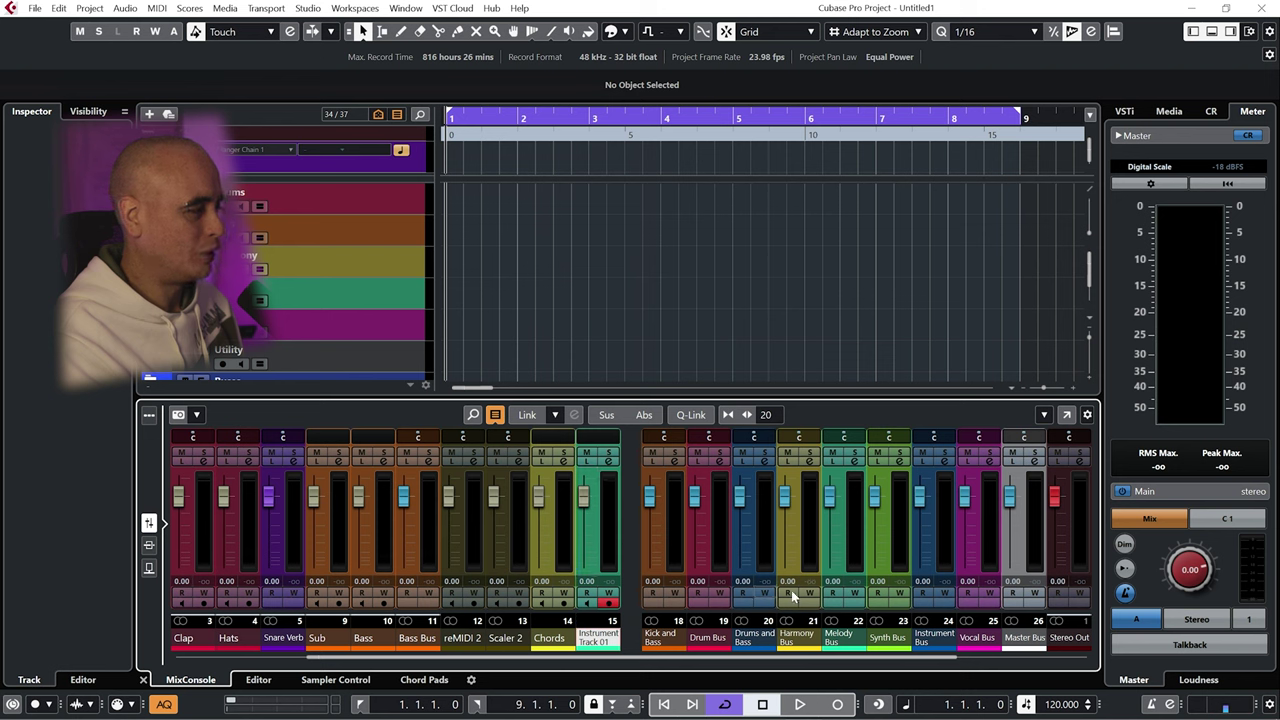
pyautogui.click(839, 637)
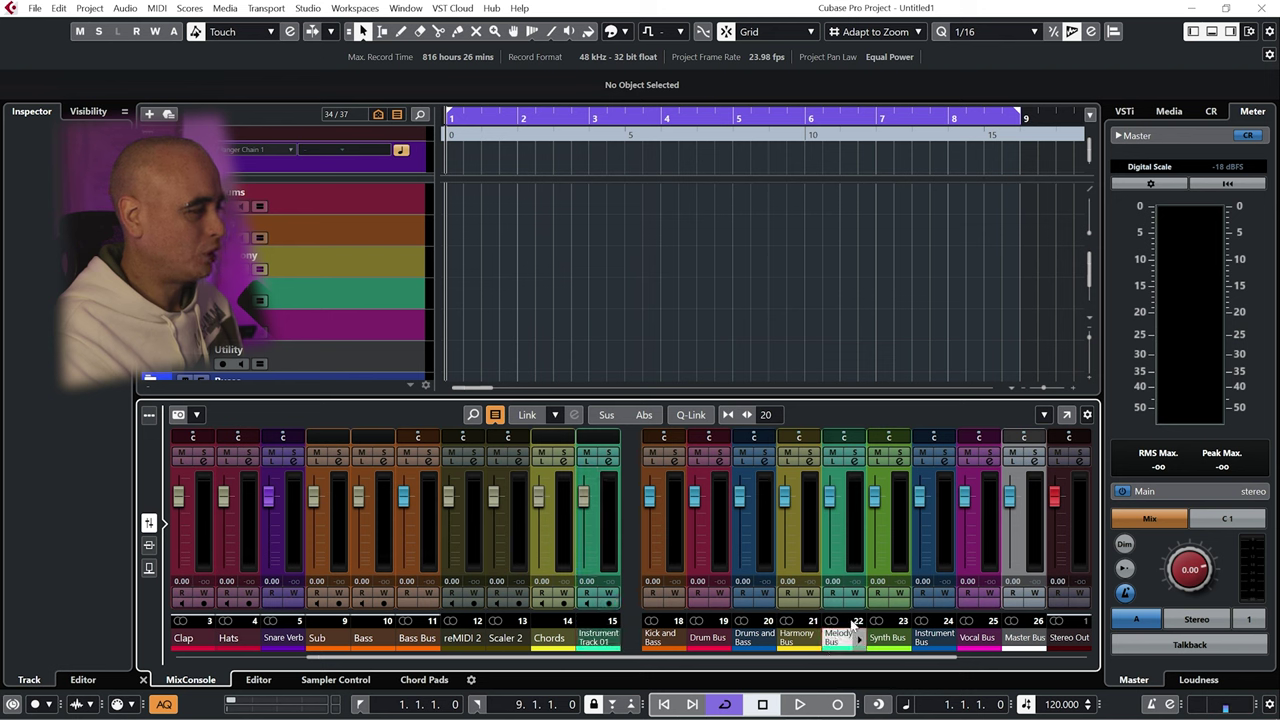
# Step: Select the Instrument Bus channel, scroll to Master Bus and Stereo Out, and open the Studio menu
pyautogui.click(937, 640)
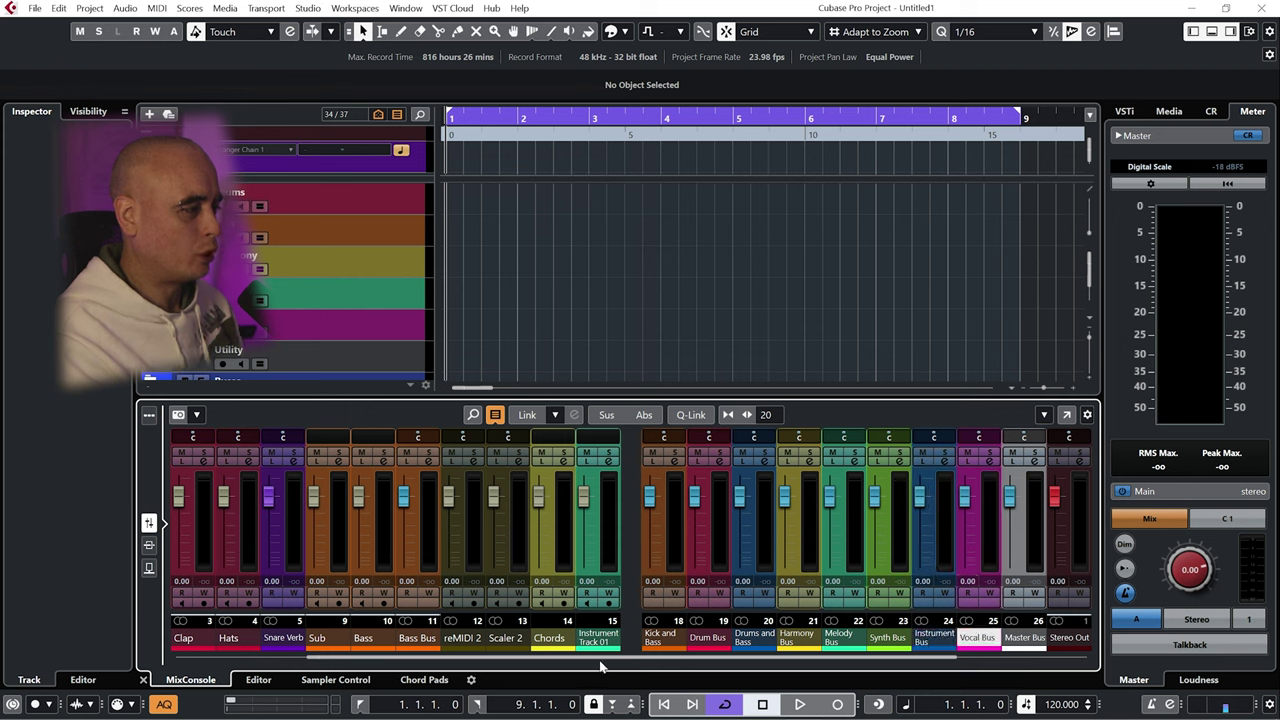
pyautogui.hscroll(3, 602, 664)
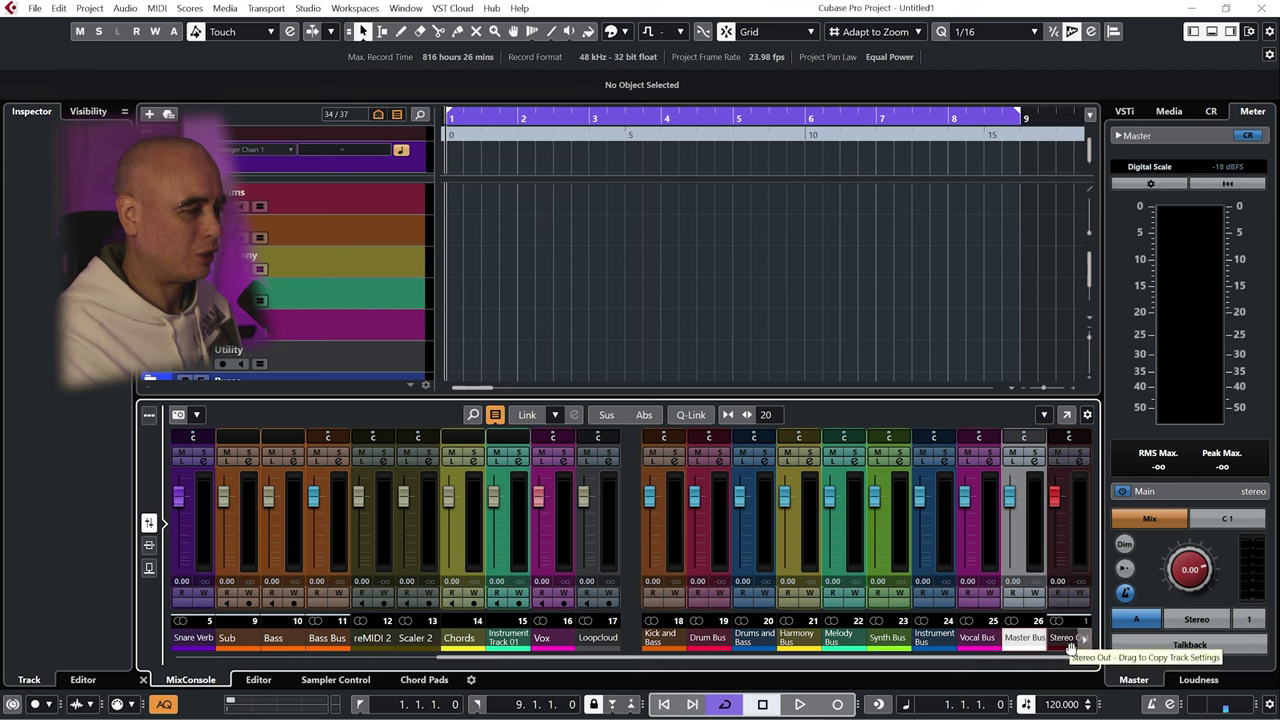
pyautogui.click(308, 9)
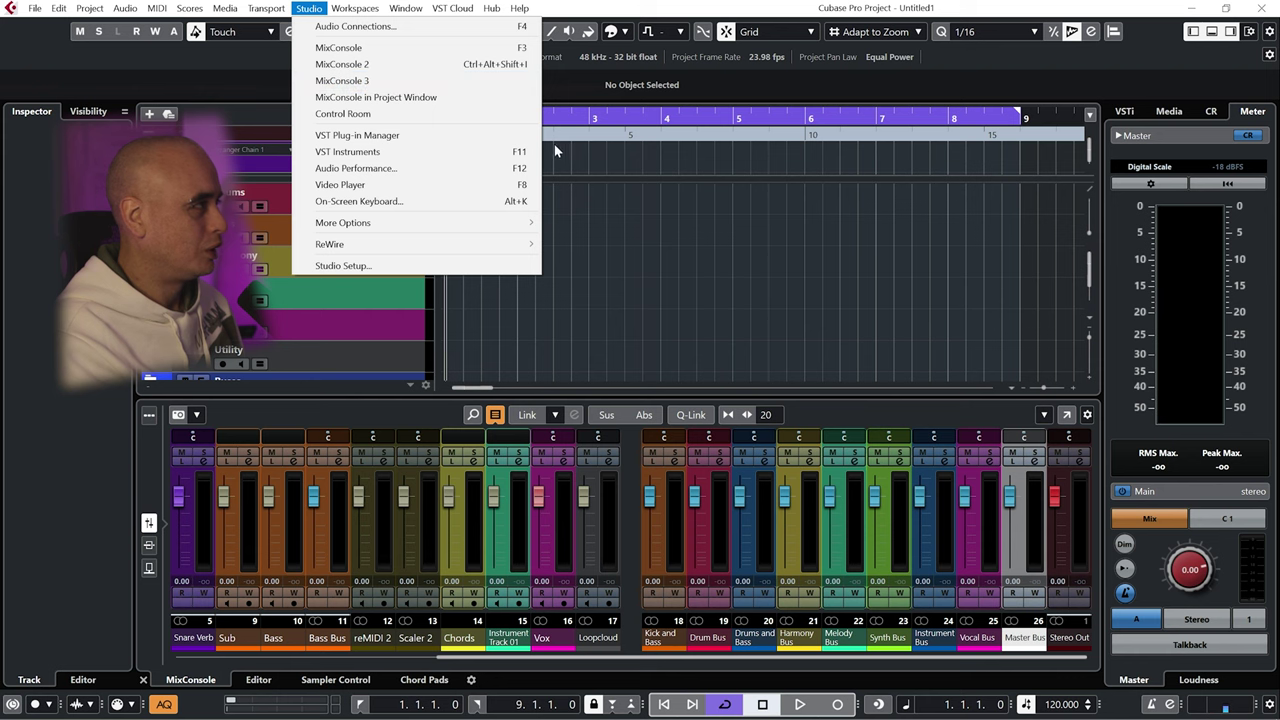
# Step: Dismiss the Studio menu, then open and close the full MixConsole window with F3
pyautogui.click(617, 219)
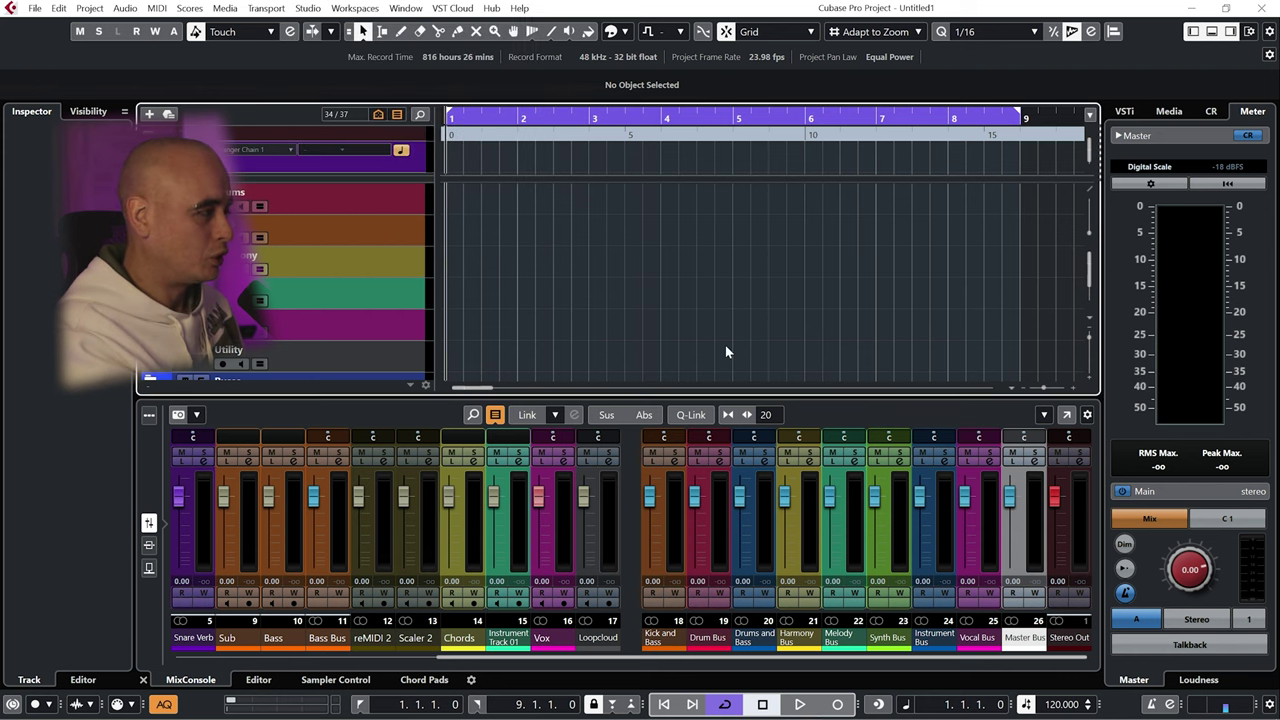
pyautogui.press('F3')
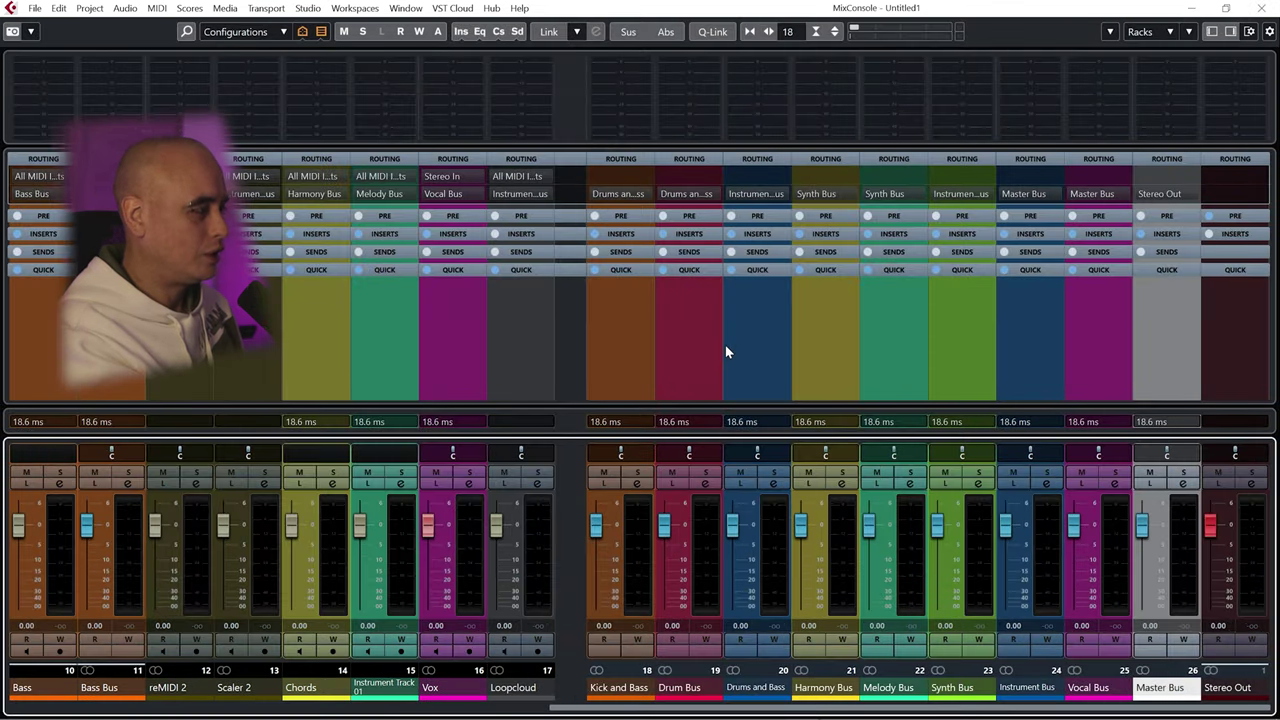
pyautogui.press('F3')
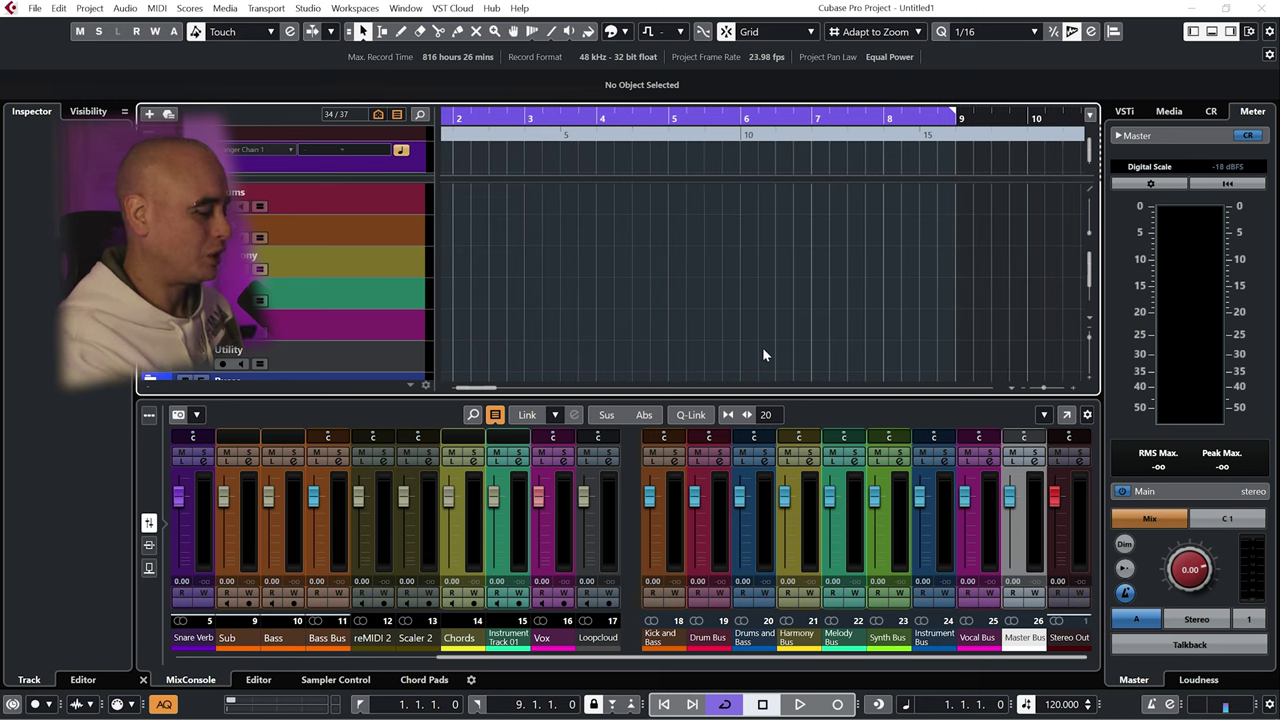
pyautogui.press('F3')
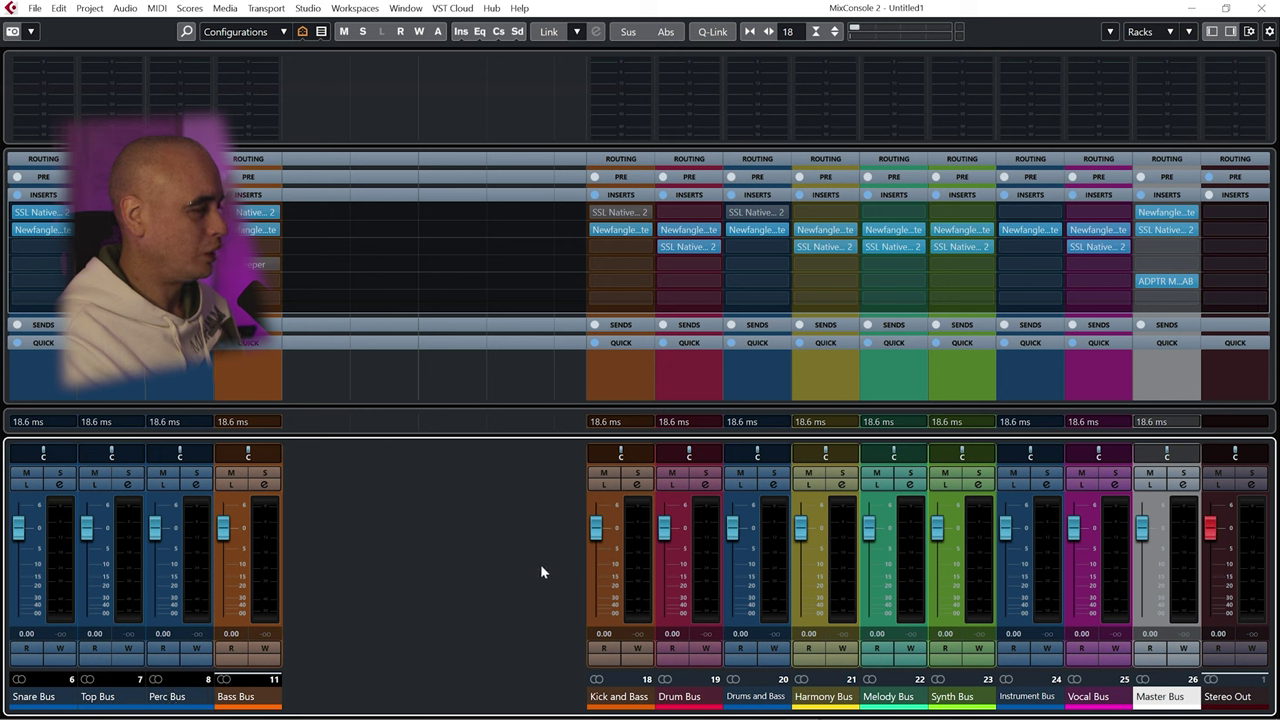
pyautogui.click(700, 697)
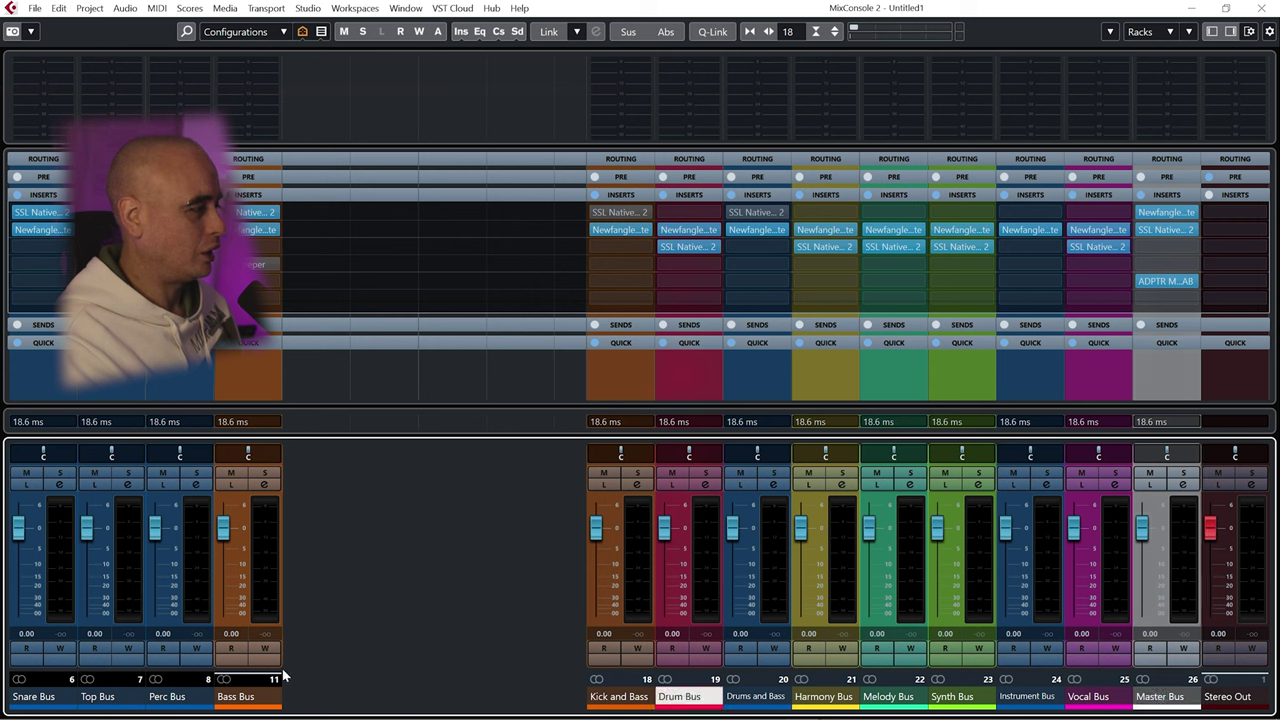
pyautogui.click(248, 695)
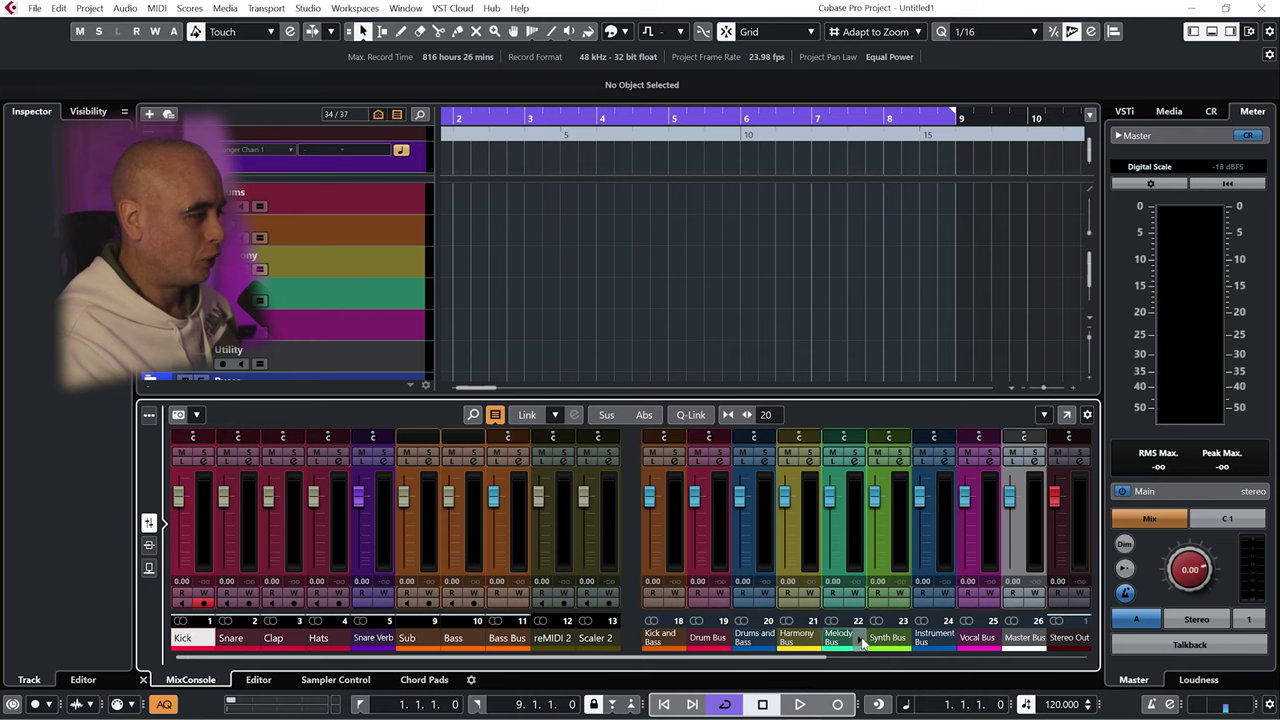
pyautogui.click(201, 461)
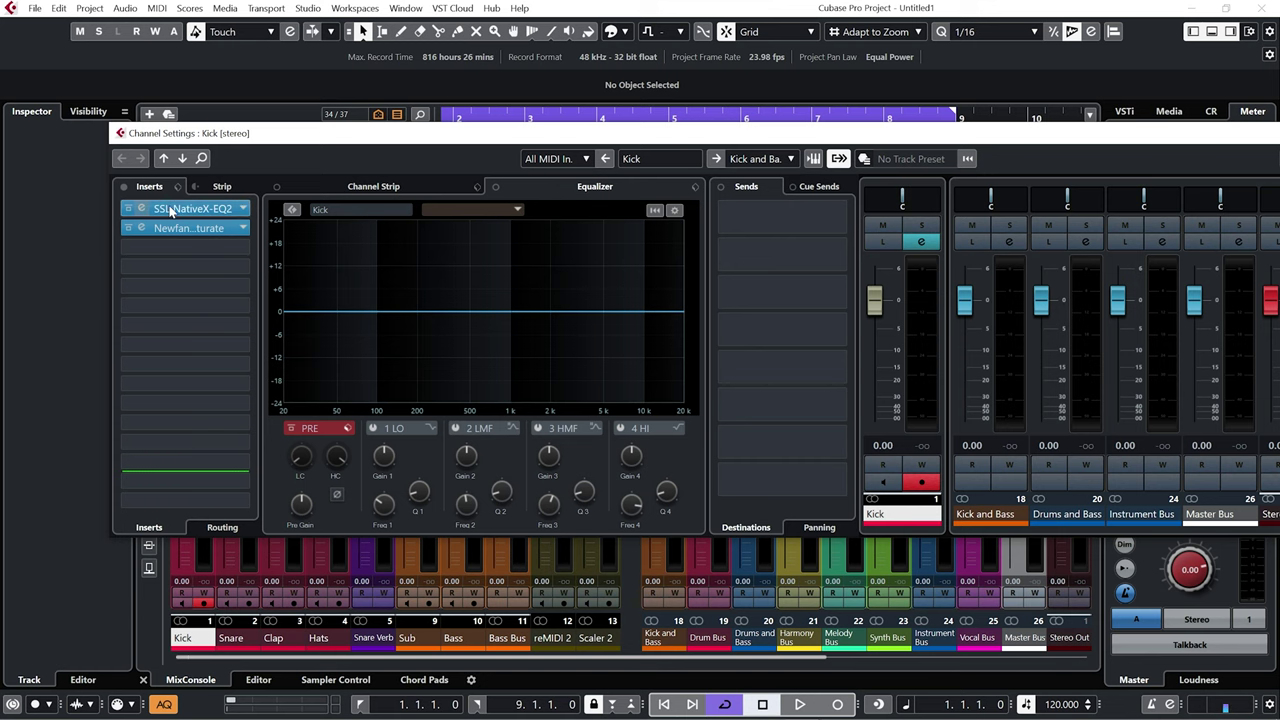
pyautogui.click(143, 208)
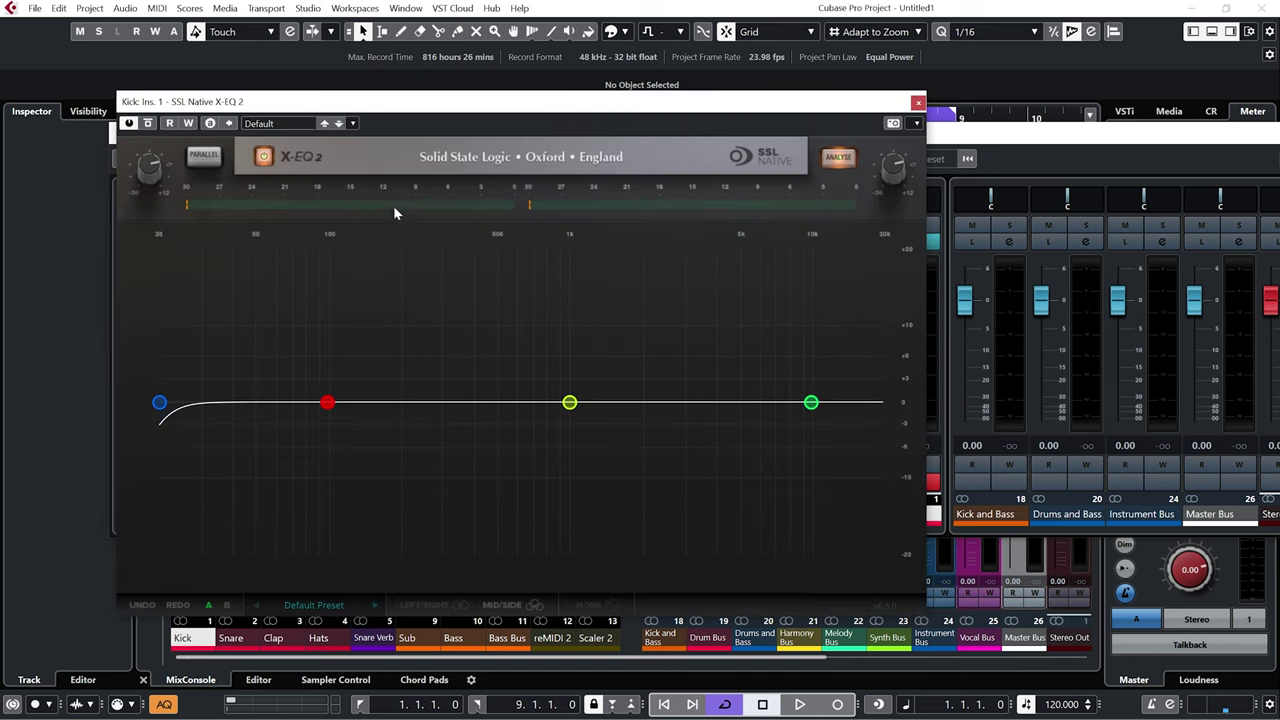
pyautogui.click(917, 103)
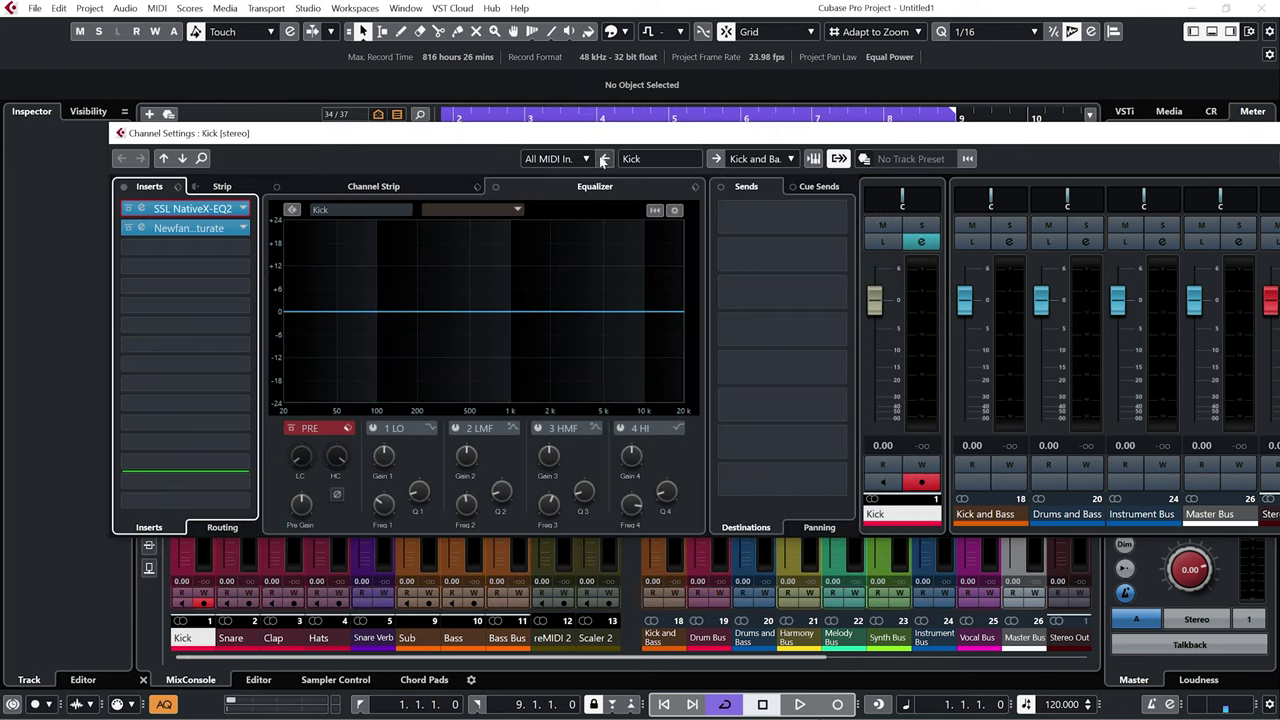
pyautogui.click(140, 234)
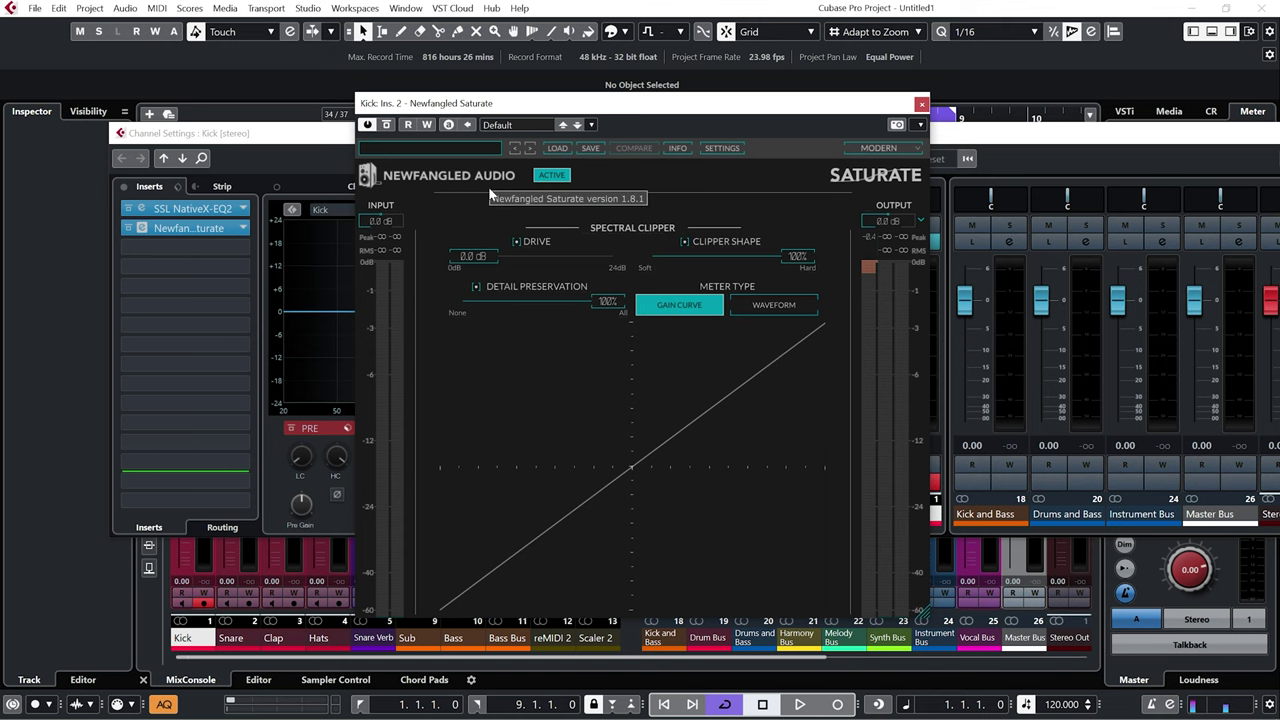
pyautogui.click(110, 472)
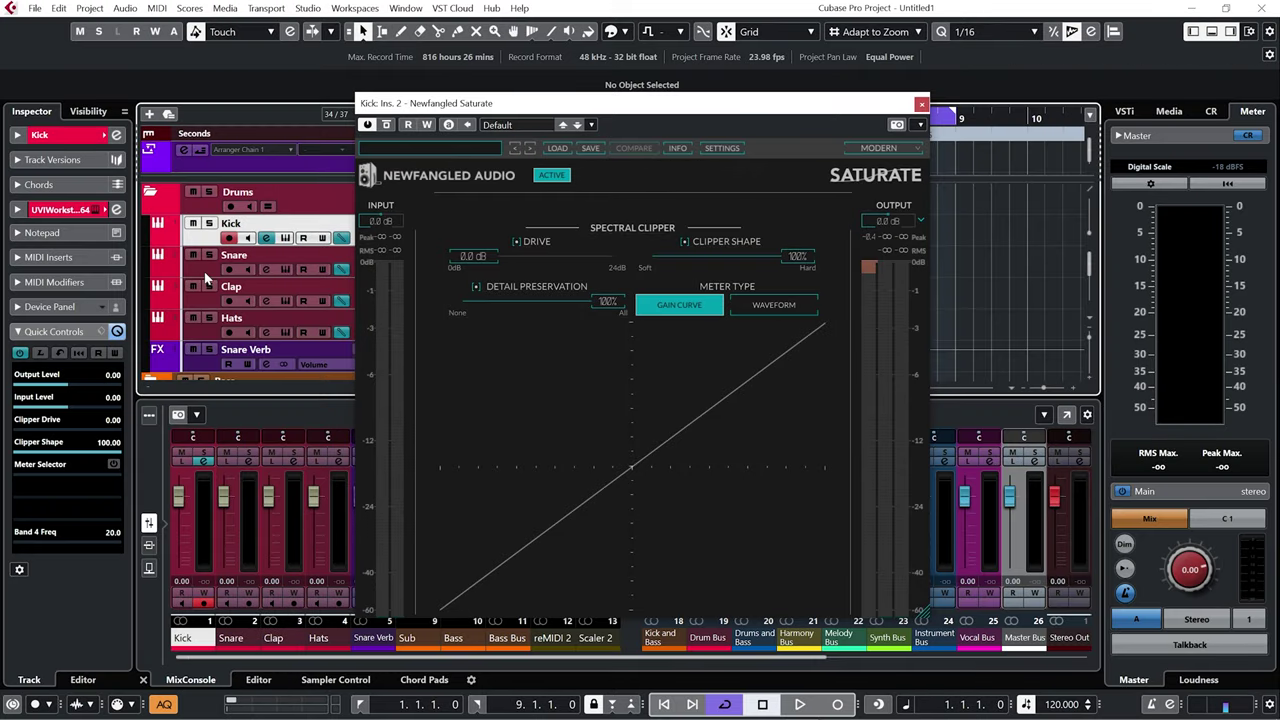
# Step: Step through the Snare, Clap and Hats tracks and return to the Kick track
pyautogui.click(205, 275)
pyautogui.click(203, 305)
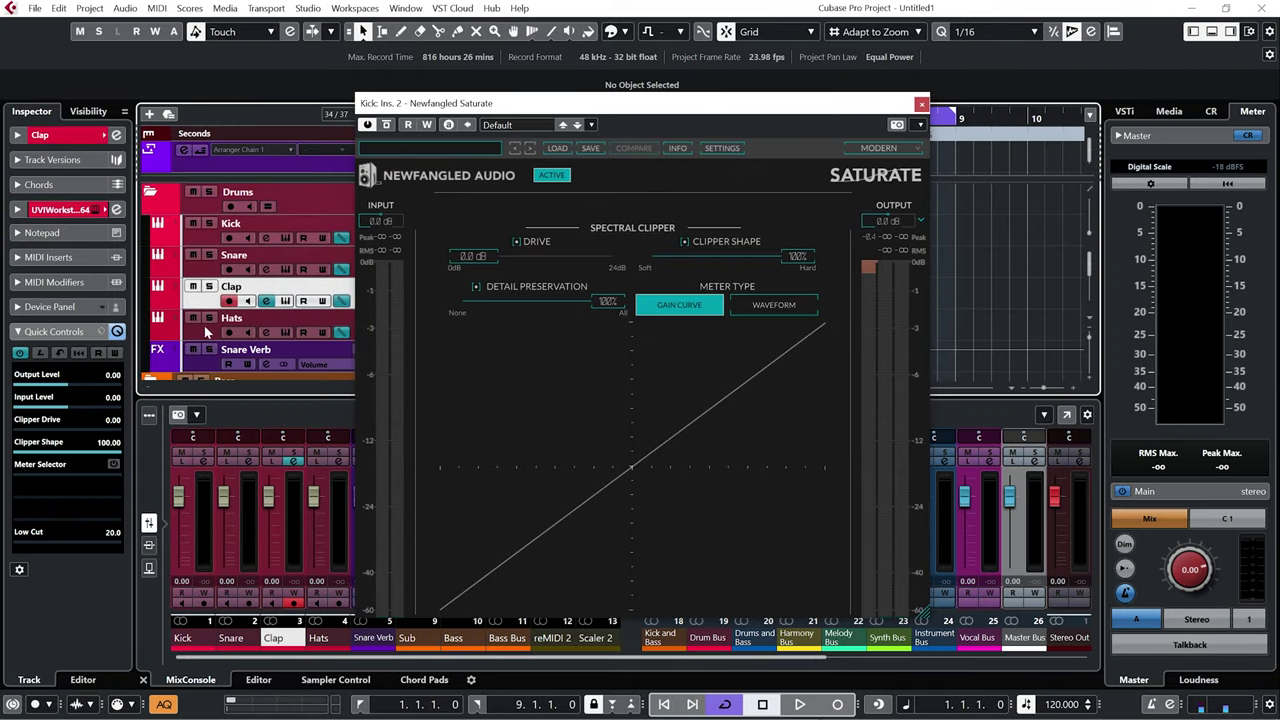
pyautogui.click(208, 332)
pyautogui.click(212, 304)
pyautogui.click(205, 271)
pyautogui.click(209, 242)
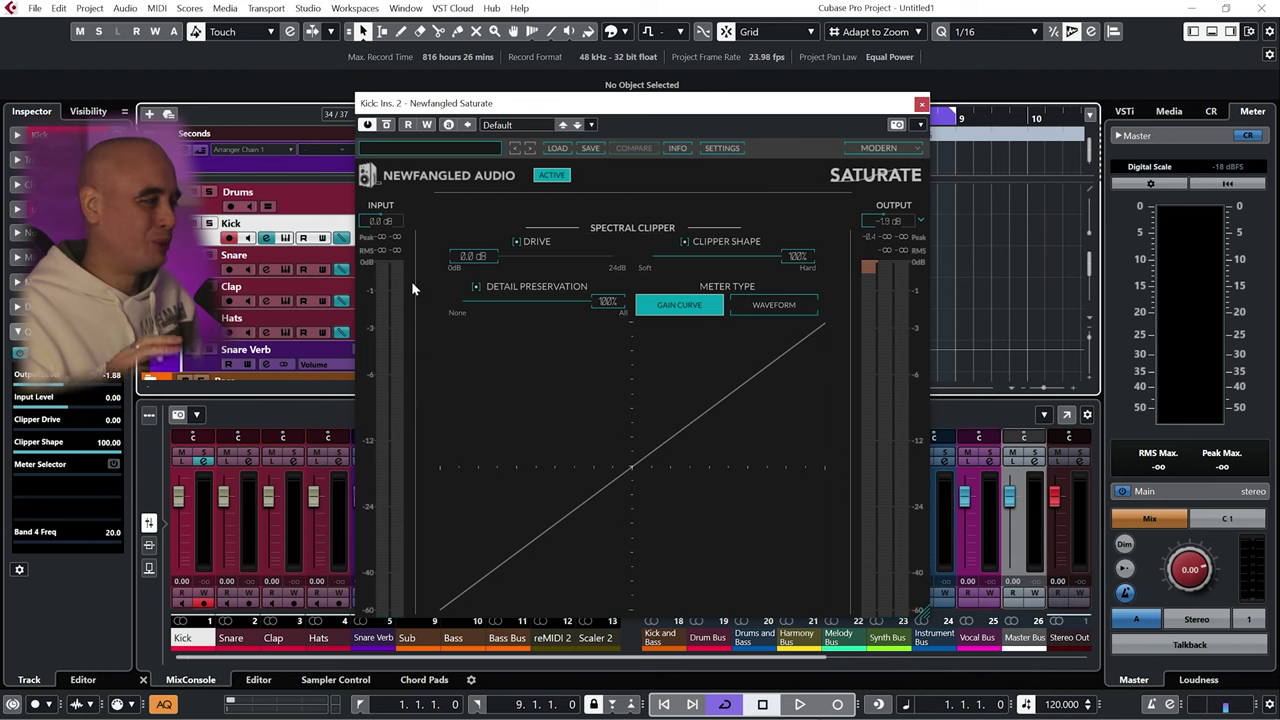
# Step: Close the Newfangled Saturate window and hide the docked MixConsole
pyautogui.click(920, 104)
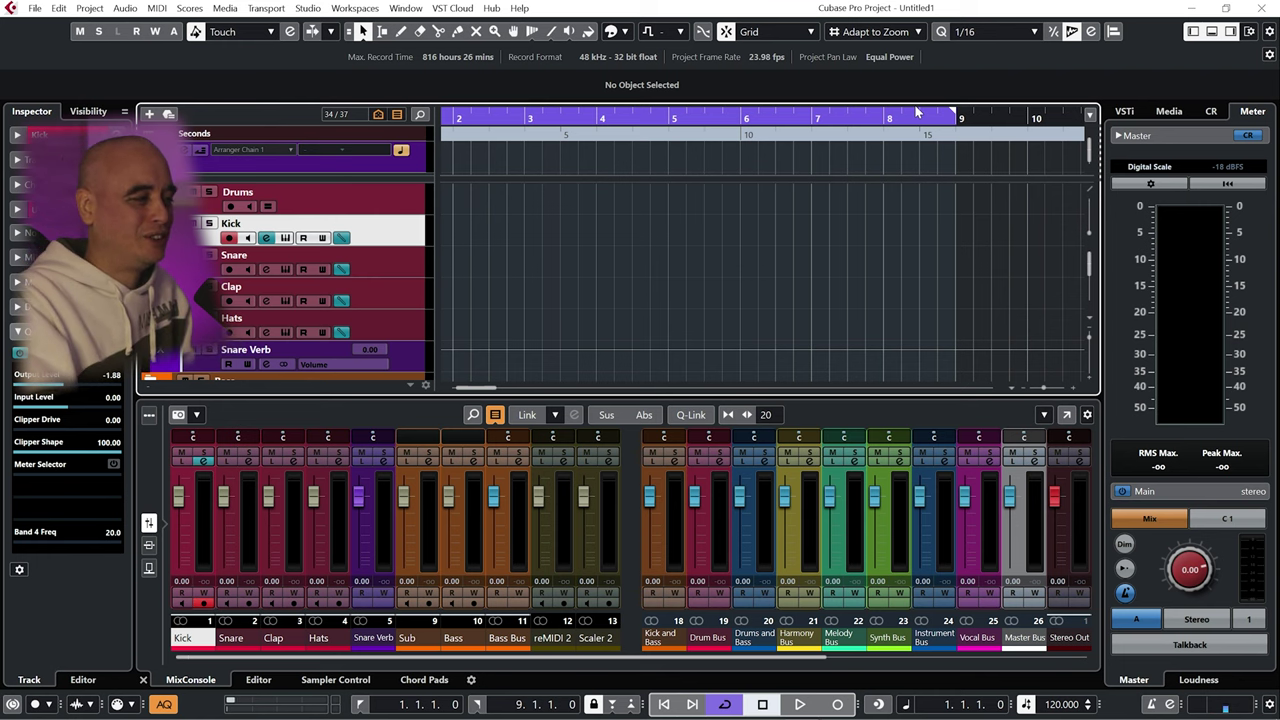
pyautogui.click(1211, 32)
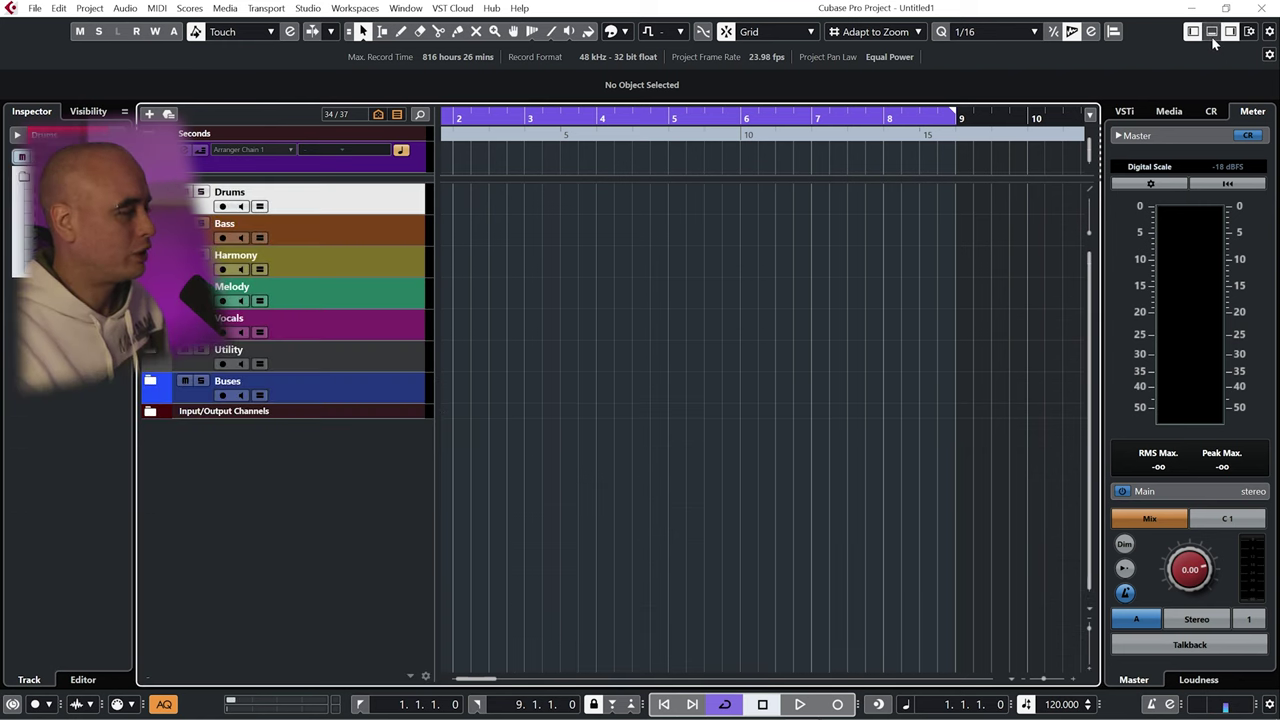
# Step: In Edge, replay the Weekend (David Penn Remix) video from 1:09 and pause it at 1:13
pyautogui.hotkey('alt', 'Tab')
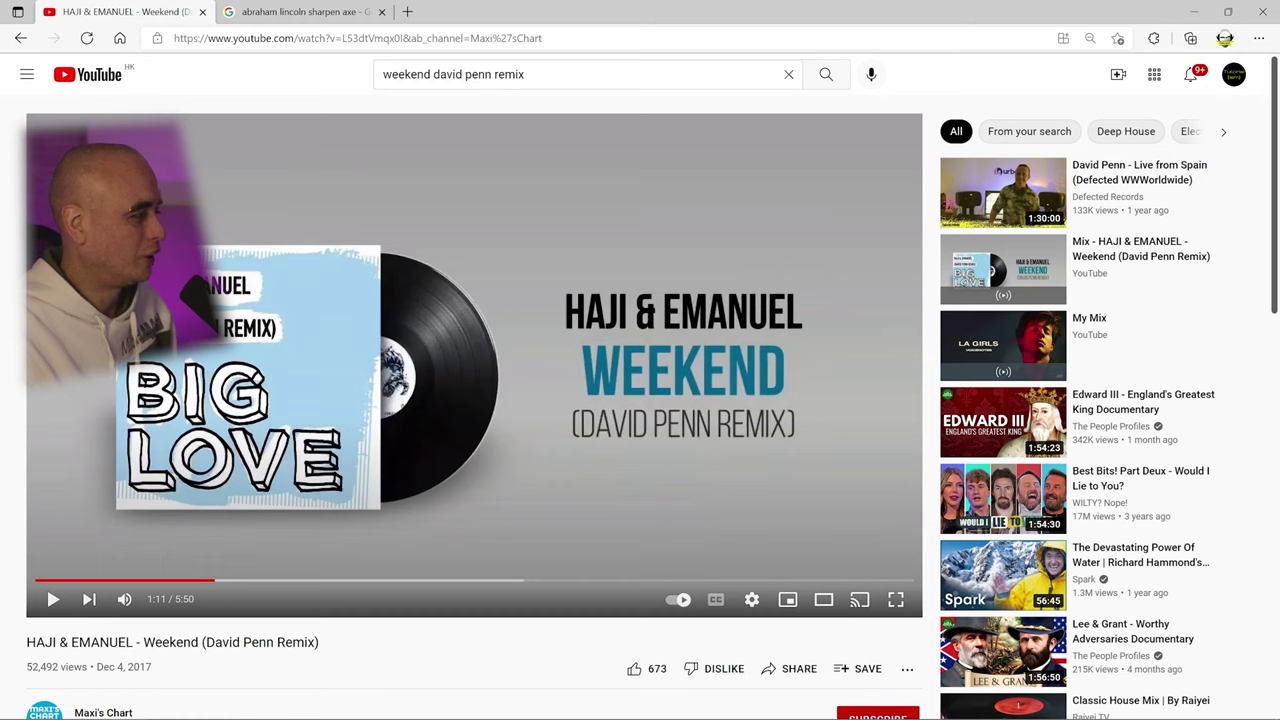
pyautogui.click(212, 581)
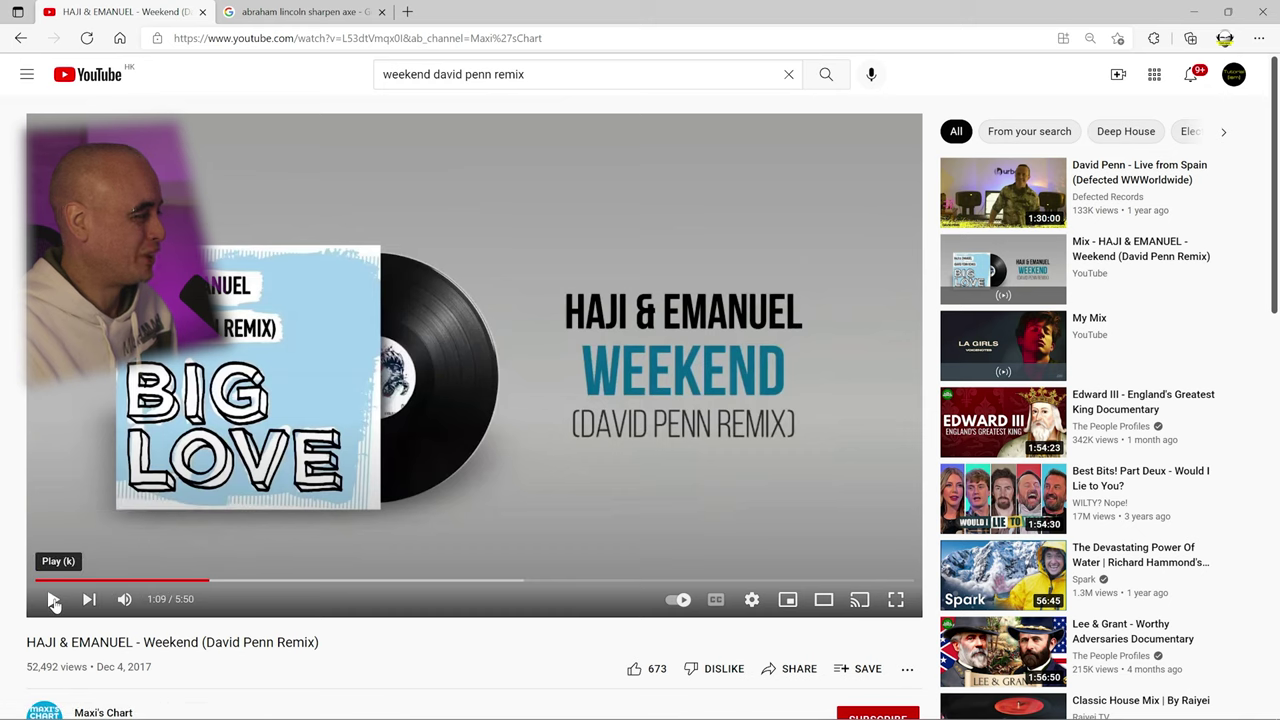
pyautogui.click(53, 599)
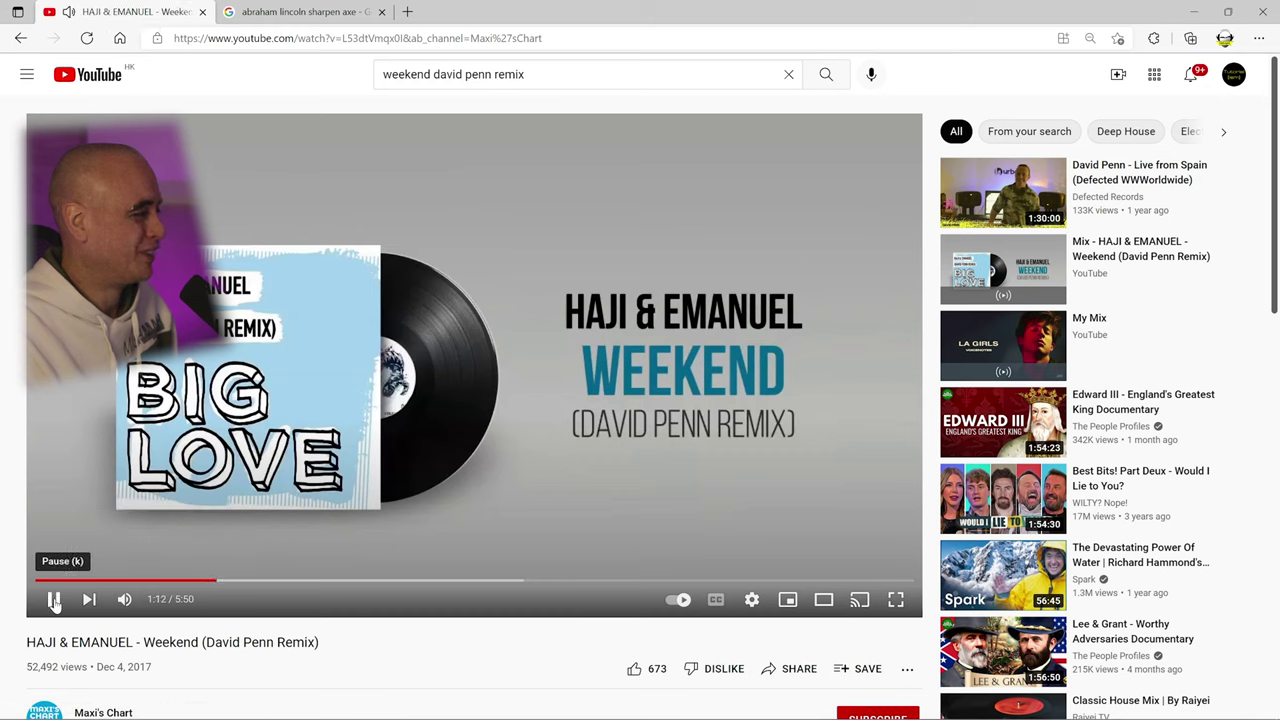
pyautogui.click(54, 599)
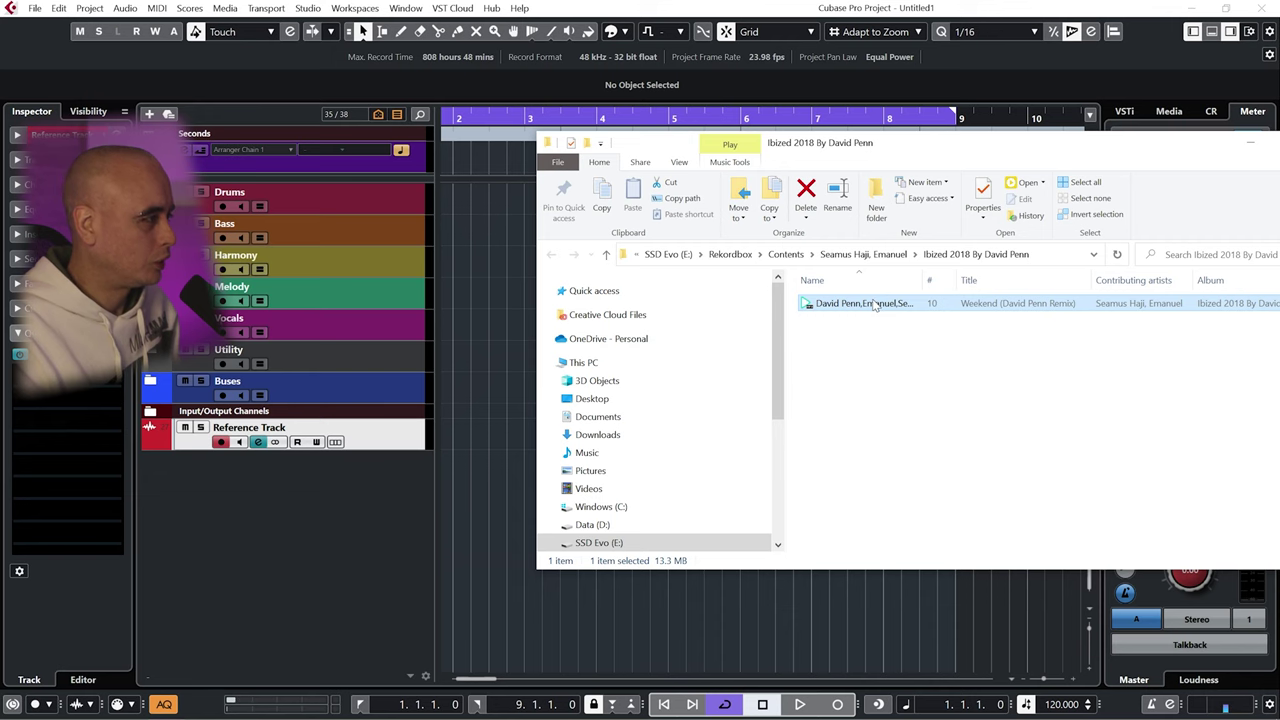
# Step: Import Weekend (David Penn Remix) onto the Reference Track at bar 1, then open Audio Connections
pyautogui.moveTo(868, 303); pyautogui.dragTo(452, 436)
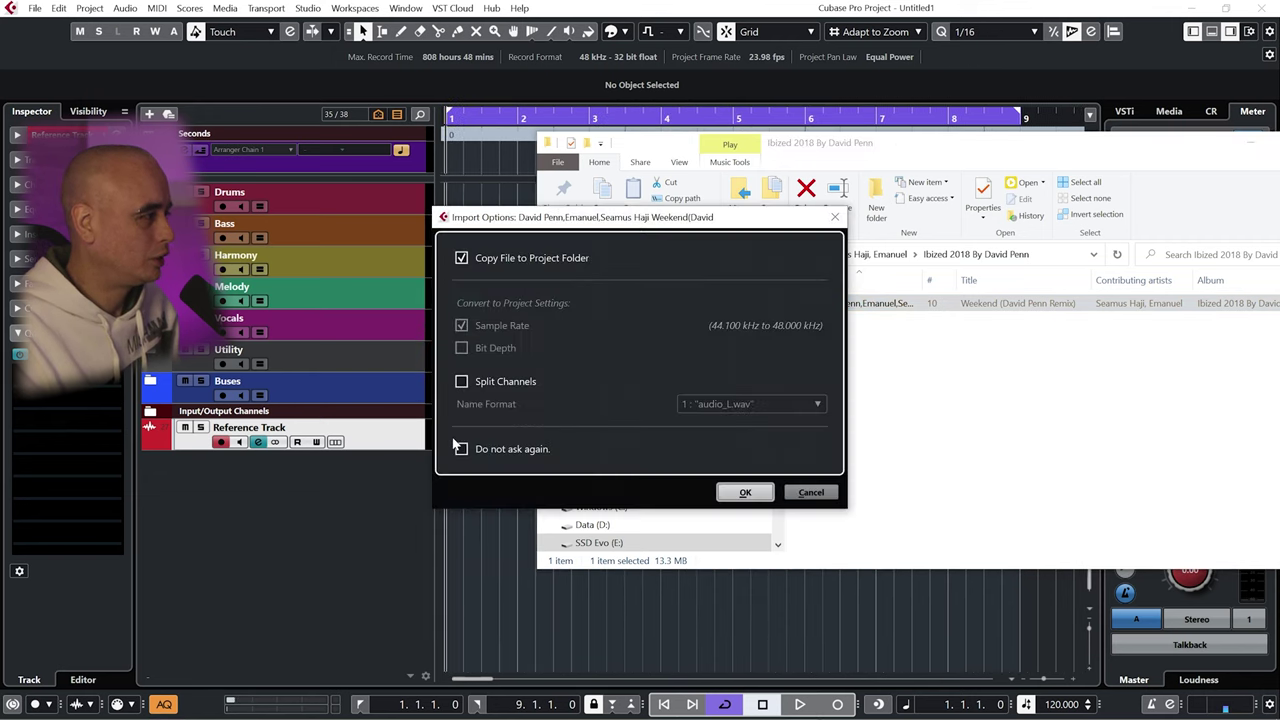
pyautogui.click(741, 493)
pyautogui.click(308, 8)
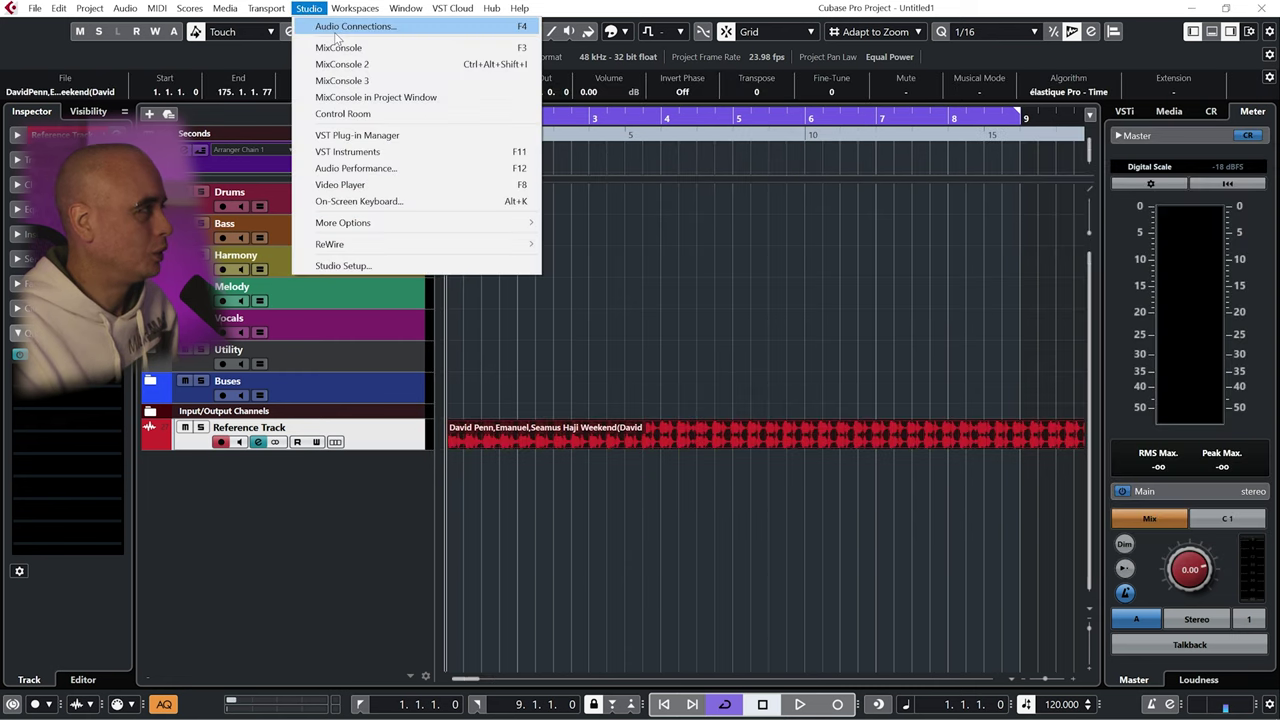
pyautogui.click(336, 30)
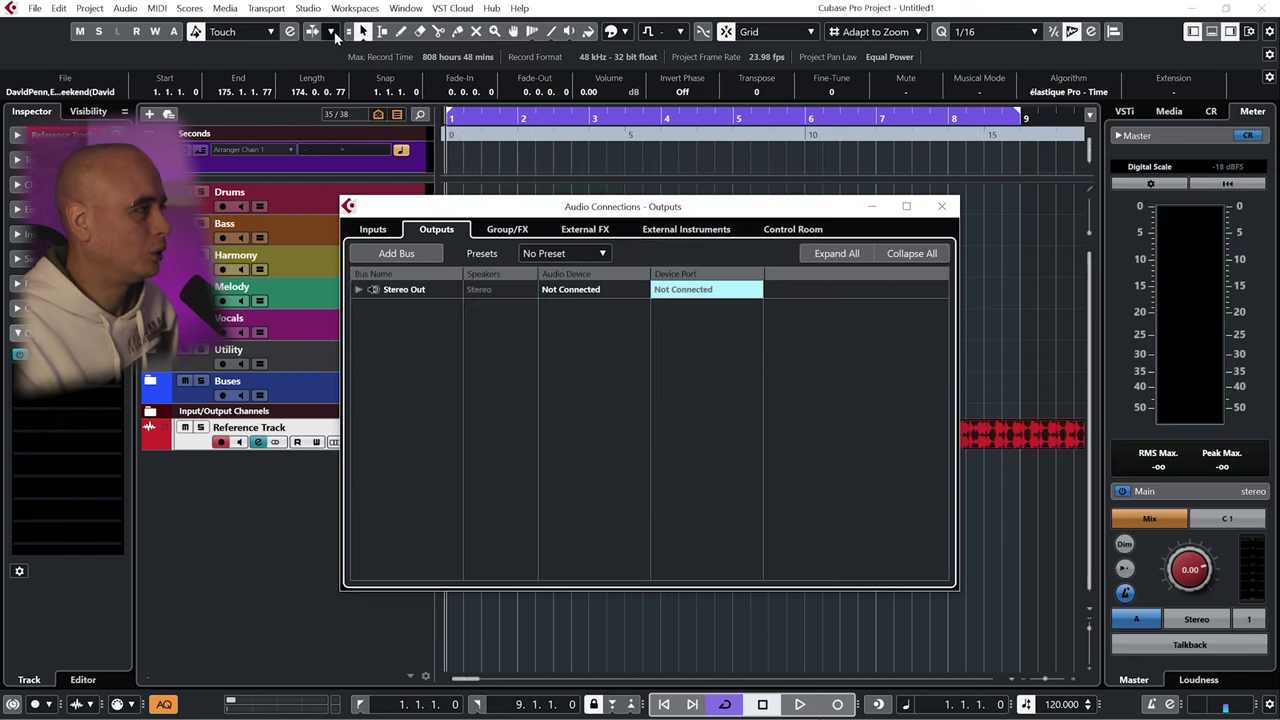
# Step: In the Control Room tab, add a stereo cue channel and name it 'Reference'
pyautogui.click(781, 231)
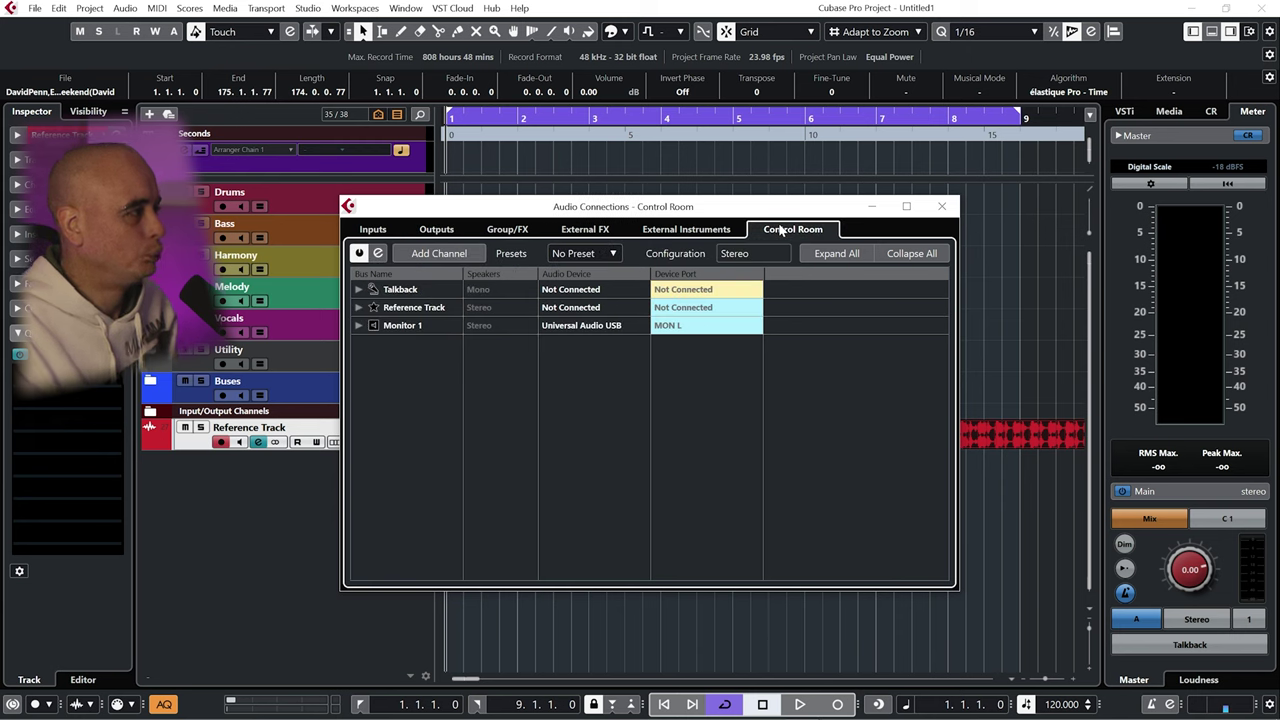
pyautogui.rightClick(414, 333)
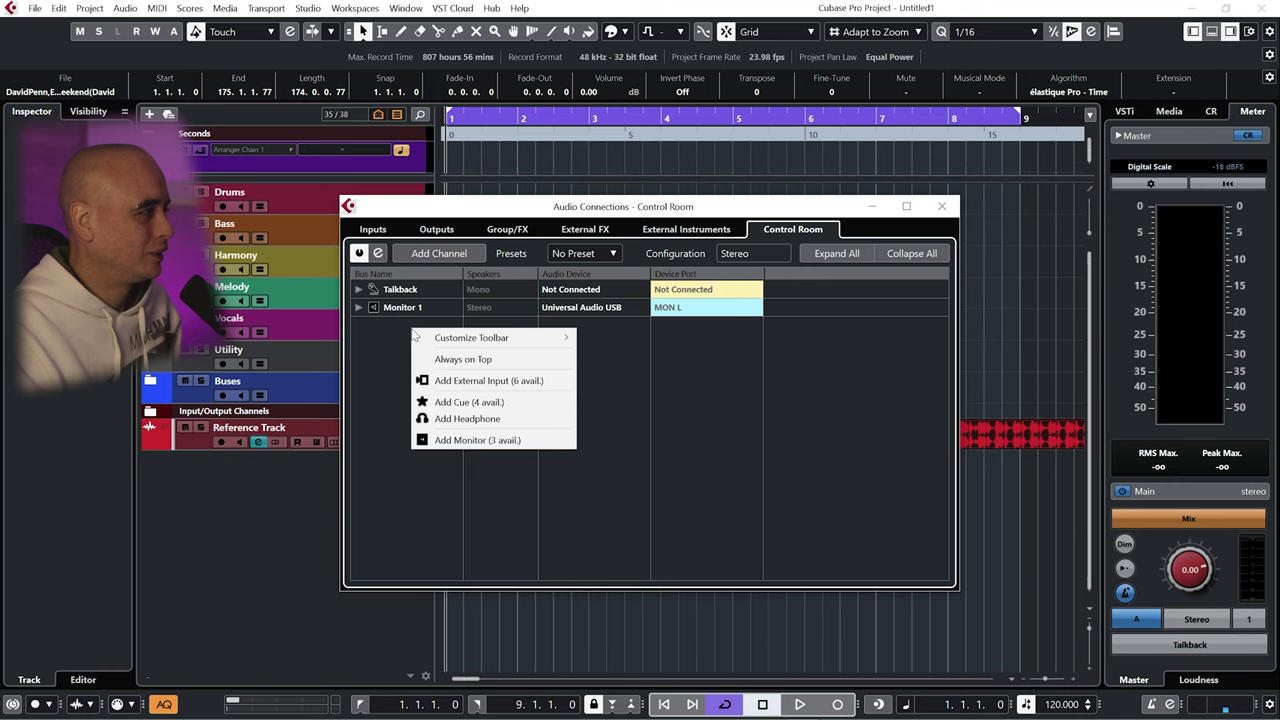
pyautogui.click(492, 404)
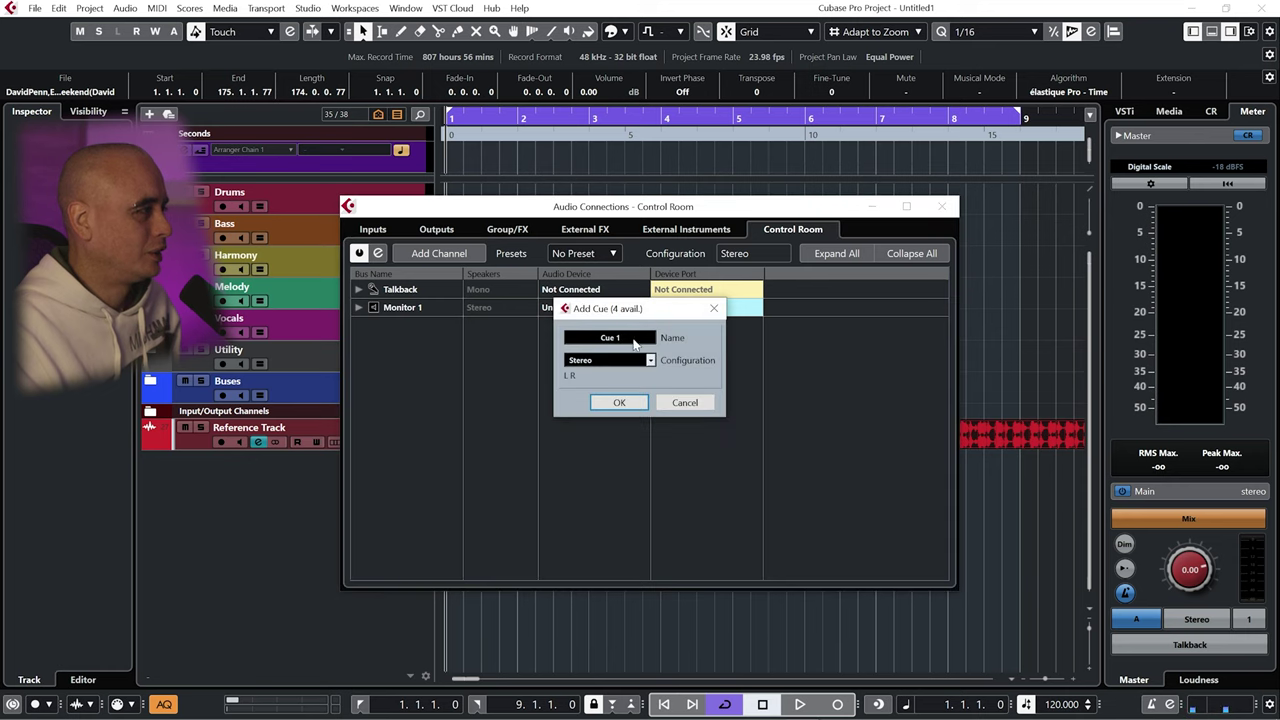
pyautogui.click(634, 340)
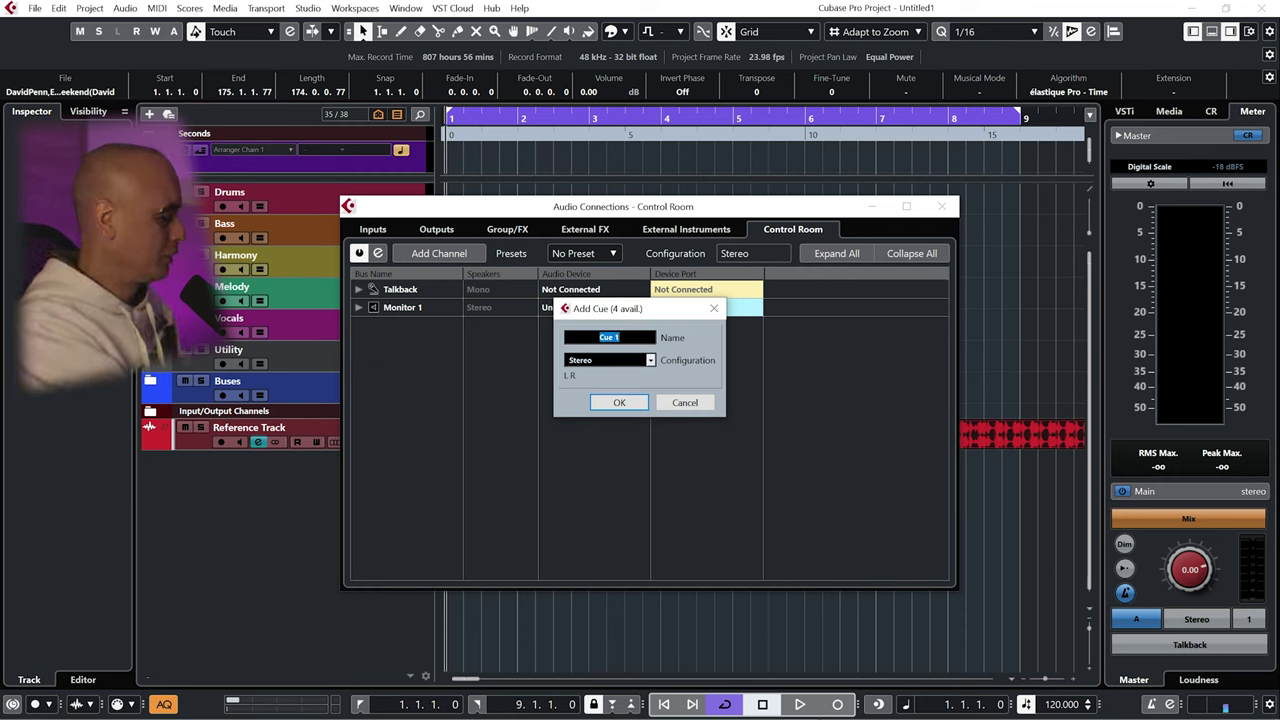
pyautogui.write('Reference')
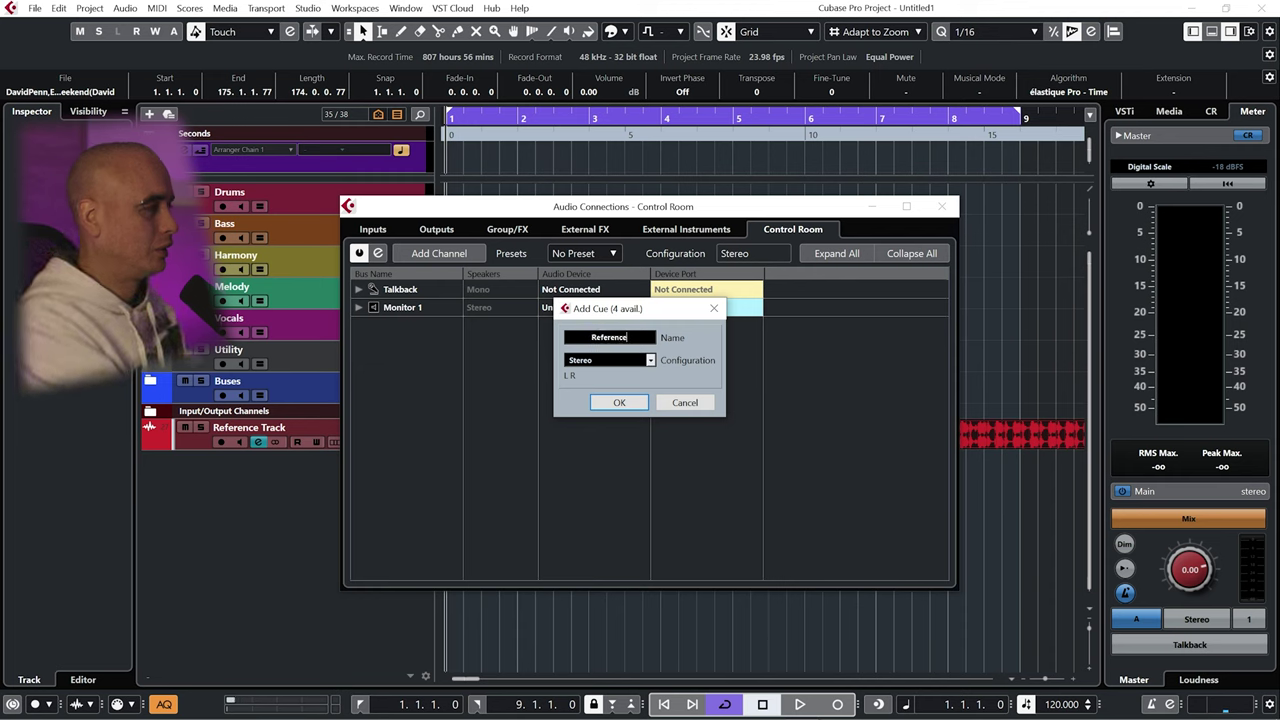
pyautogui.click(611, 401)
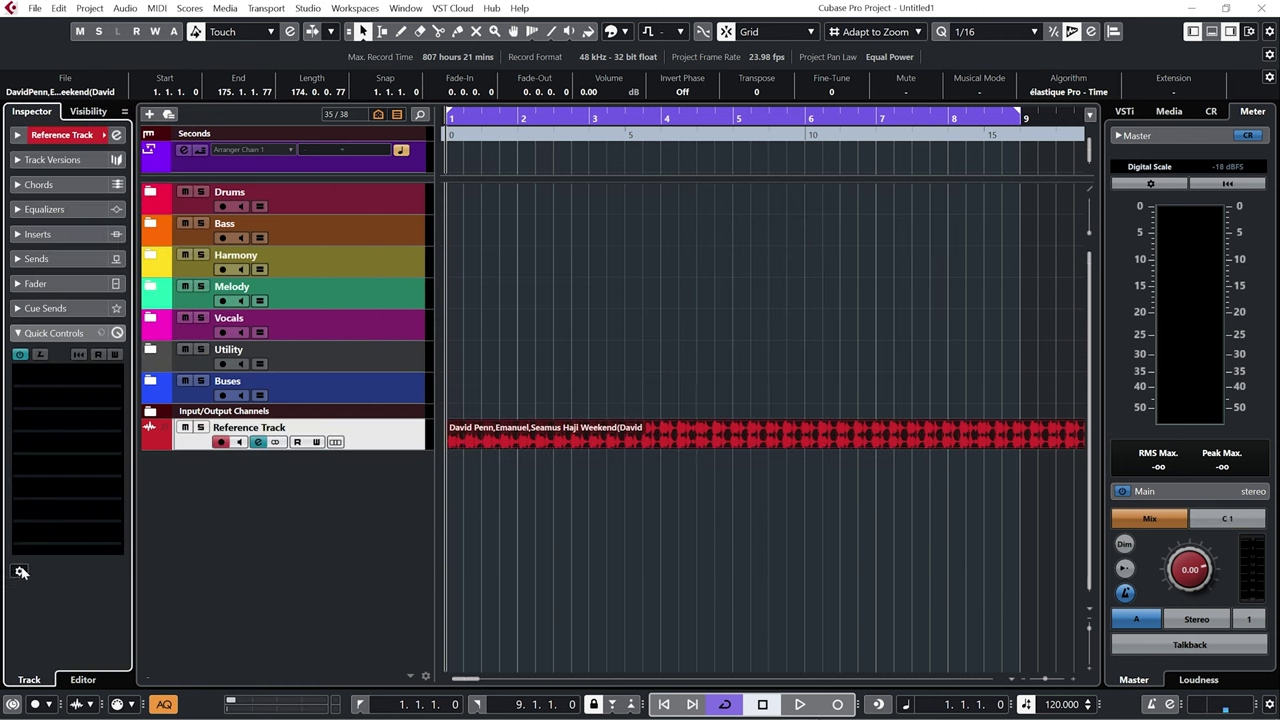
# Step: Add a Cue Sends section to the Reference Track inspector and activate Cue Send 1
pyautogui.click(20, 572)
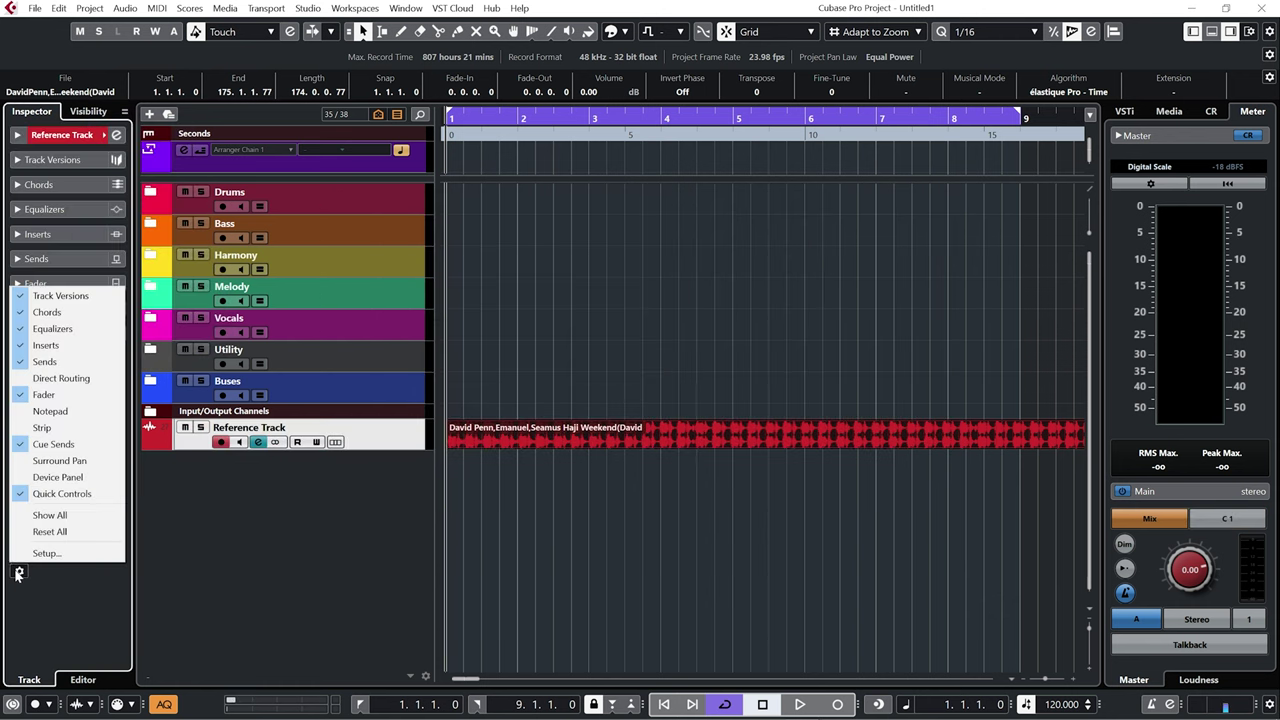
pyautogui.click(53, 444)
pyautogui.click(24, 309)
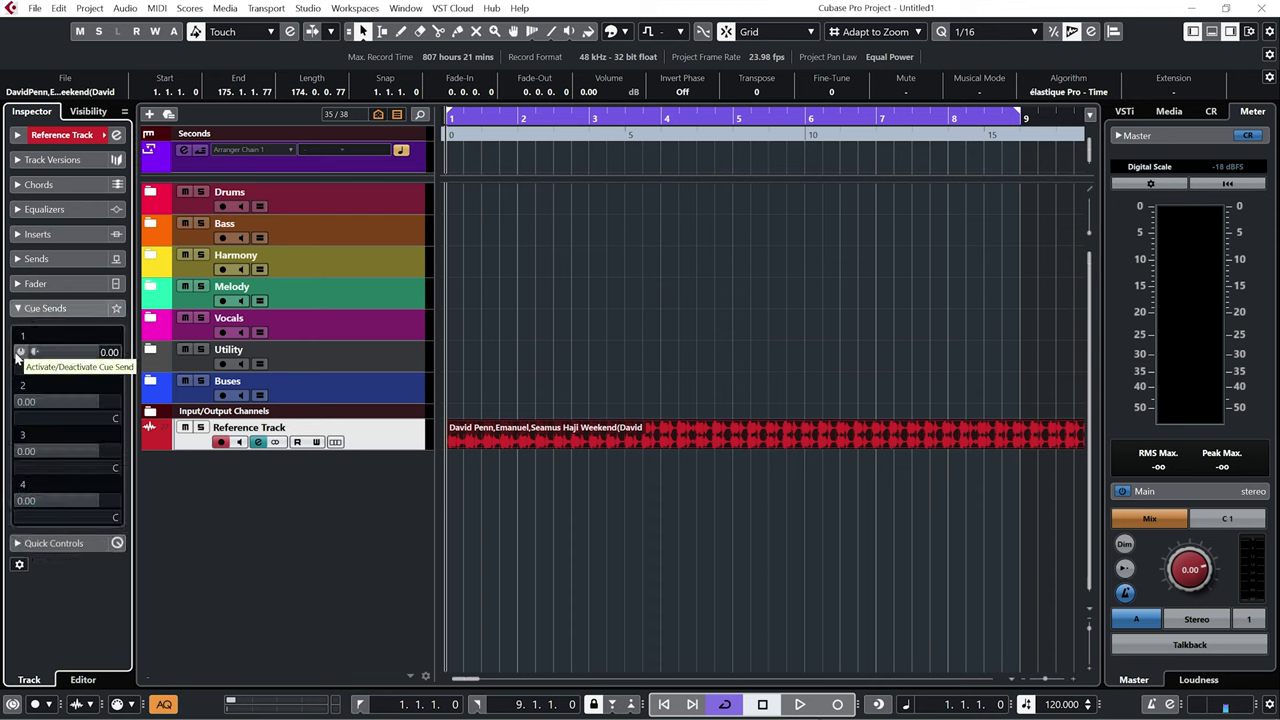
pyautogui.click(20, 353)
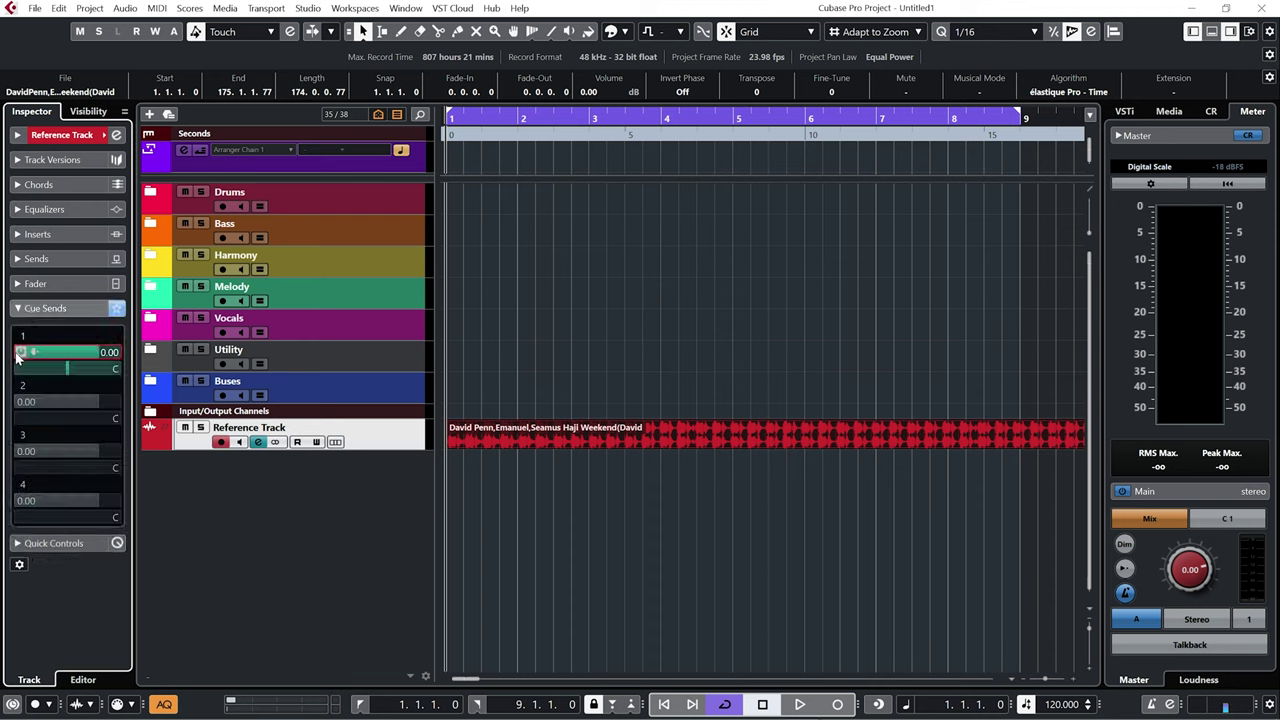
# Step: Change the Reference Track's output routing from Stereo Out to No Bus
pyautogui.click(20, 135)
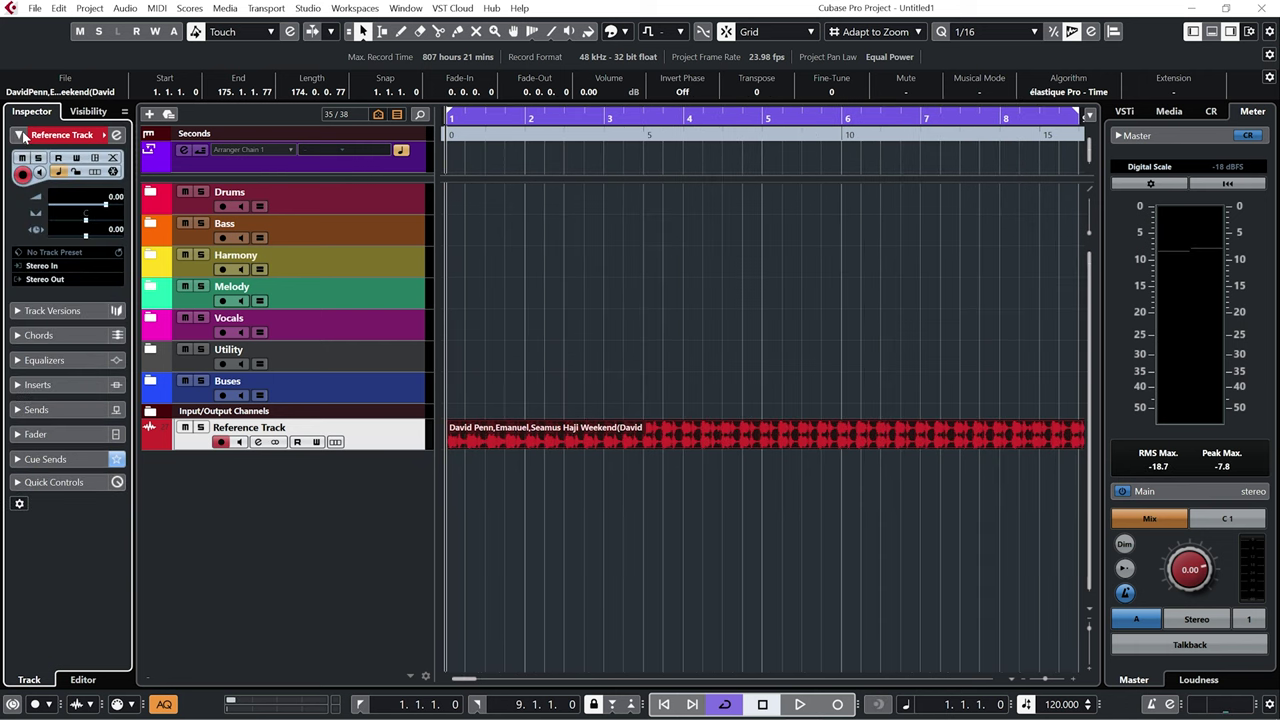
pyautogui.click(62, 280)
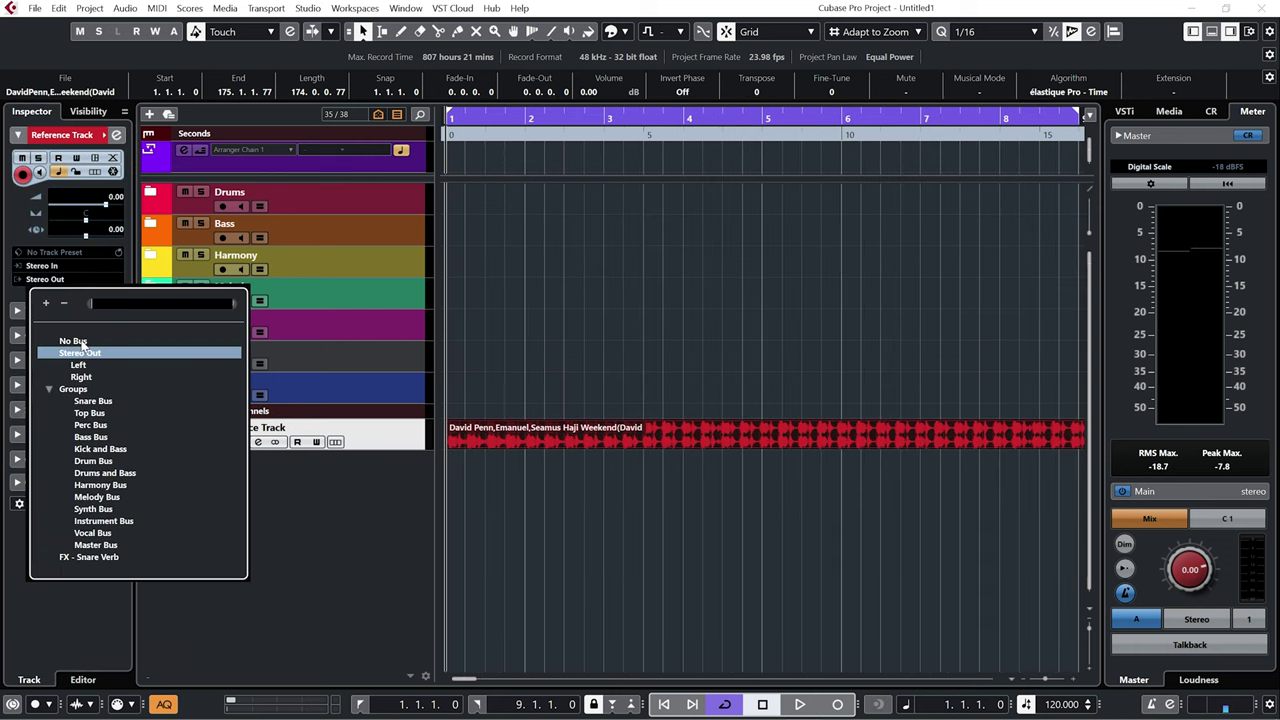
pyautogui.click(73, 341)
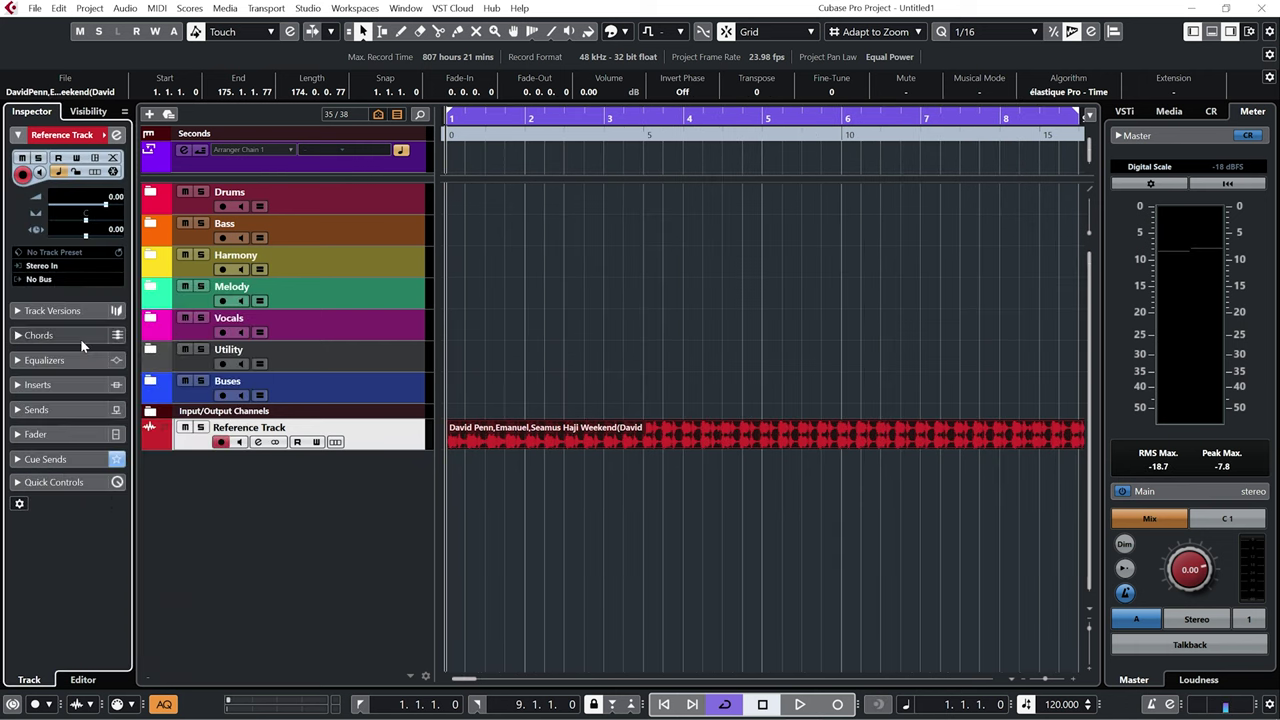
# Step: Play the project, then switch Control Room monitoring to C1 and play the reference
pyautogui.click(797, 705)
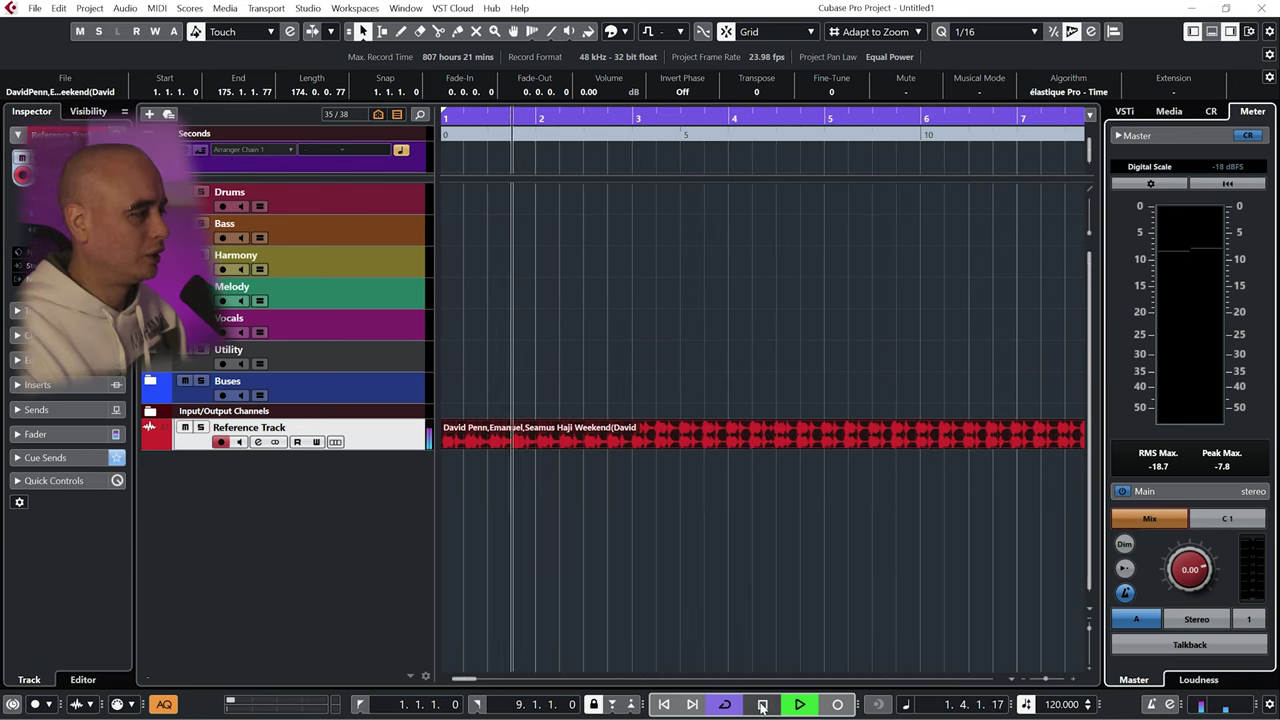
pyautogui.press('space')
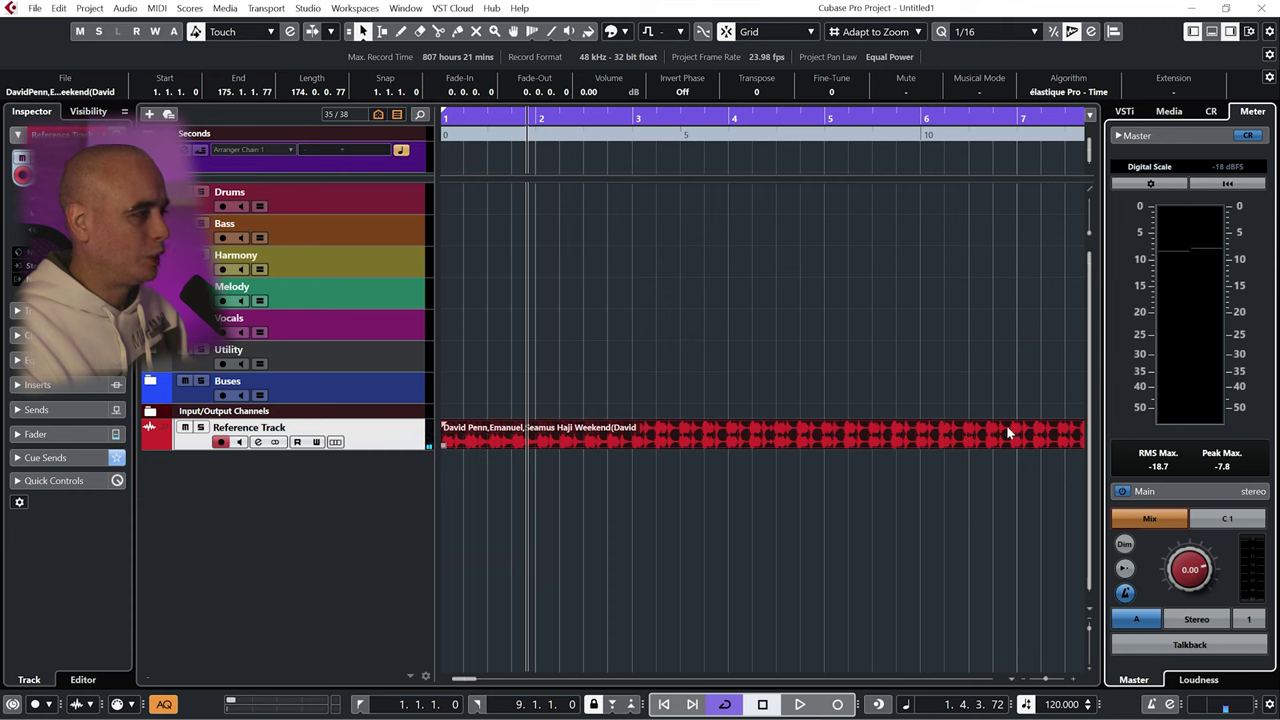
pyautogui.click(1216, 519)
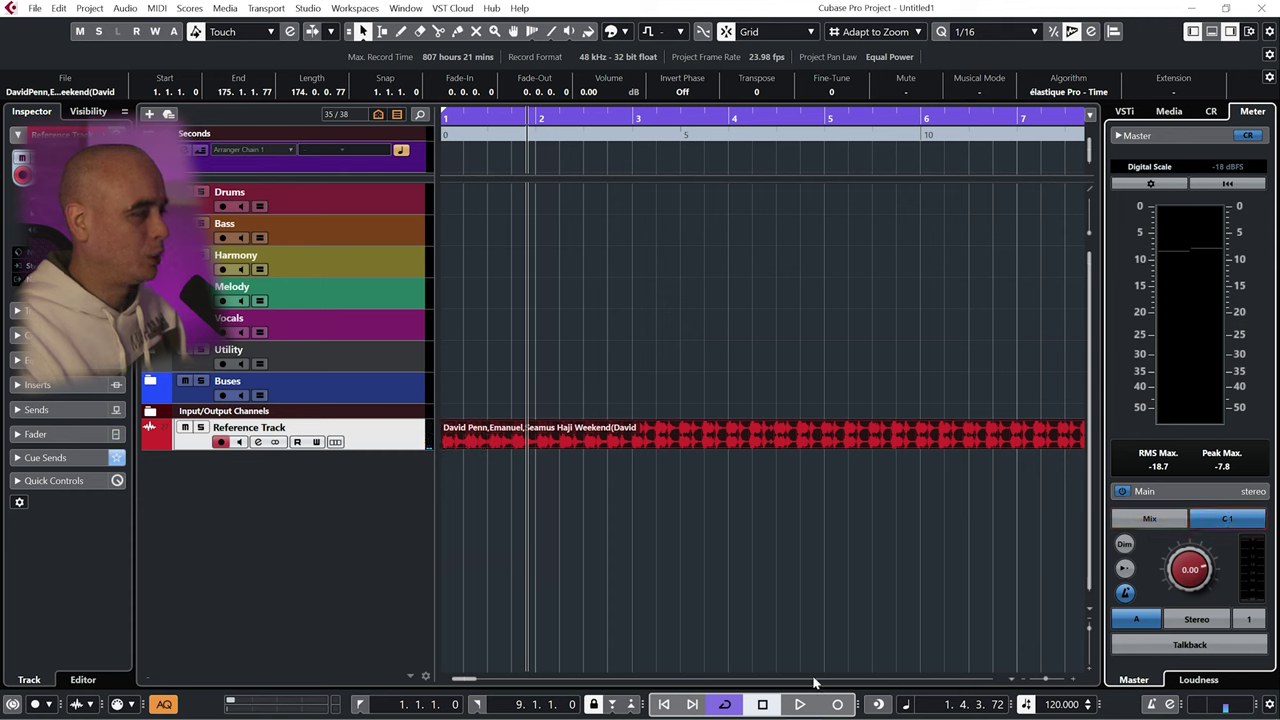
pyautogui.click(800, 705)
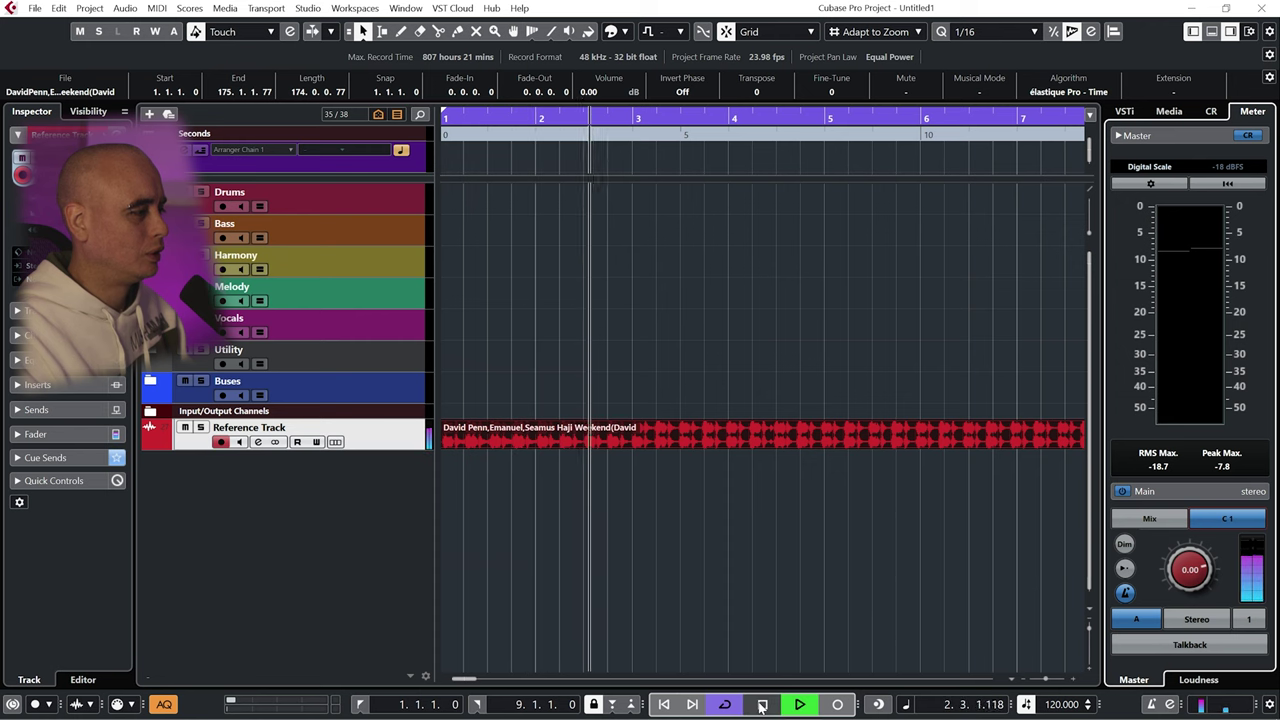
pyautogui.press('space')
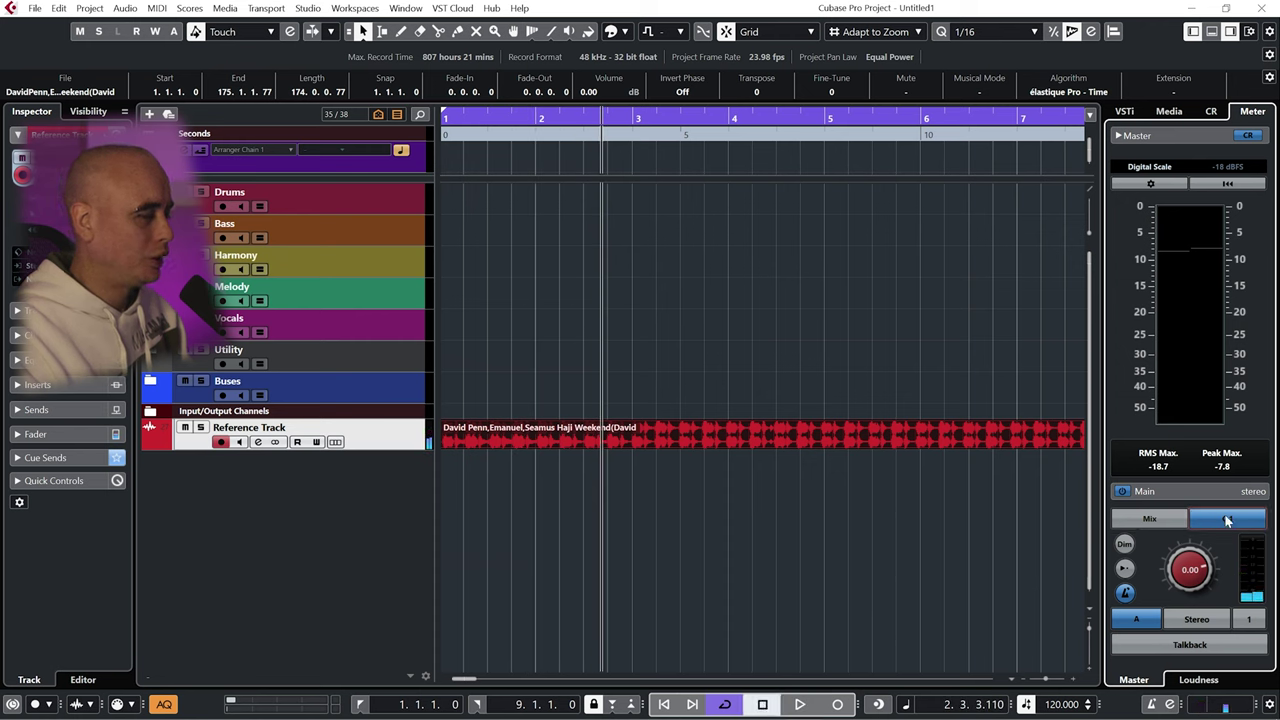
# Step: Play again, switching Control Room monitoring back to Mix, then stop
pyautogui.click(804, 700)
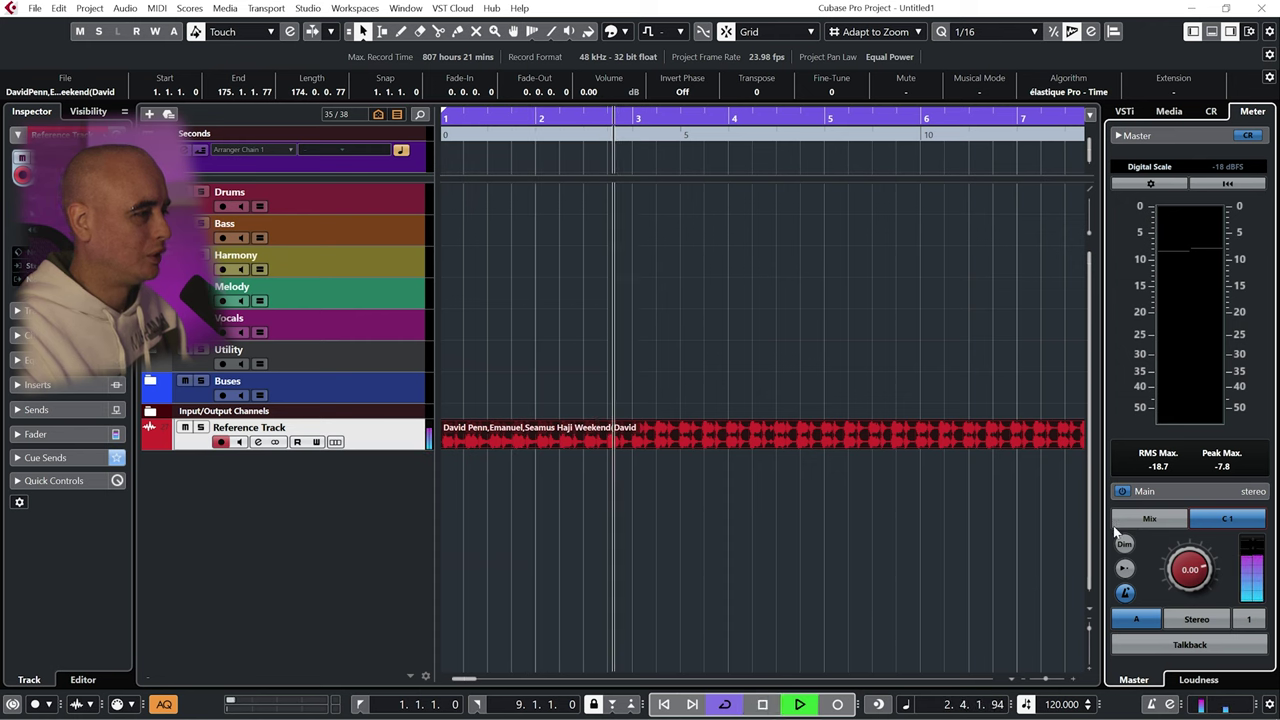
pyautogui.click(1175, 520)
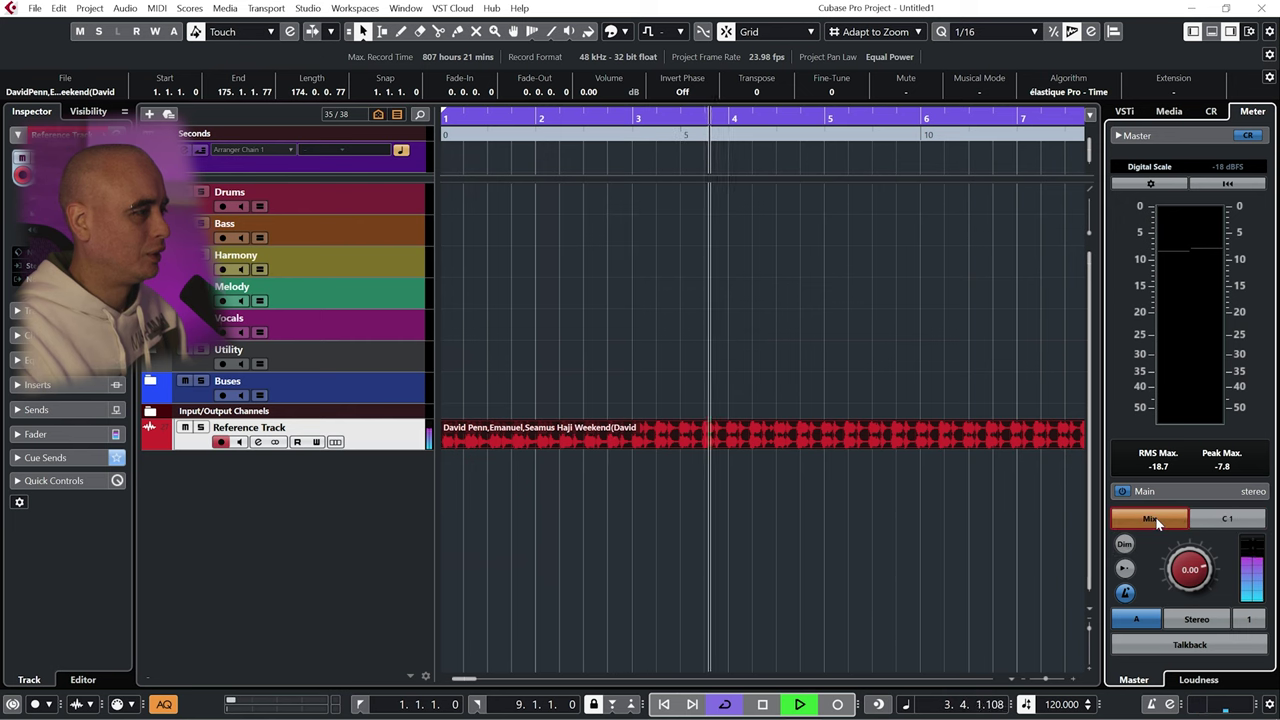
pyautogui.press('space')
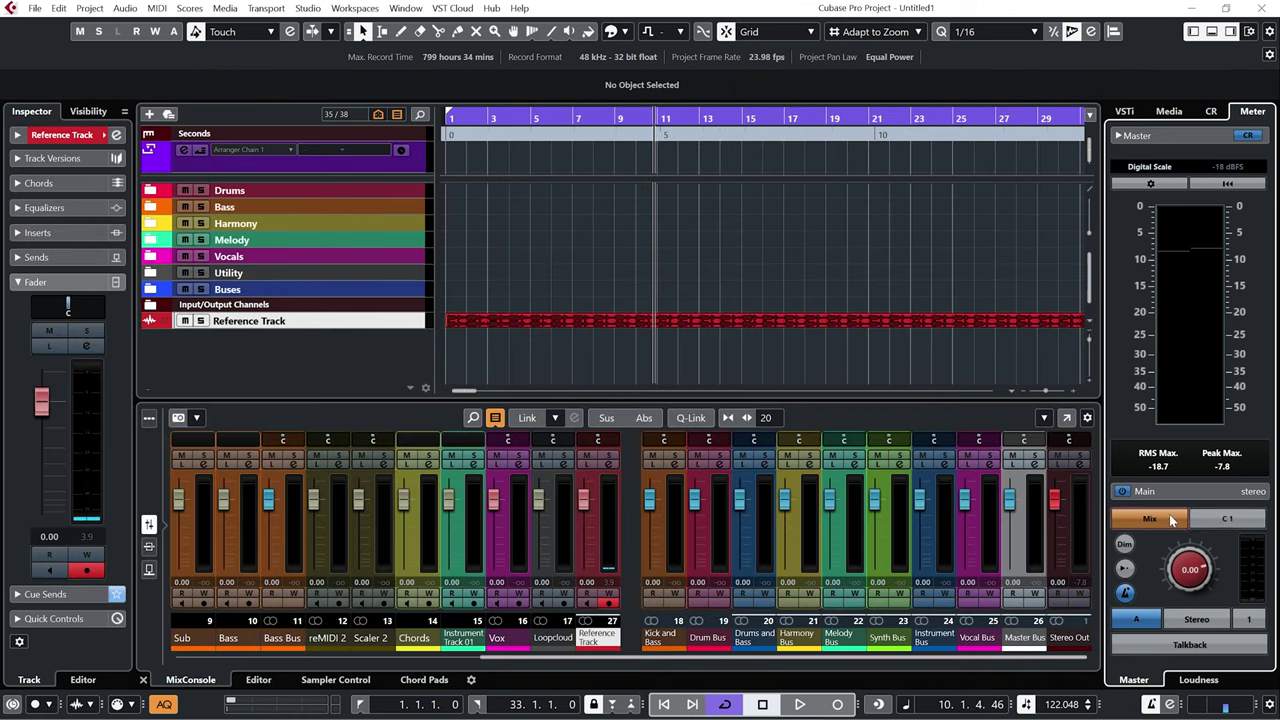
pyautogui.click(59, 8)
# Step: In Key Commands, search 'sourc' and assign Ctrl+Alt+Shift+O to Select Control Room Source
pyautogui.click(134, 543)
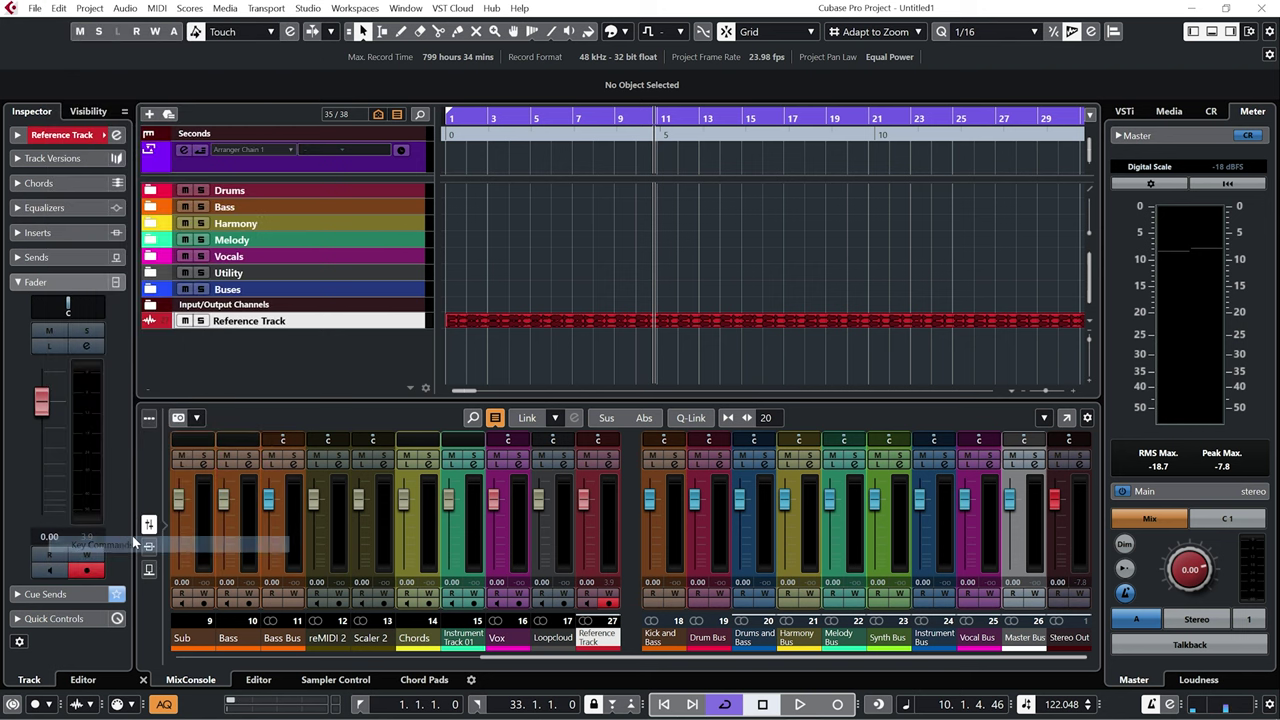
pyautogui.click(588, 176)
pyautogui.write('source')
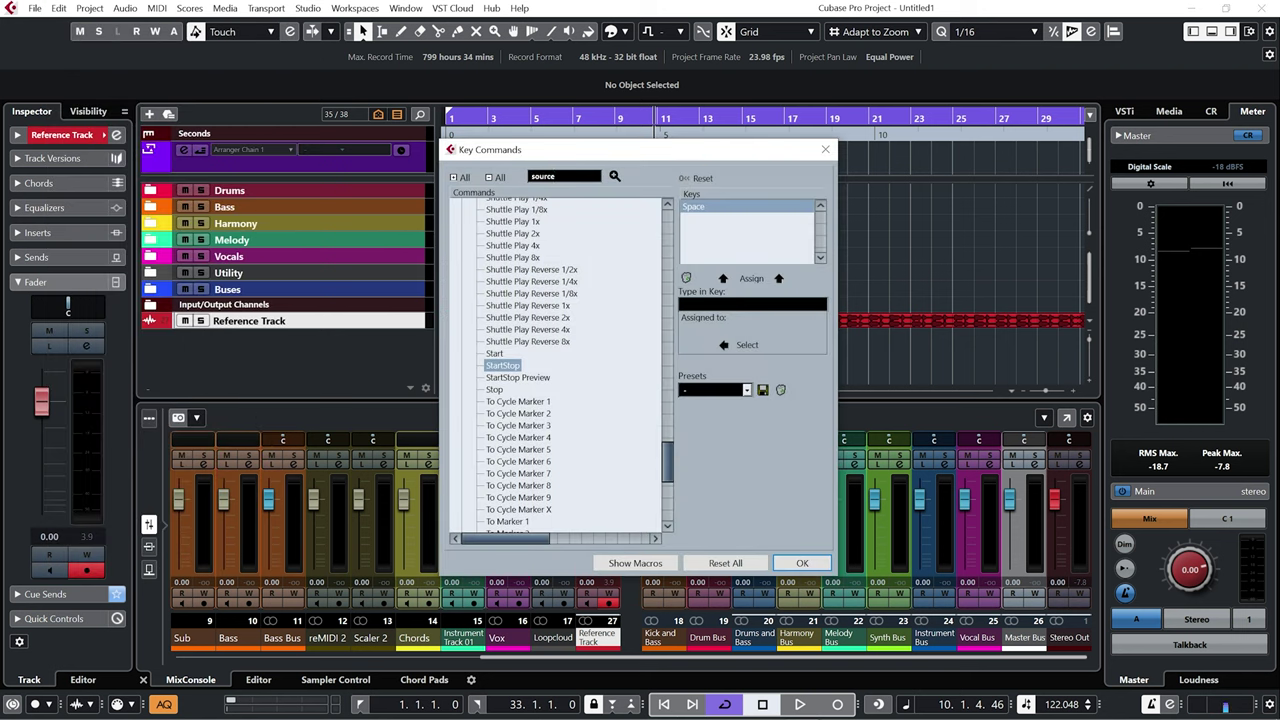
pyautogui.press('Return')
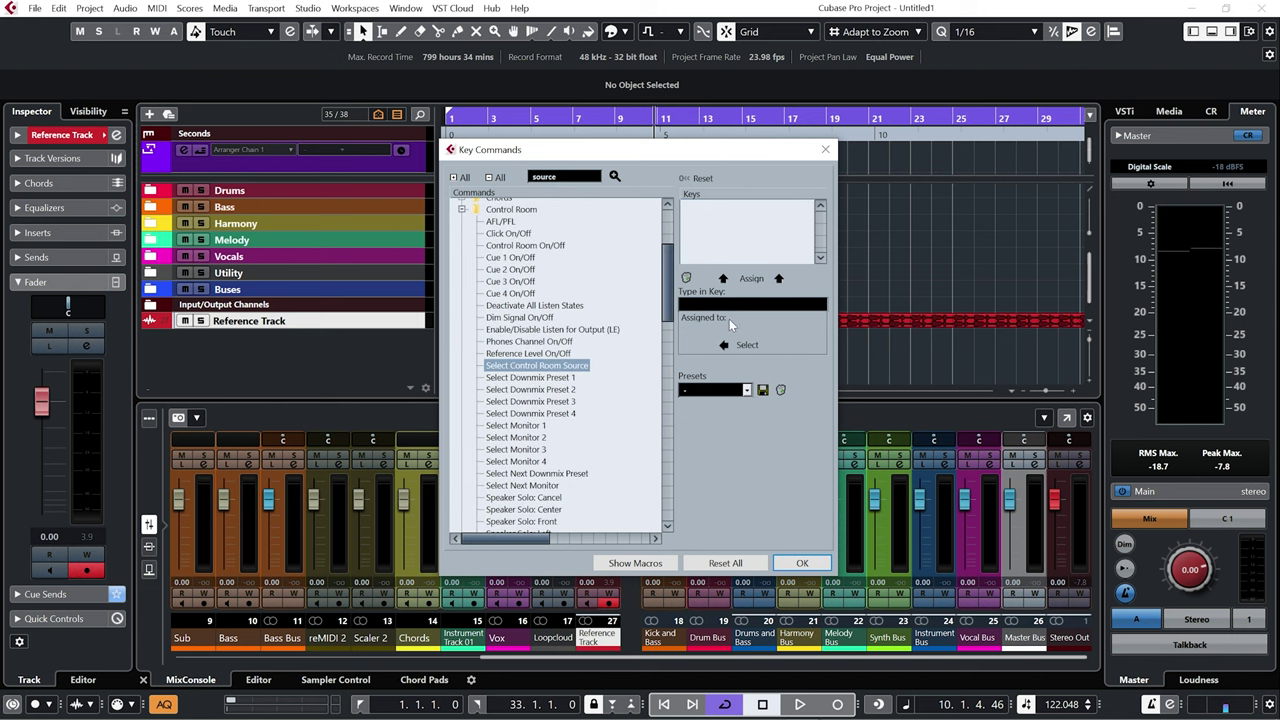
pyautogui.click(745, 311)
pyautogui.hotkey('ctrl', 'alt', 'shift', 'F9')
pyautogui.hotkey('ctrl', 'alt', 'shift', 'o')
pyautogui.click(751, 278)
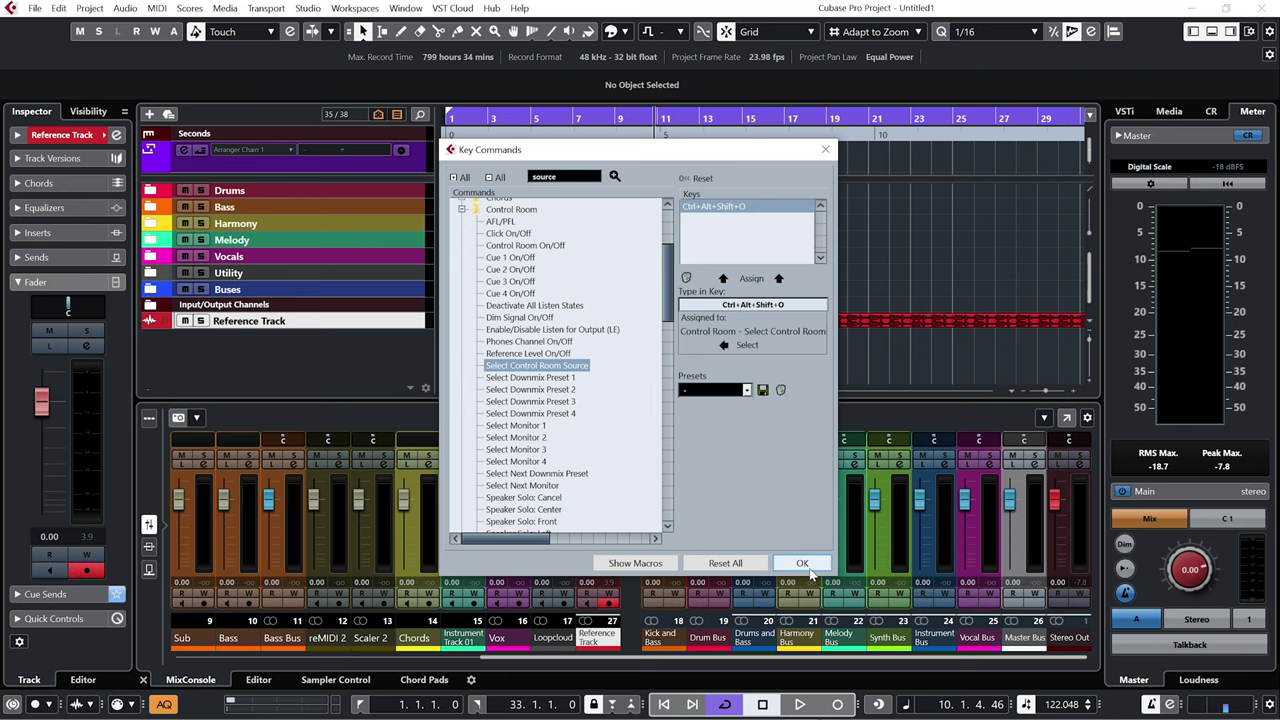
pyautogui.click(803, 563)
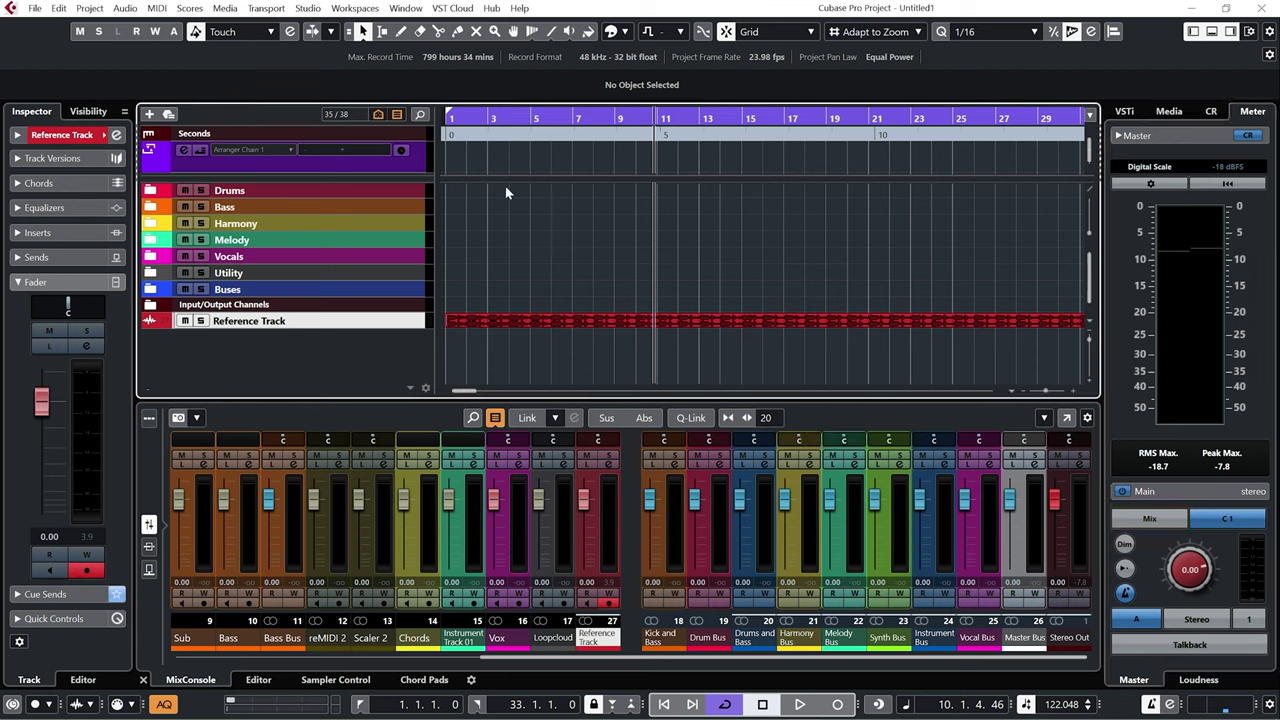
# Step: From the project start, paint C1 kick notes across bars 1–8 in the Kick part's drum editor
pyautogui.moveTo(457, 126); pyautogui.dragTo(437, 122)
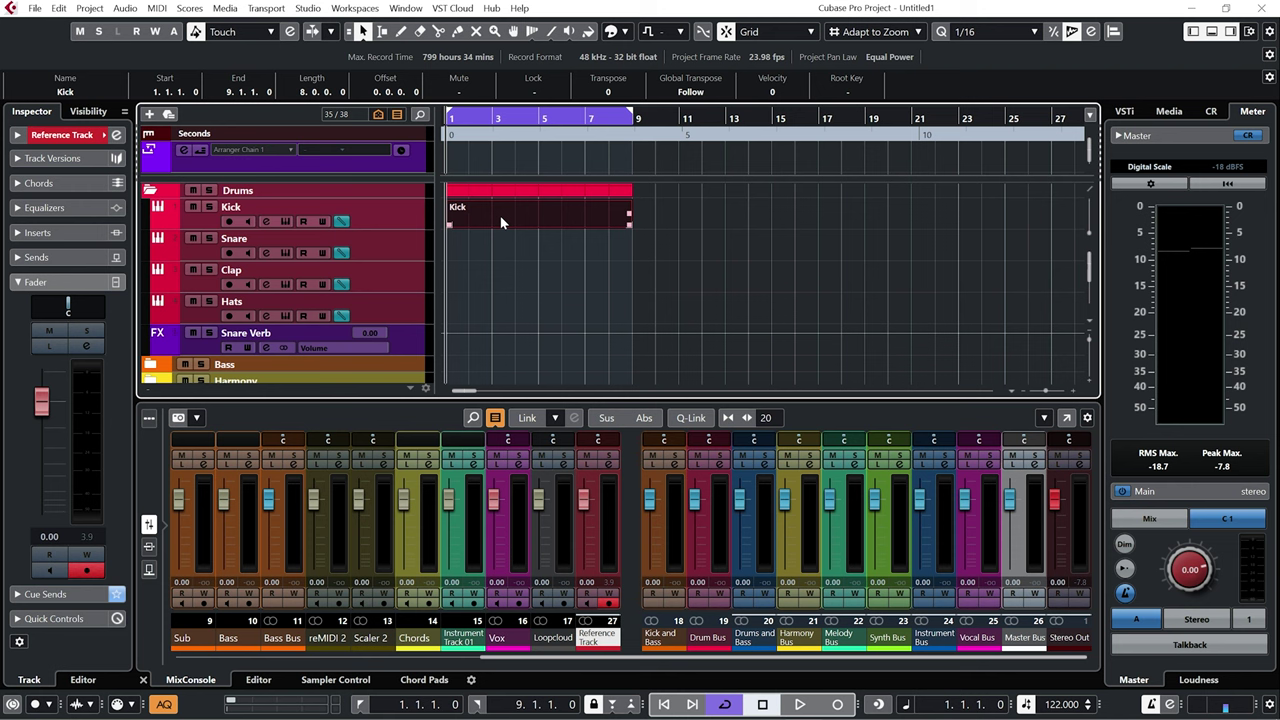
pyautogui.doubleClick(500, 222)
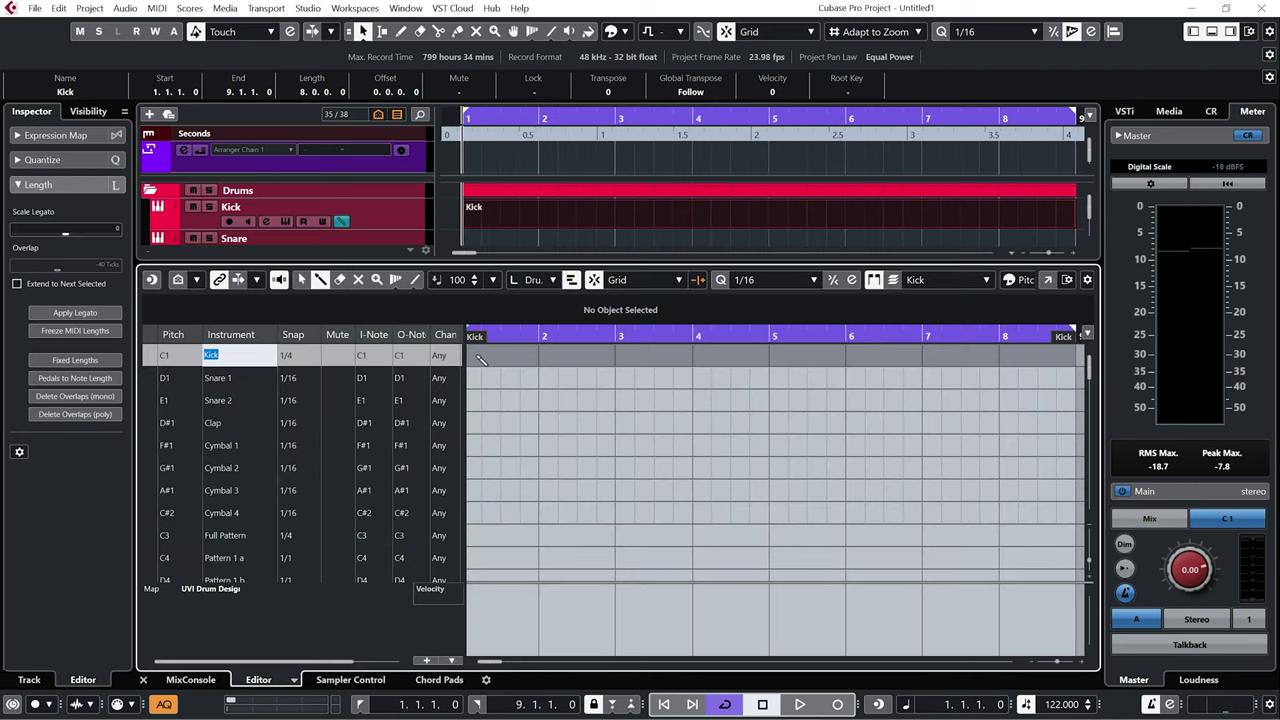
pyautogui.moveTo(478, 355)
pyautogui.mouseDown()
pyautogui.moveTo(620, 358)
pyautogui.moveTo(828, 390)
pyautogui.moveTo(1008, 391)
pyautogui.mouseUp()
pyautogui.hotkey('ctrl', 'e')
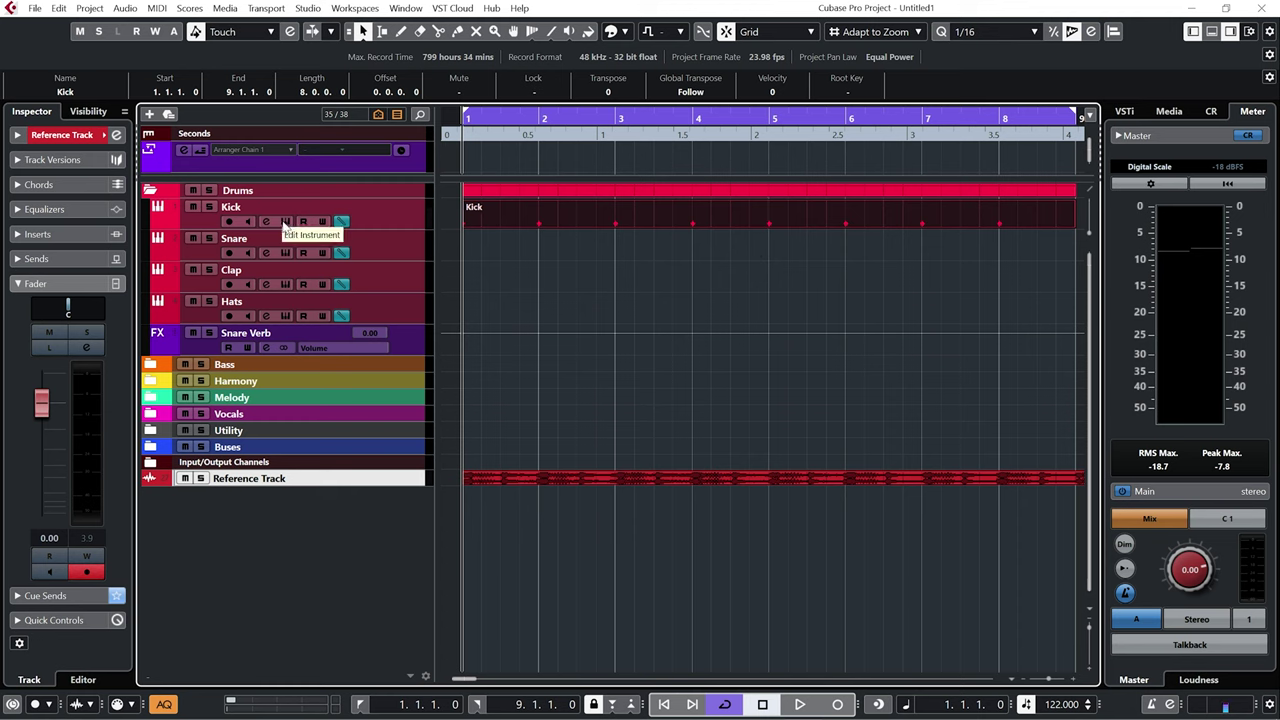
pyautogui.click(286, 222)
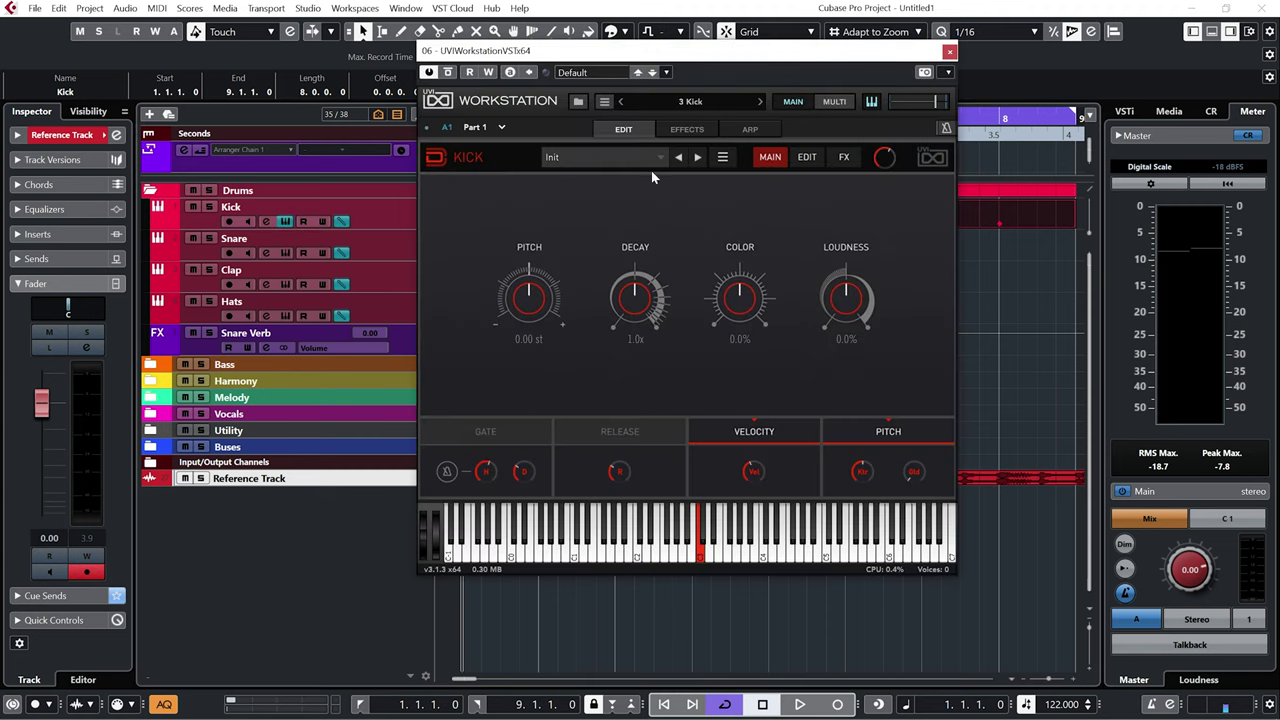
pyautogui.click(950, 51)
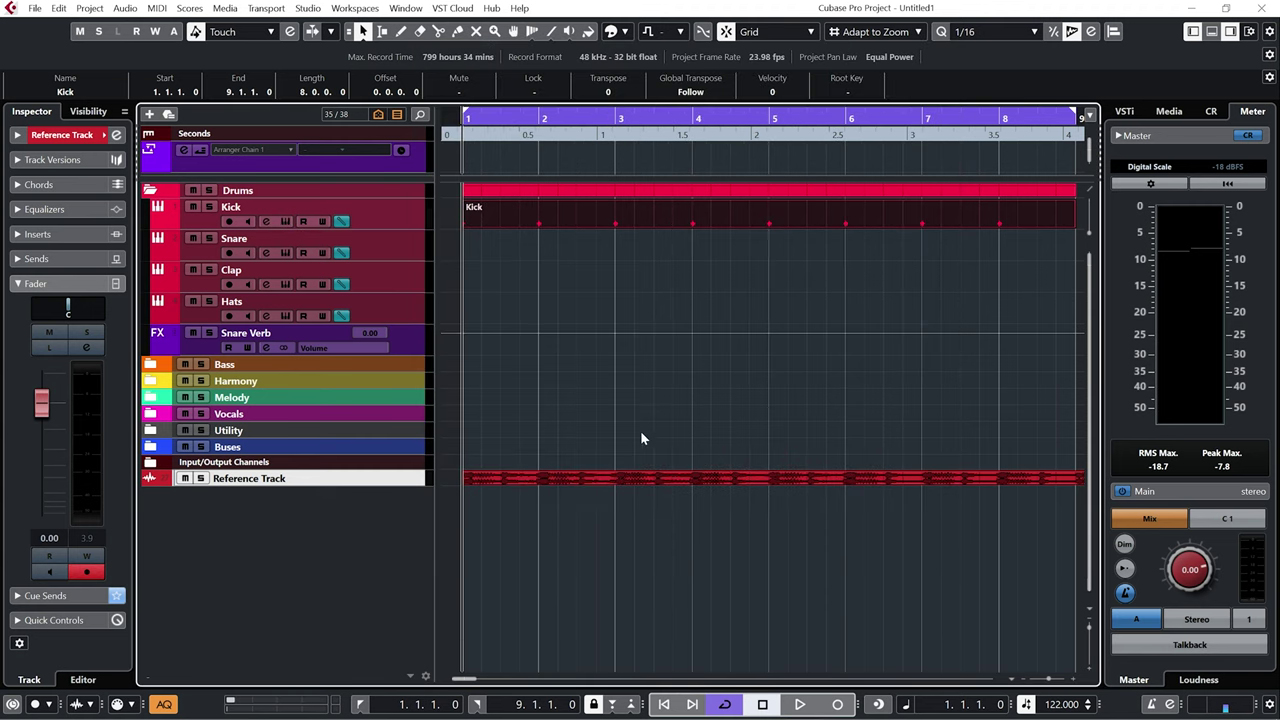
pyautogui.press('space')
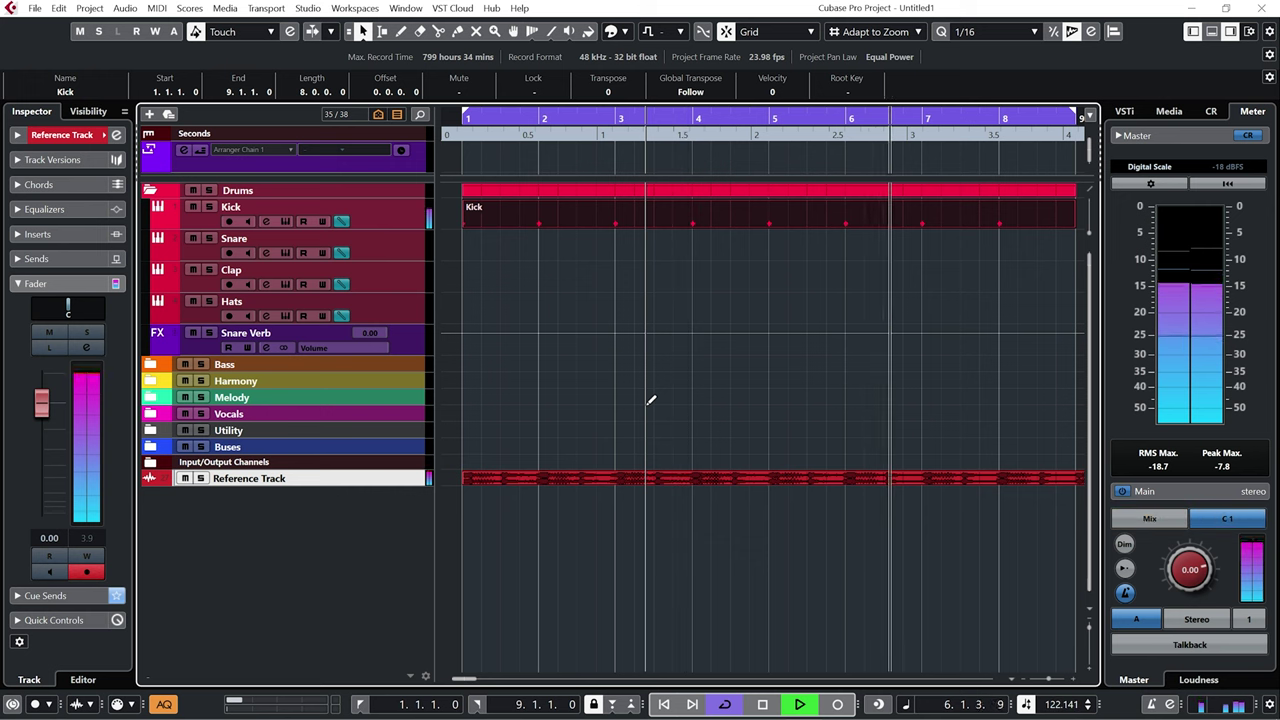
pyautogui.press('space')
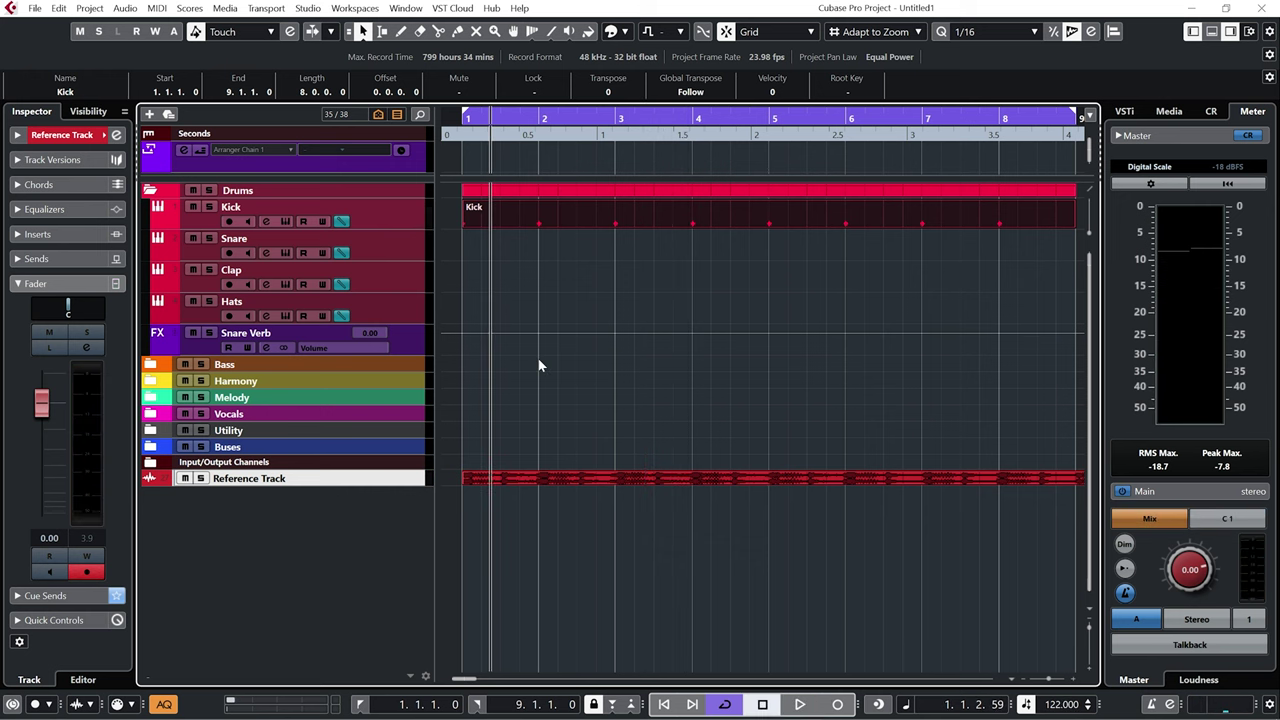
pyautogui.click(391, 206)
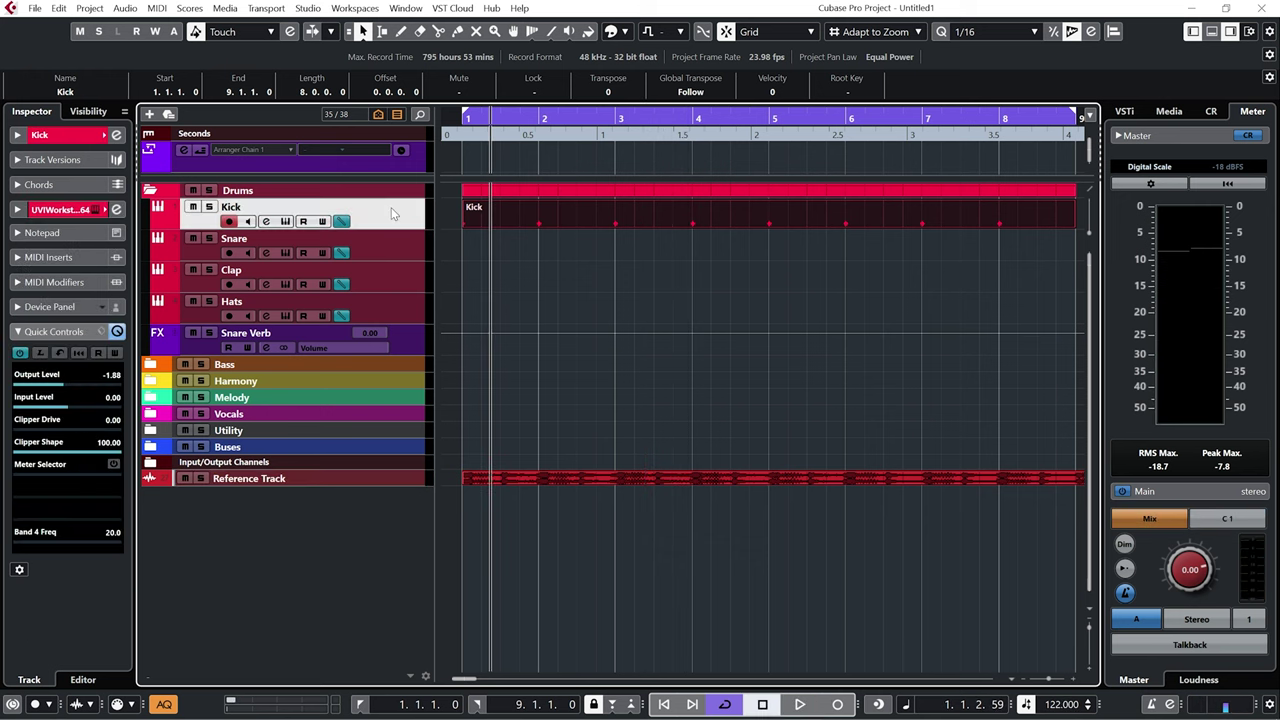
pyautogui.click(285, 221)
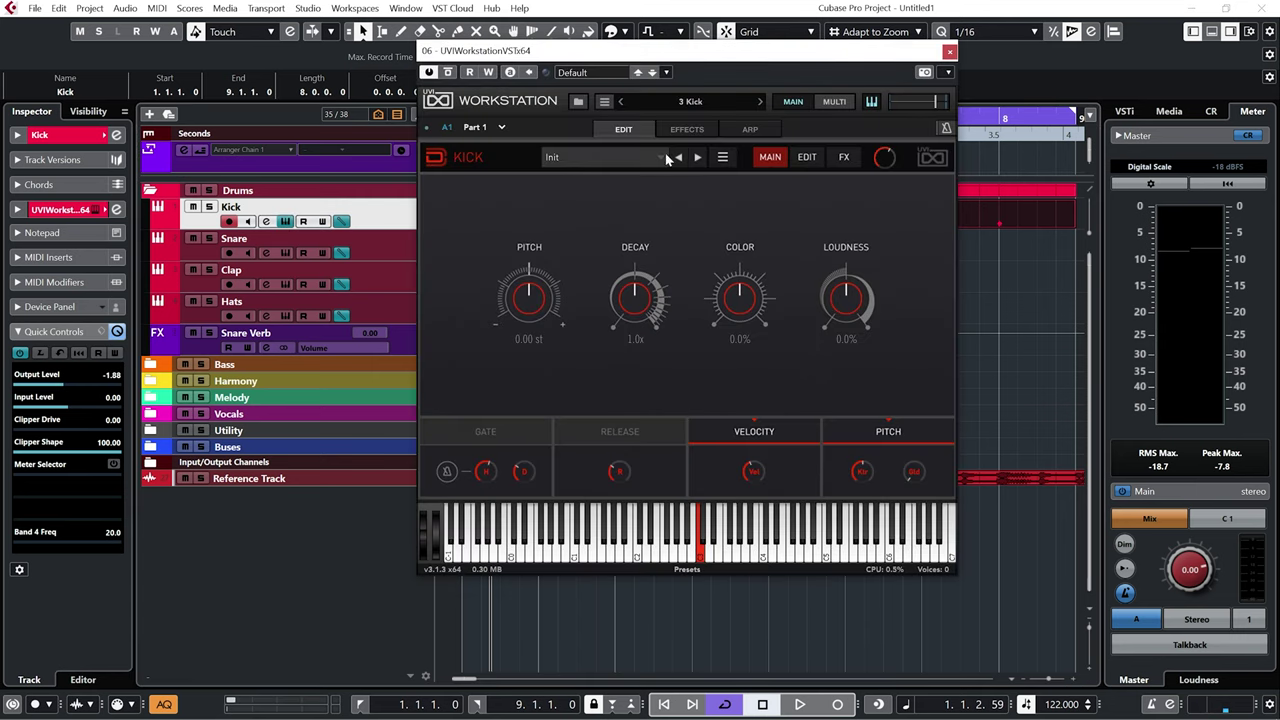
pyautogui.click(950, 51)
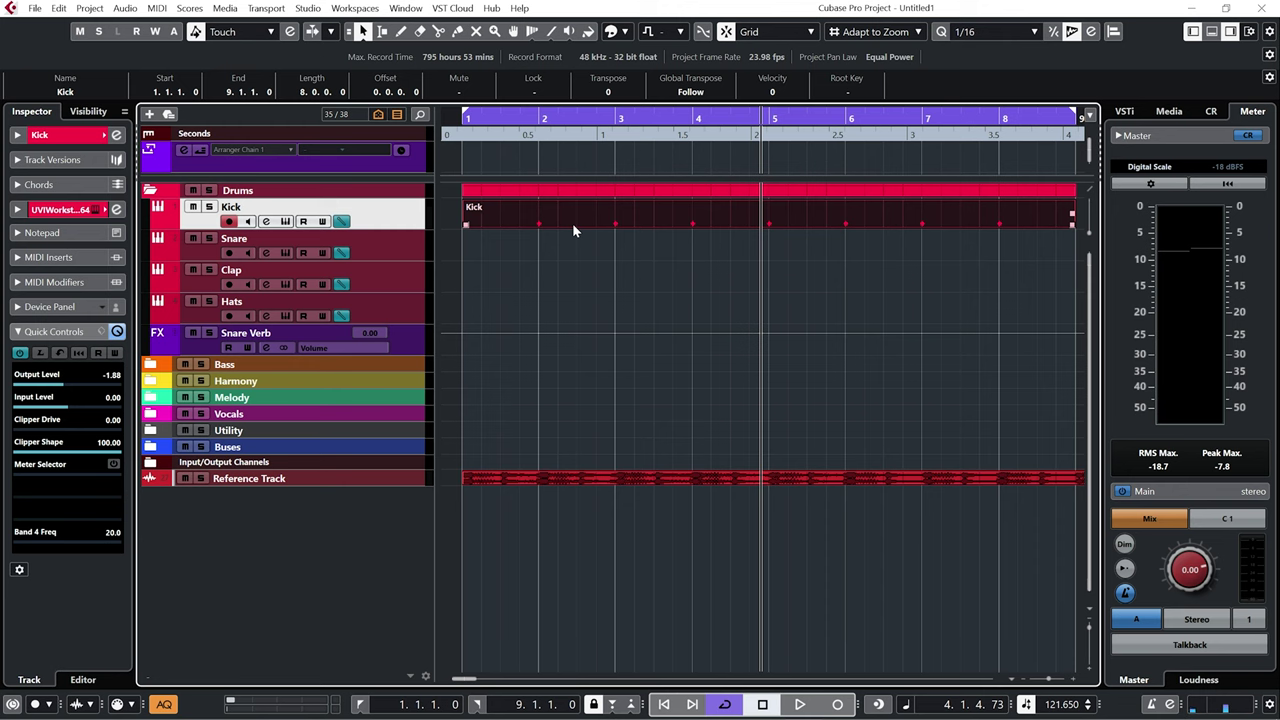
# Step: Open the Kick channel settings and its Newfangled Saturate insert, repositioning both windows
pyautogui.press('e')
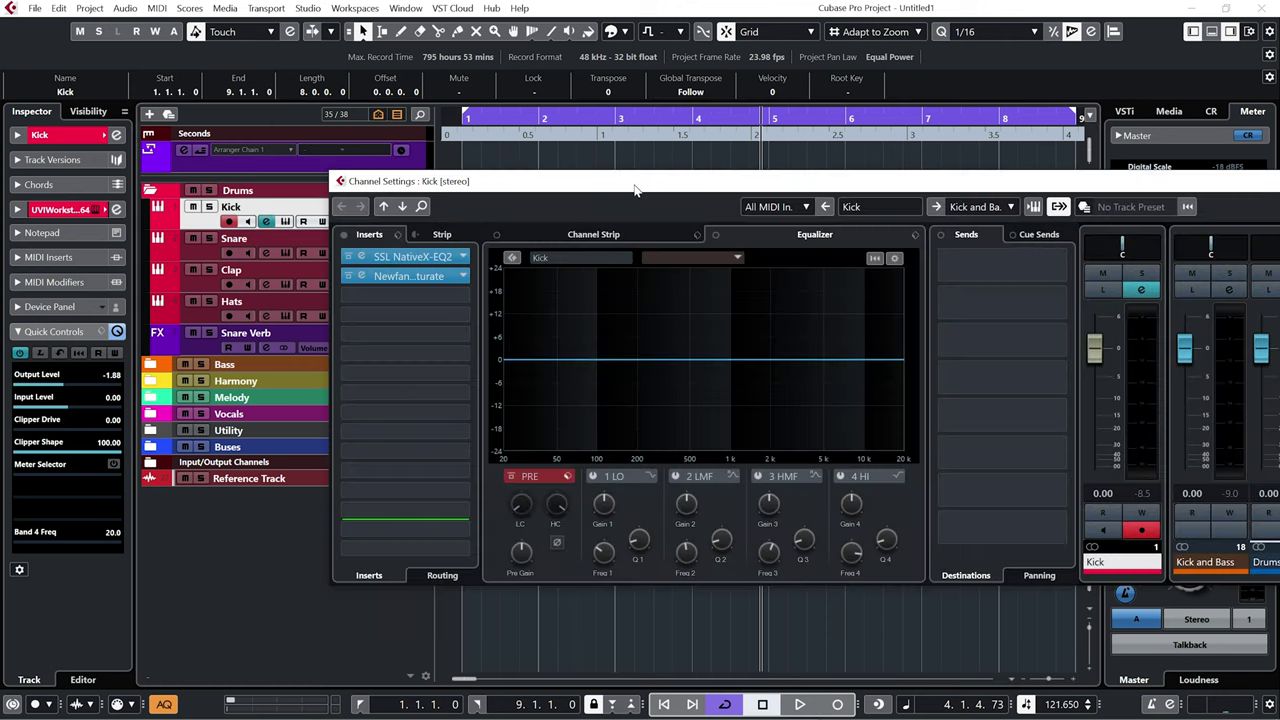
pyautogui.click(363, 263)
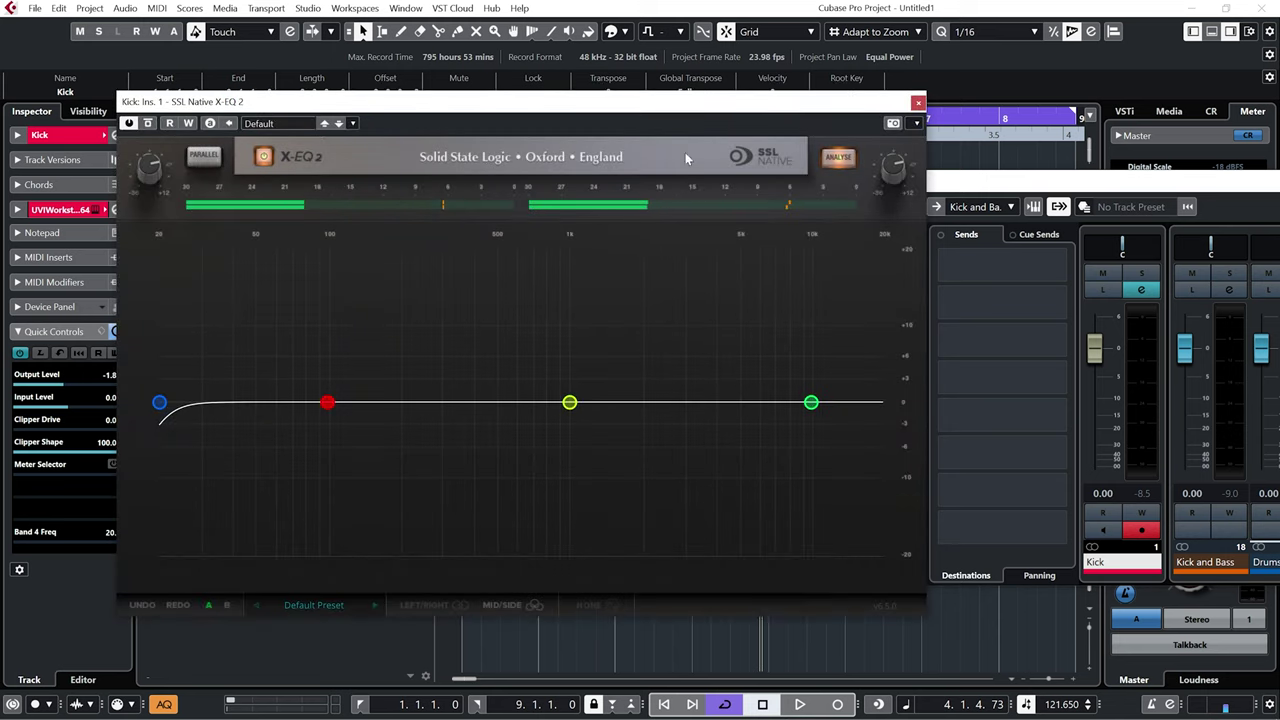
pyautogui.click(918, 102)
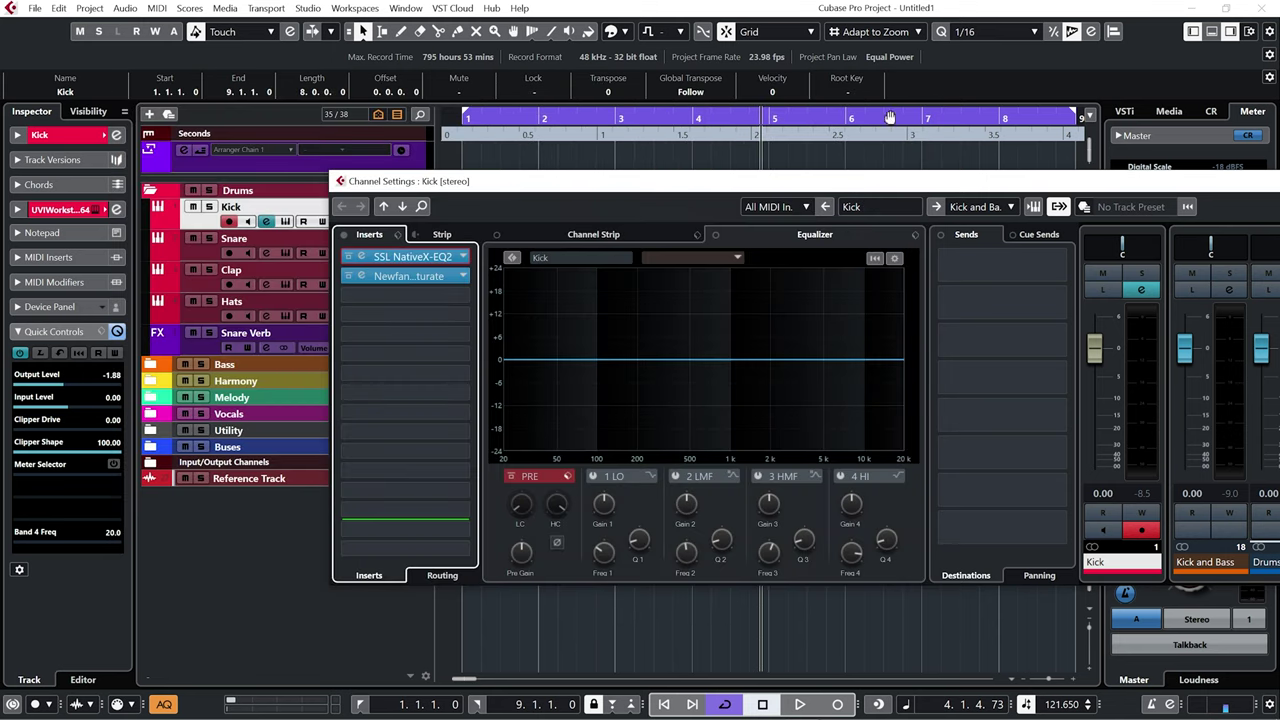
pyautogui.moveTo(598, 178); pyautogui.dragTo(497, 133)
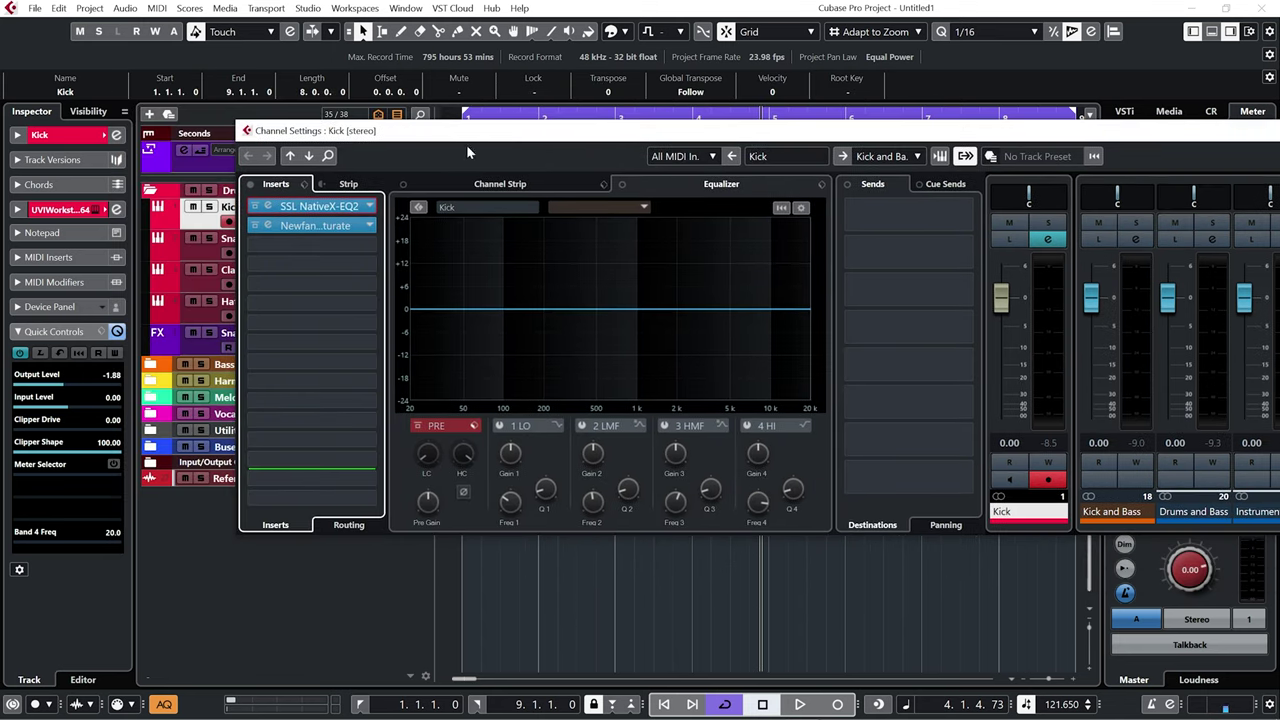
pyautogui.click(267, 229)
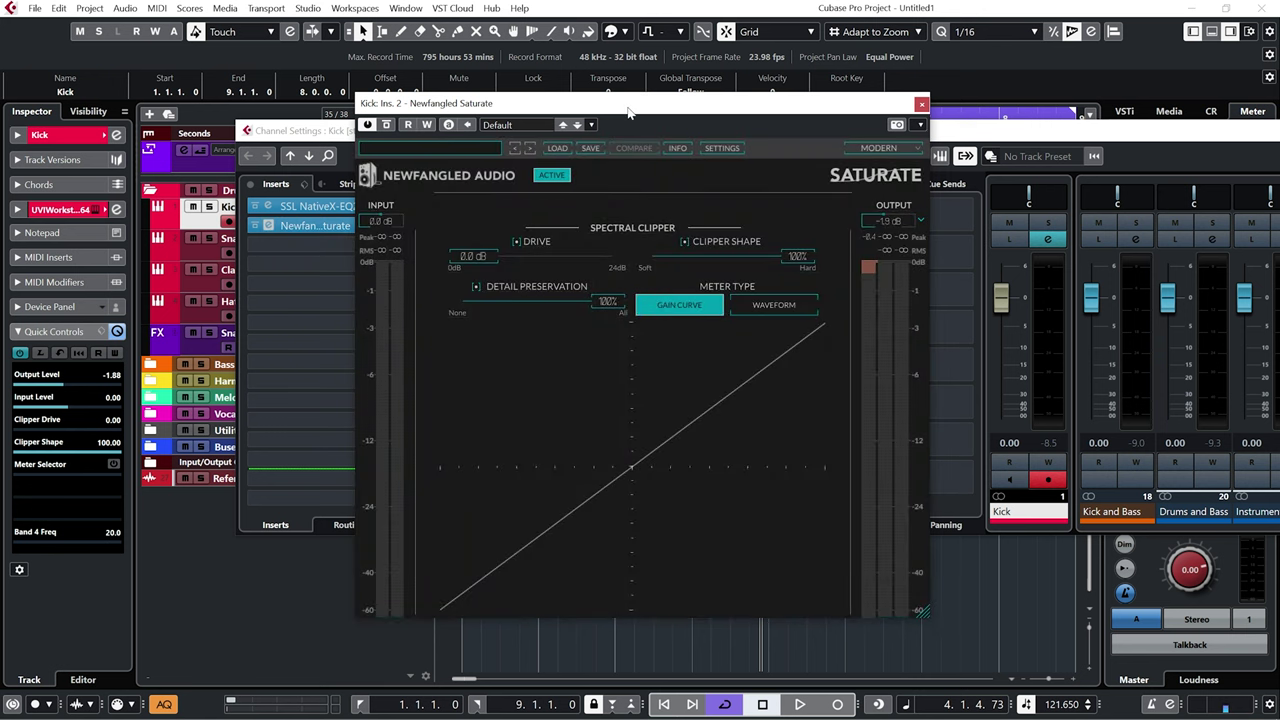
pyautogui.moveTo(628, 110); pyautogui.dragTo(535, 84)
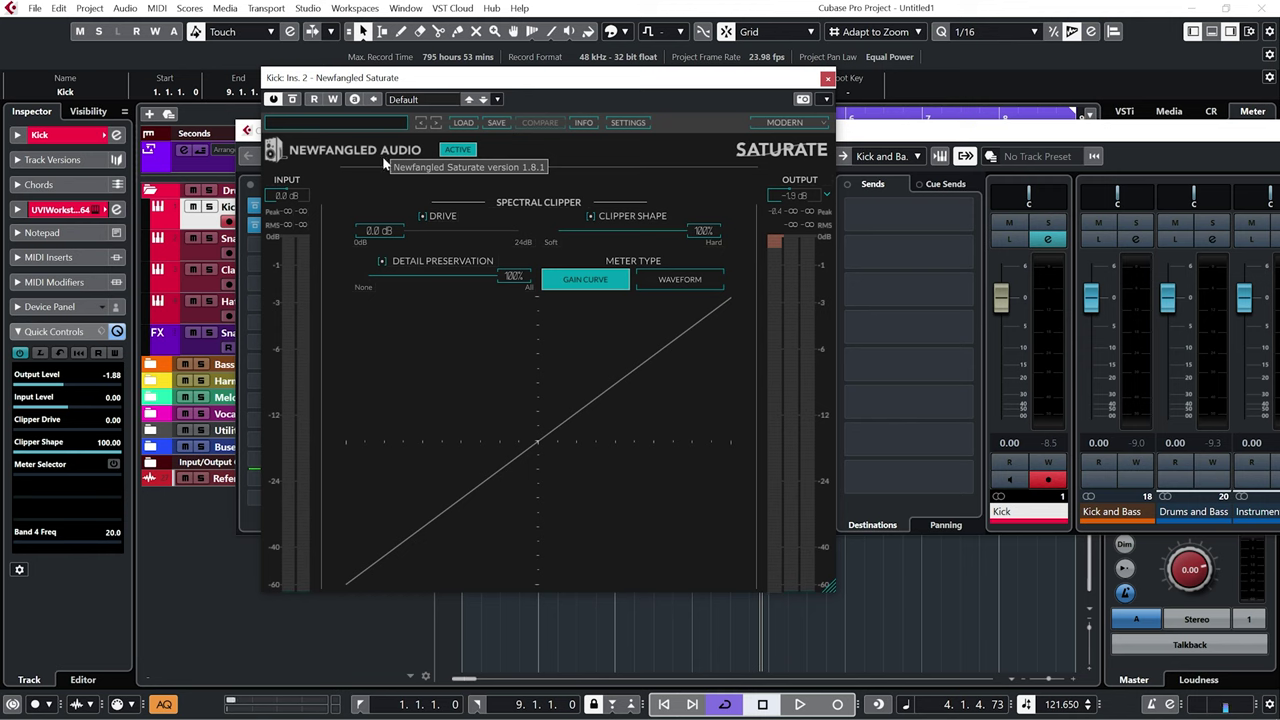
# Step: Audition the kick while setting Saturate's input gain to 10.2 dB, then to 10.0 dB
pyautogui.press('space')
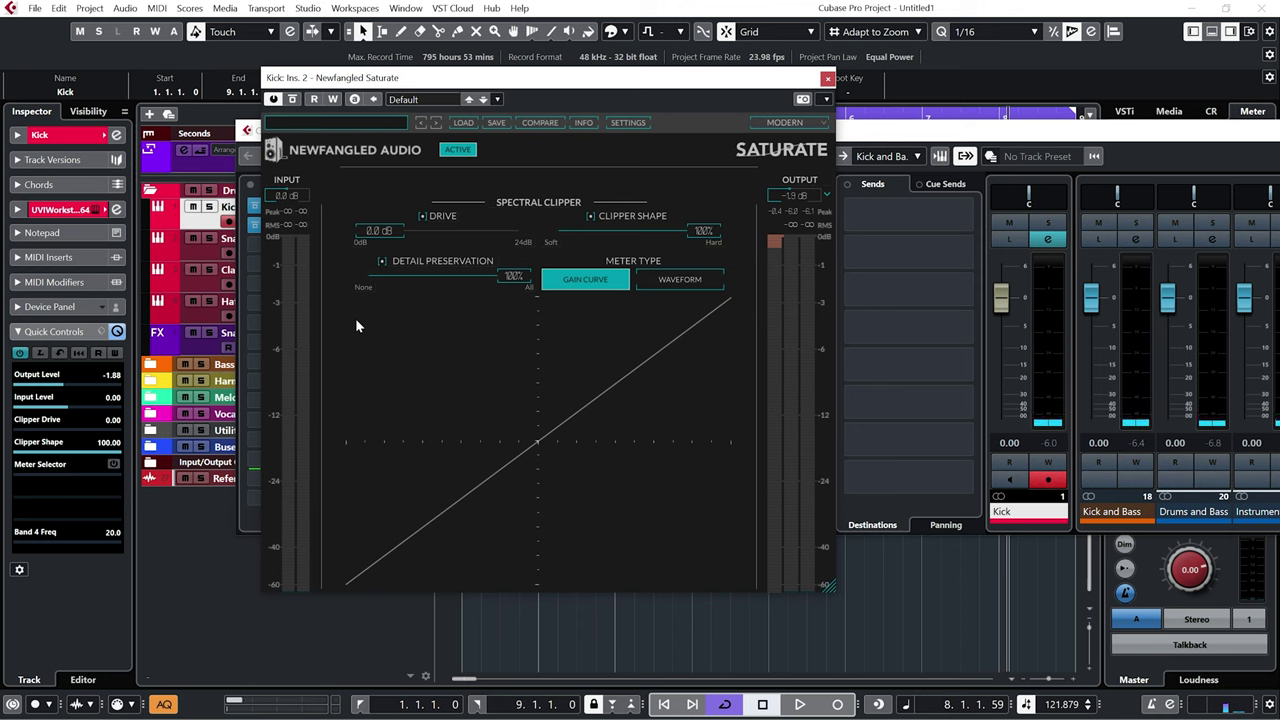
pyautogui.press('space')
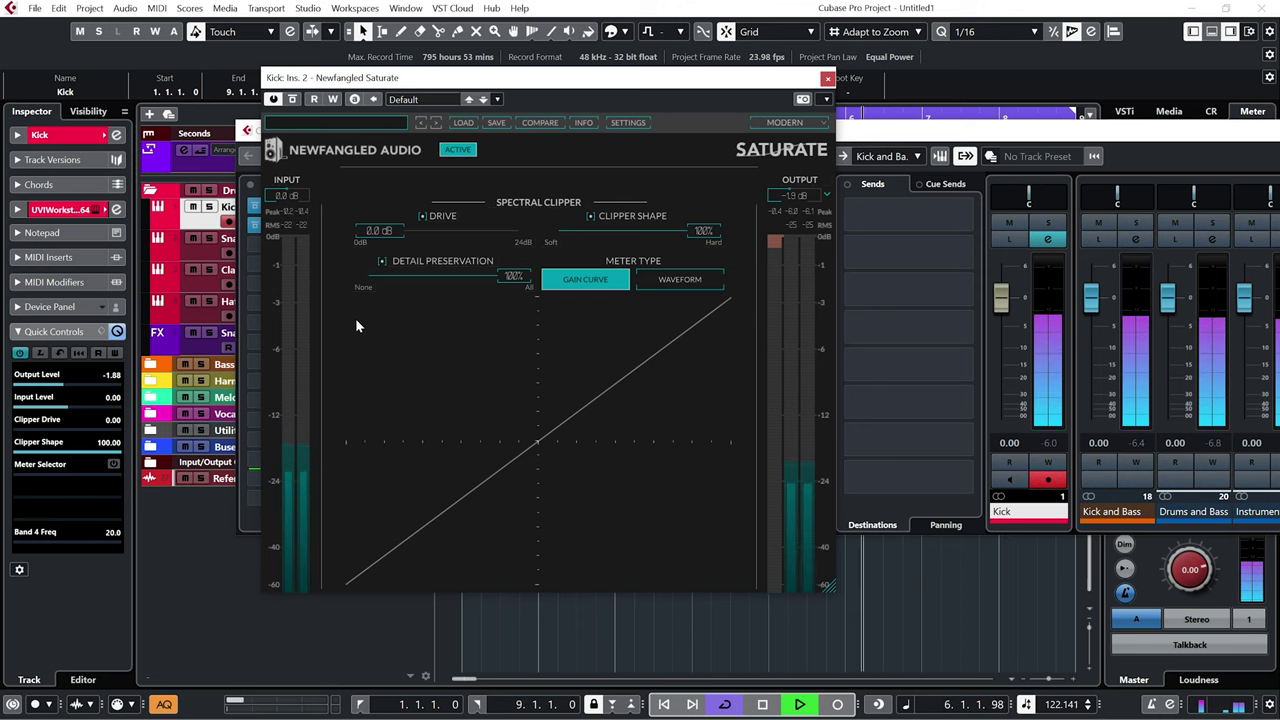
pyautogui.press('space')
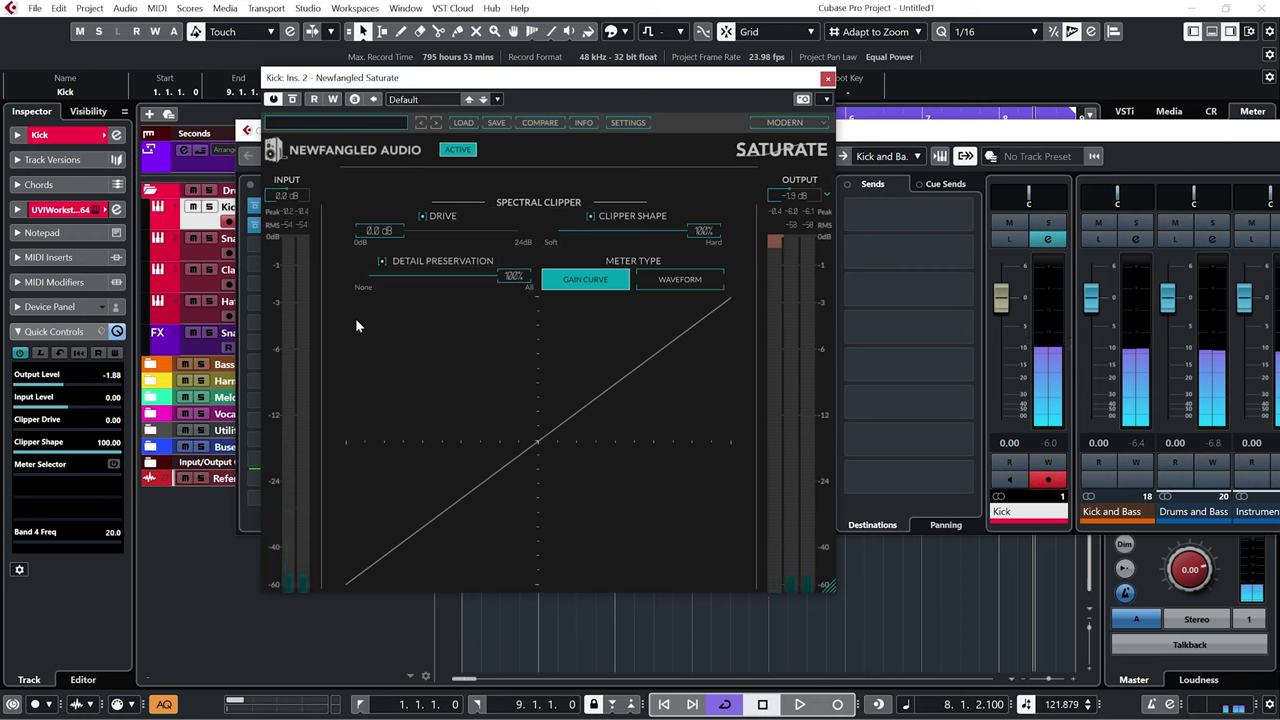
pyautogui.click(287, 197)
pyautogui.press('Return')
pyautogui.press('space')
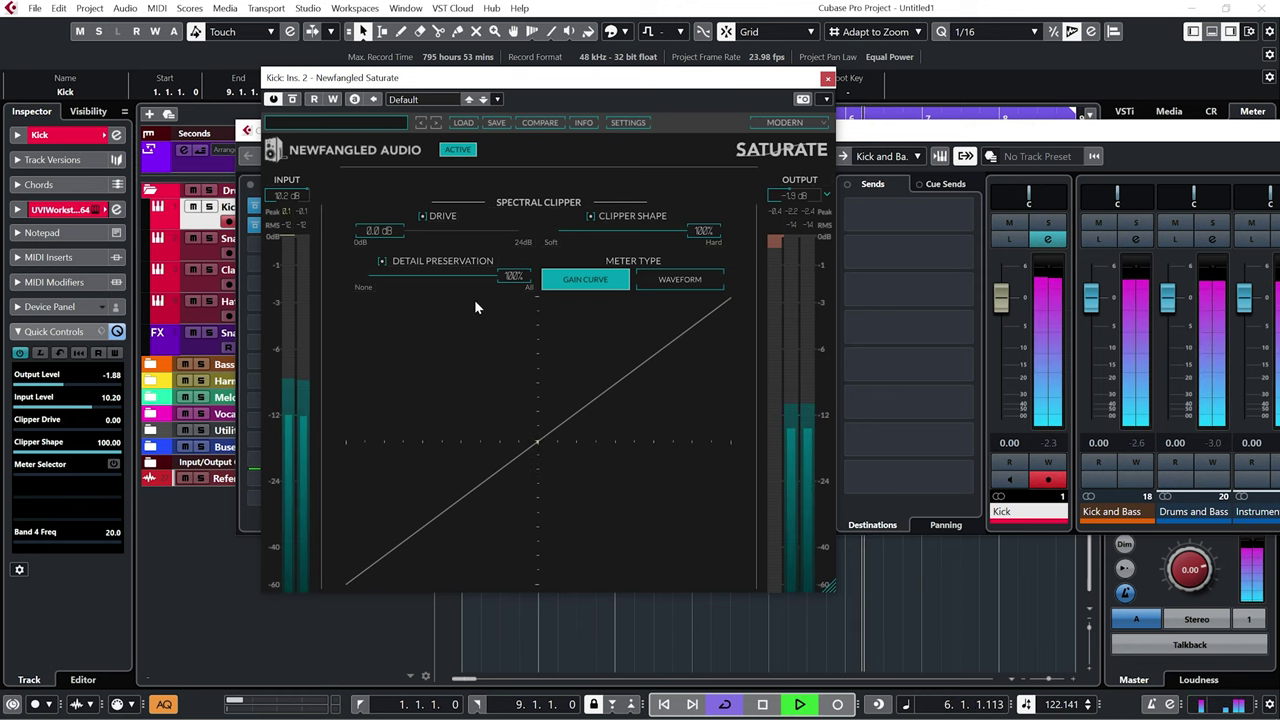
pyautogui.press('space')
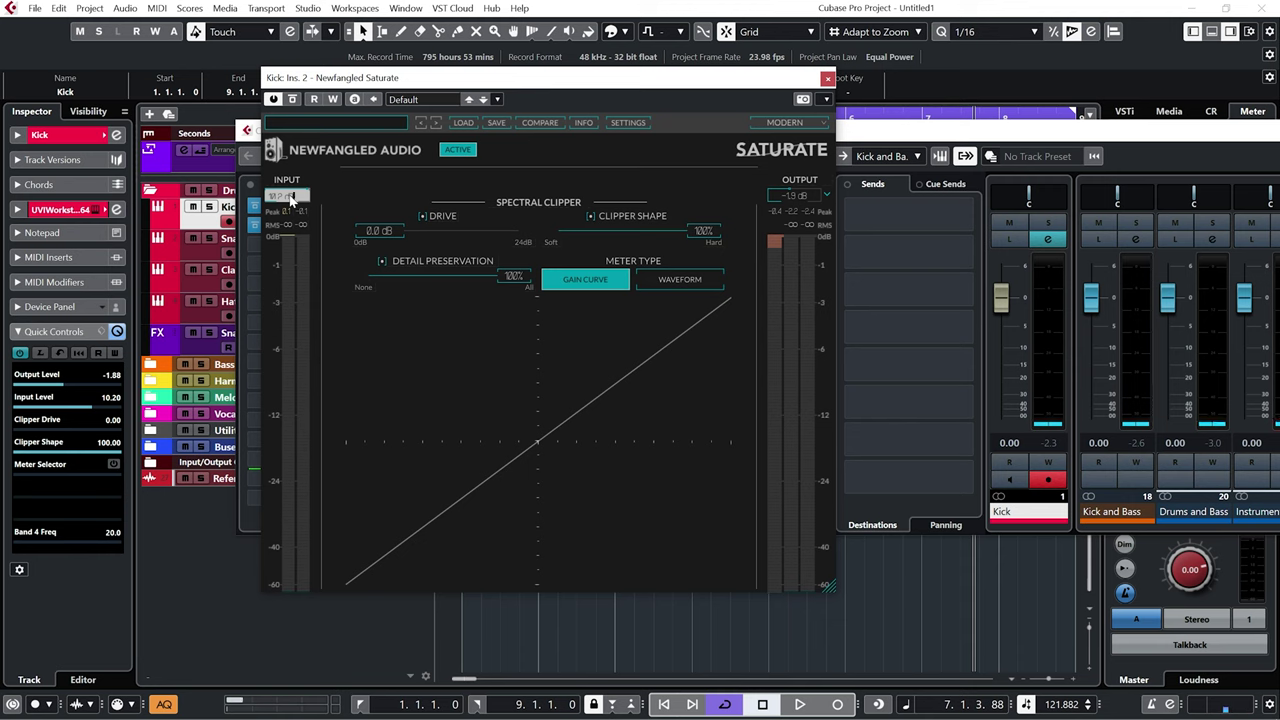
pyautogui.write('0')
pyautogui.press('Return')
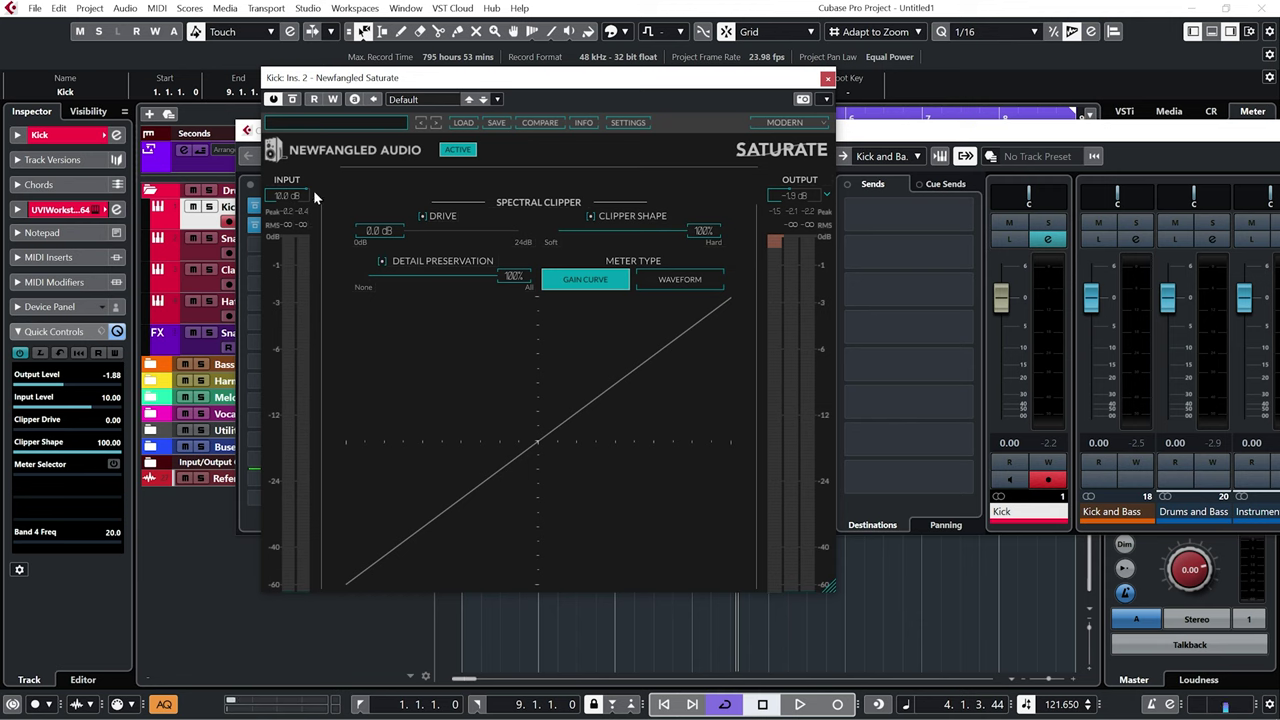
# Step: Set Saturate's Meter Type to Waveform, play the kick to watch its peaks, and adjust Drive
pyautogui.click(712, 290)
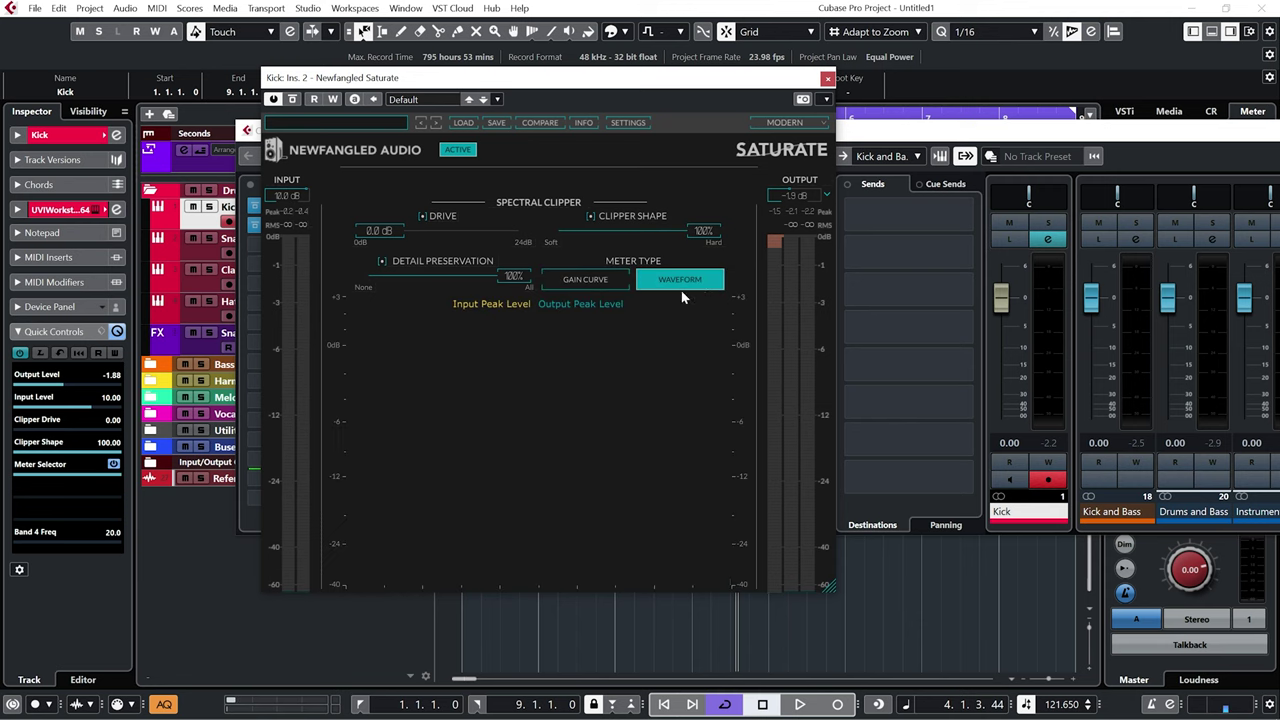
pyautogui.press('space')
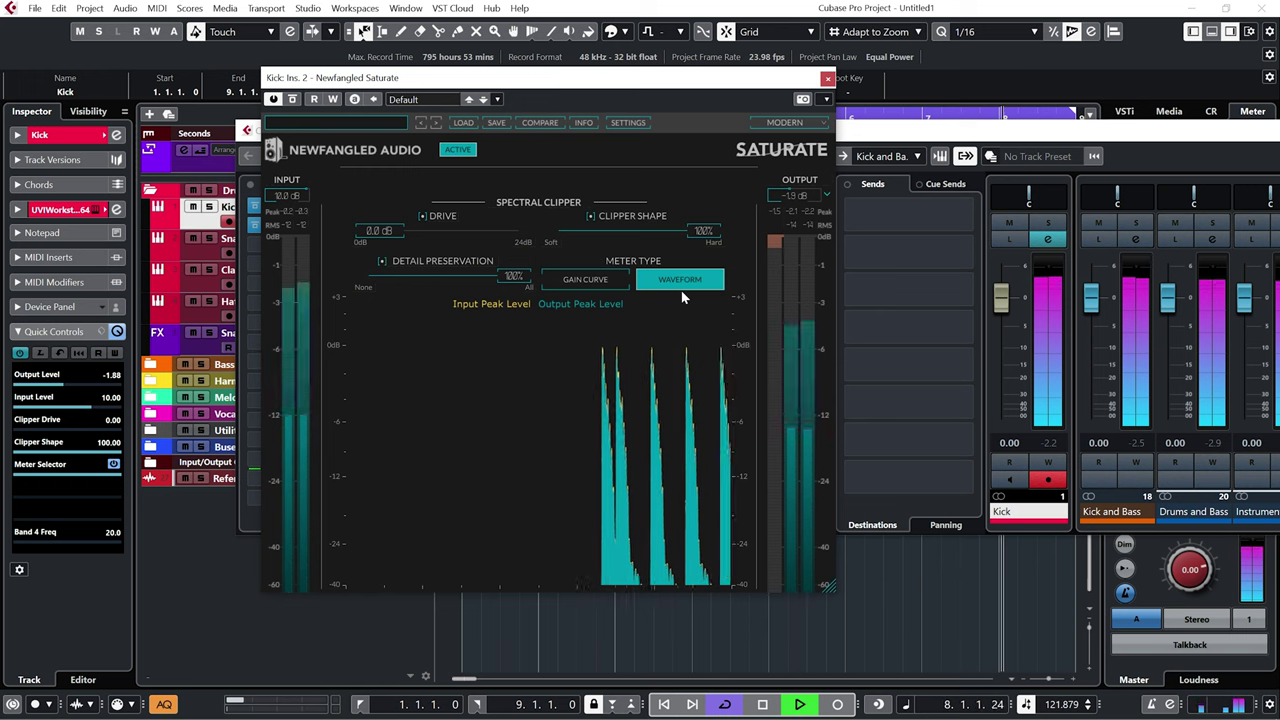
pyautogui.press('space')
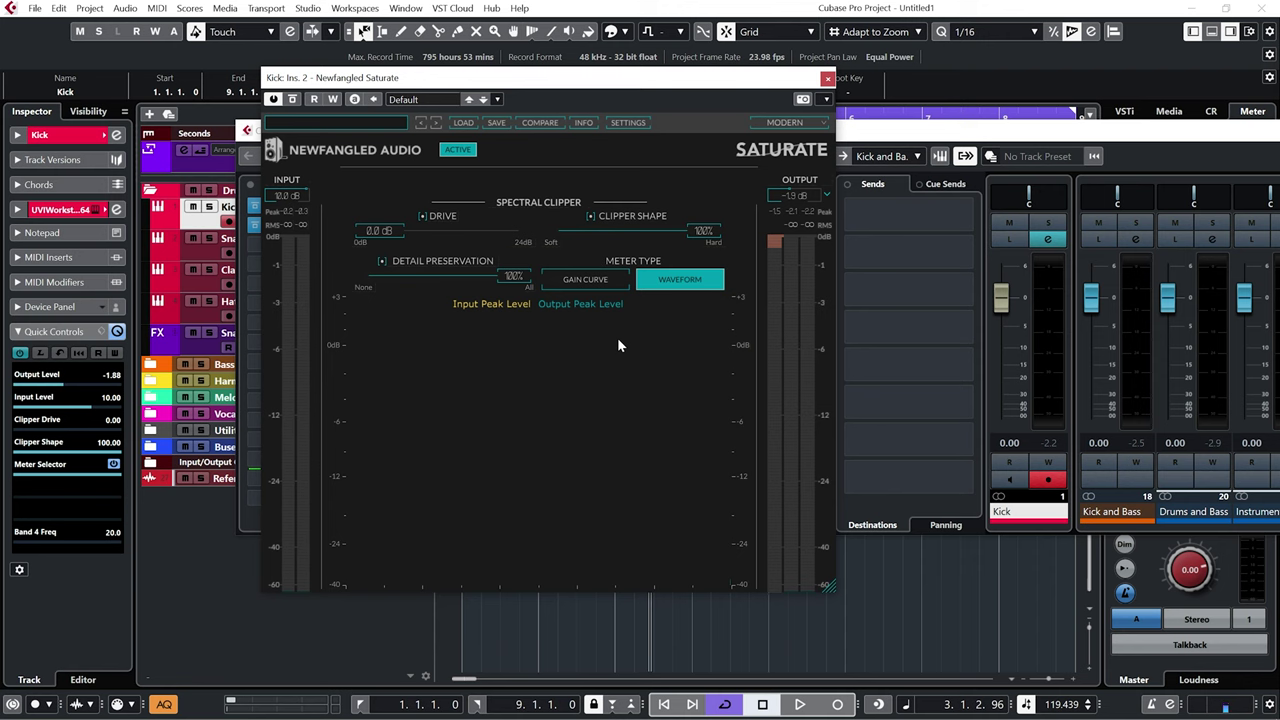
pyautogui.press('space')
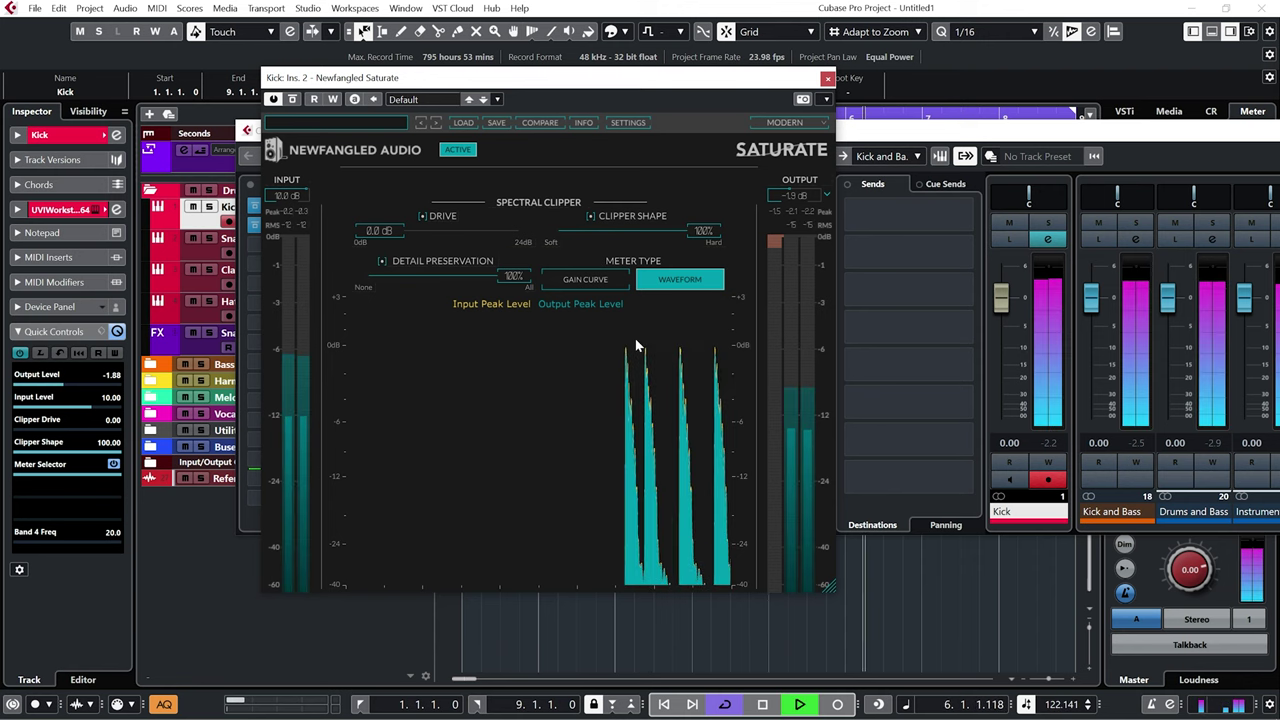
pyautogui.press('space')
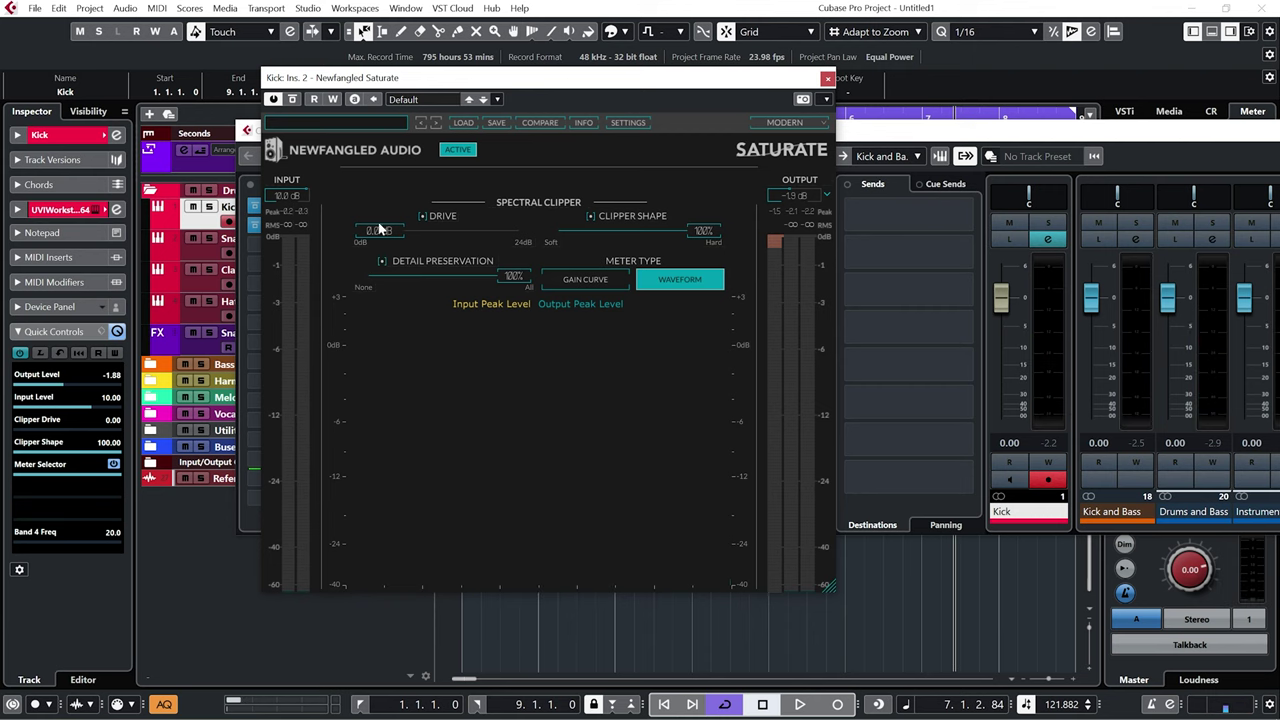
pyautogui.moveTo(446, 238); pyautogui.dragTo(393, 245)
# Step: Set the Kick Saturate output to 0.0 dB and play to check the level
pyautogui.doubleClick(790, 196)
pyautogui.write('0')
pyautogui.press('Return')
pyautogui.press('space')
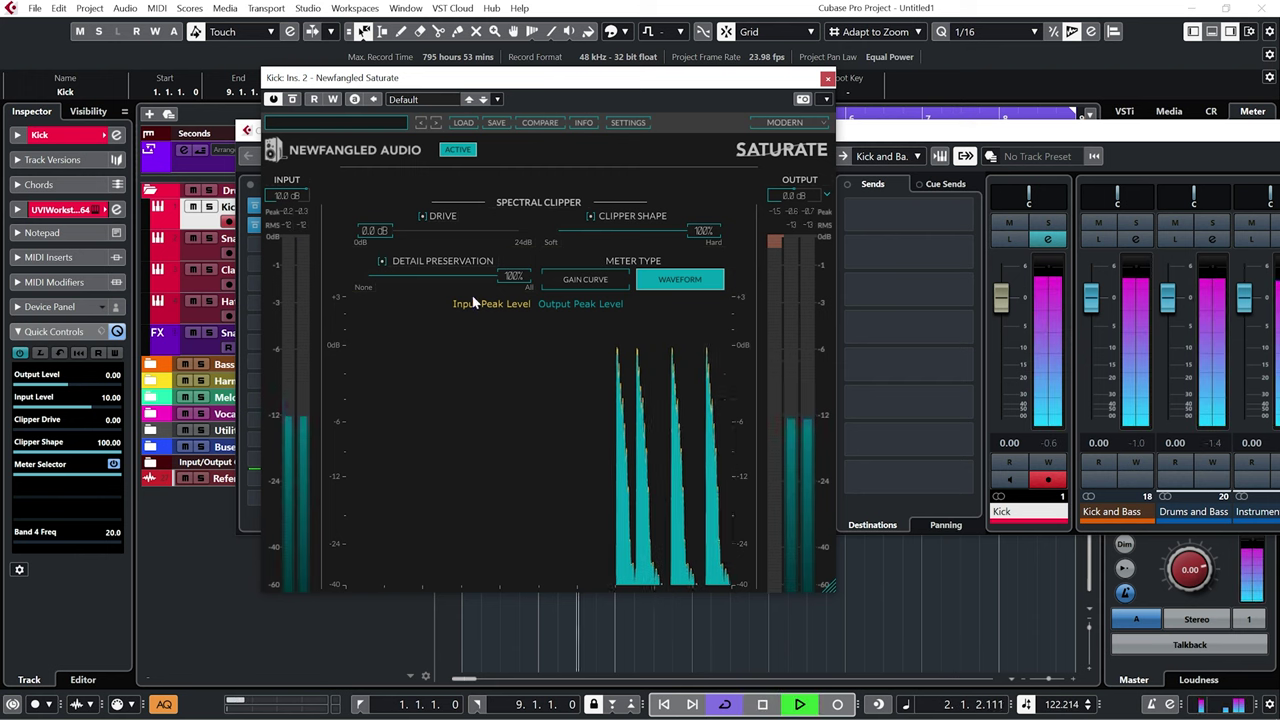
pyautogui.press('space')
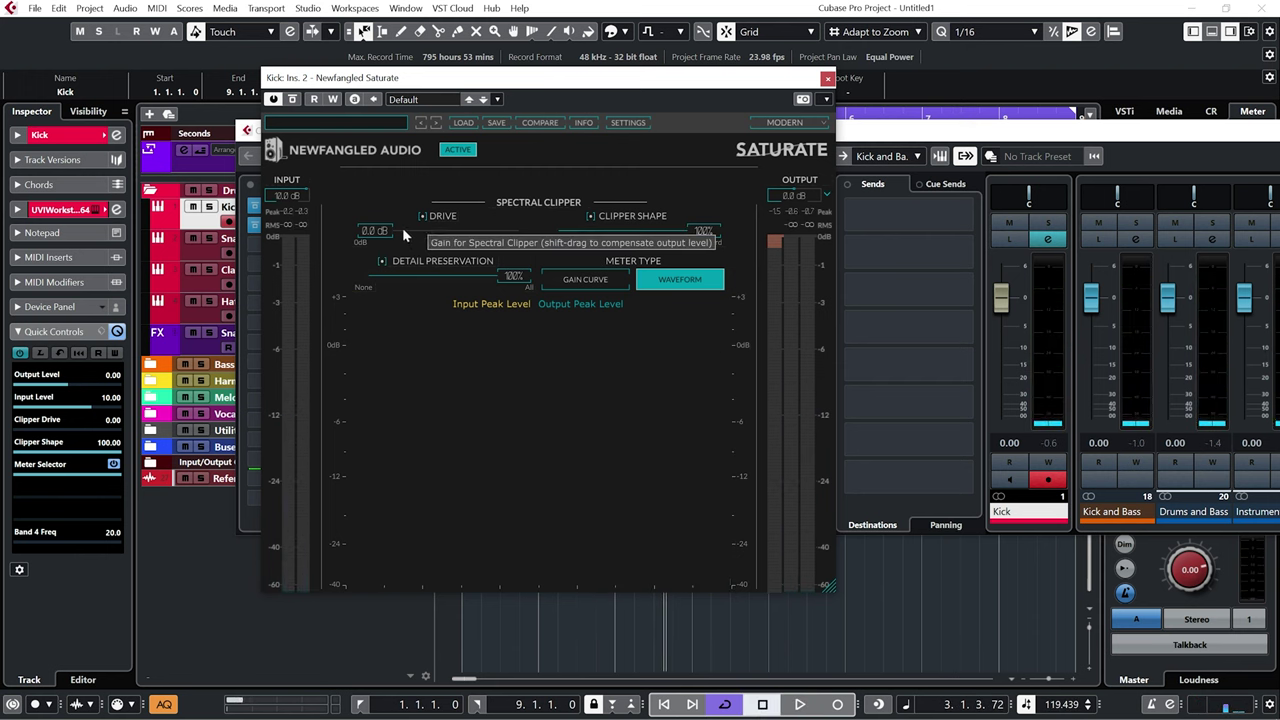
# Step: Raise the Kick Saturate Drive to 2.3 dB while playing the beat
pyautogui.press('space')
pyautogui.moveTo(403, 227); pyautogui.dragTo(373, 257)
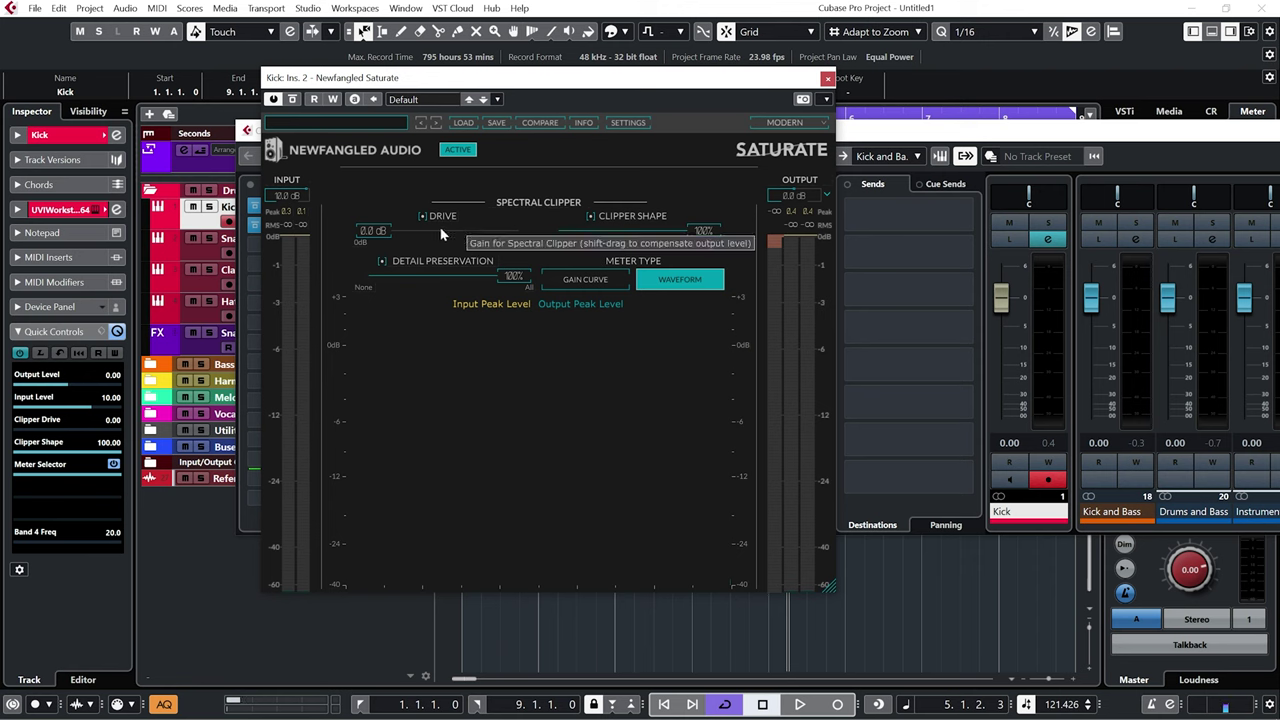
pyautogui.press('space')
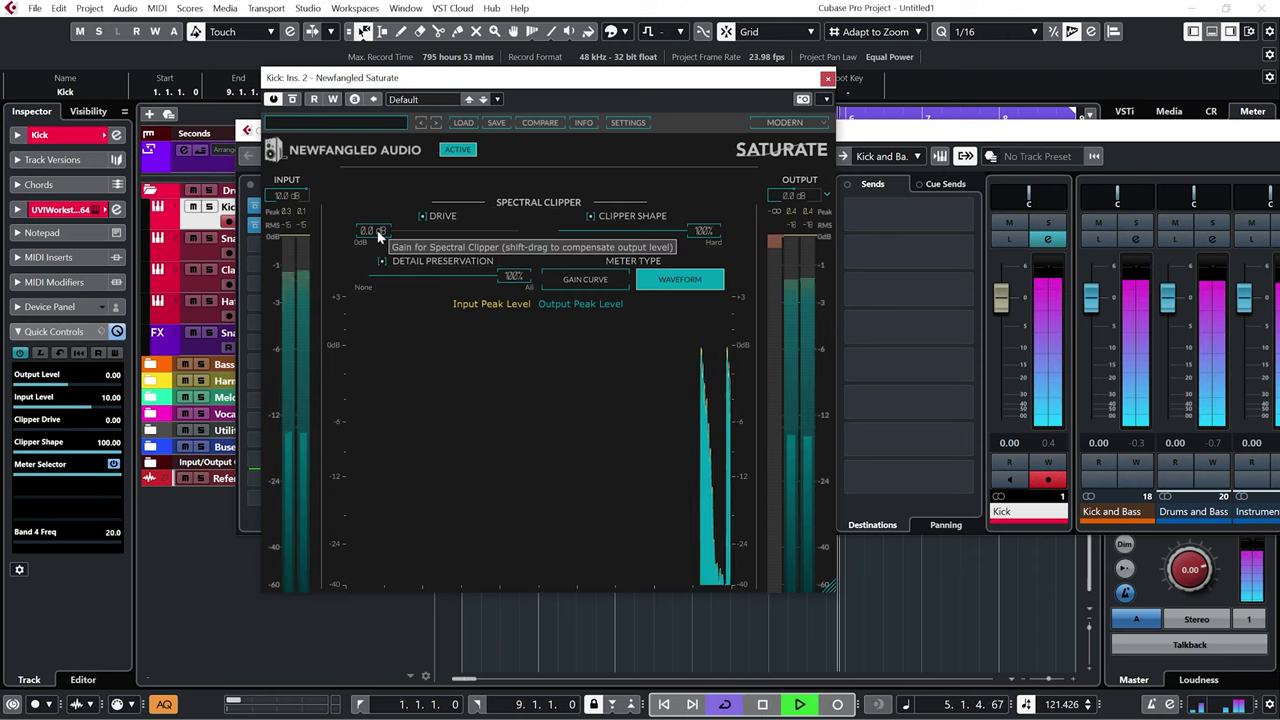
pyautogui.scroll(3, 424, 240)
pyautogui.moveTo(422, 240)
pyautogui.mouseDown()
pyautogui.moveTo(466, 241)
pyautogui.moveTo(434, 248)
pyautogui.mouseUp()
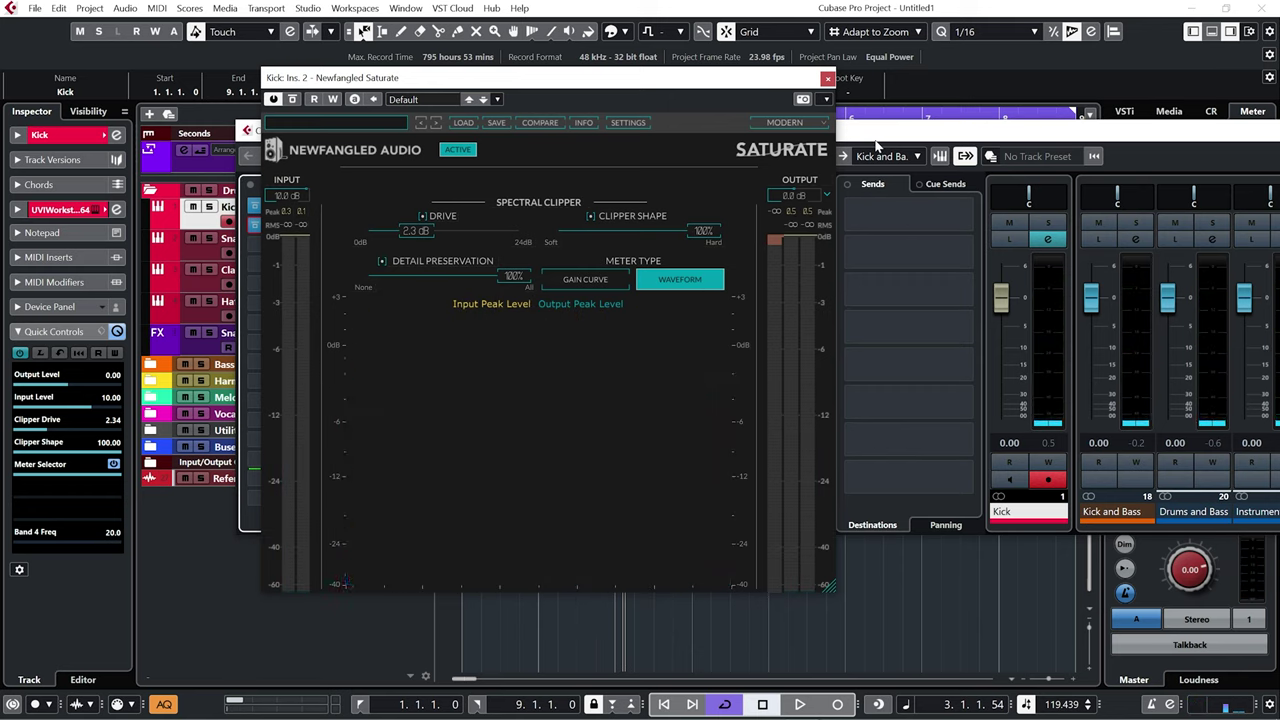
pyautogui.press('space')
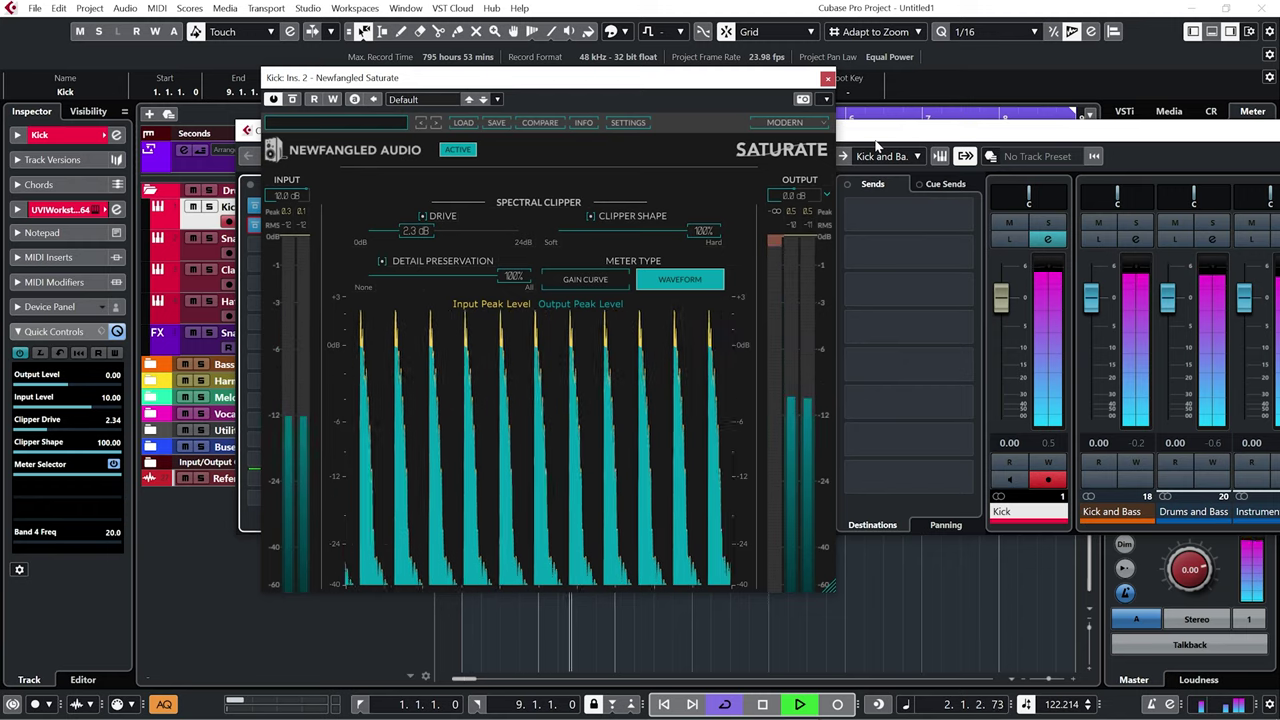
pyautogui.press('space')
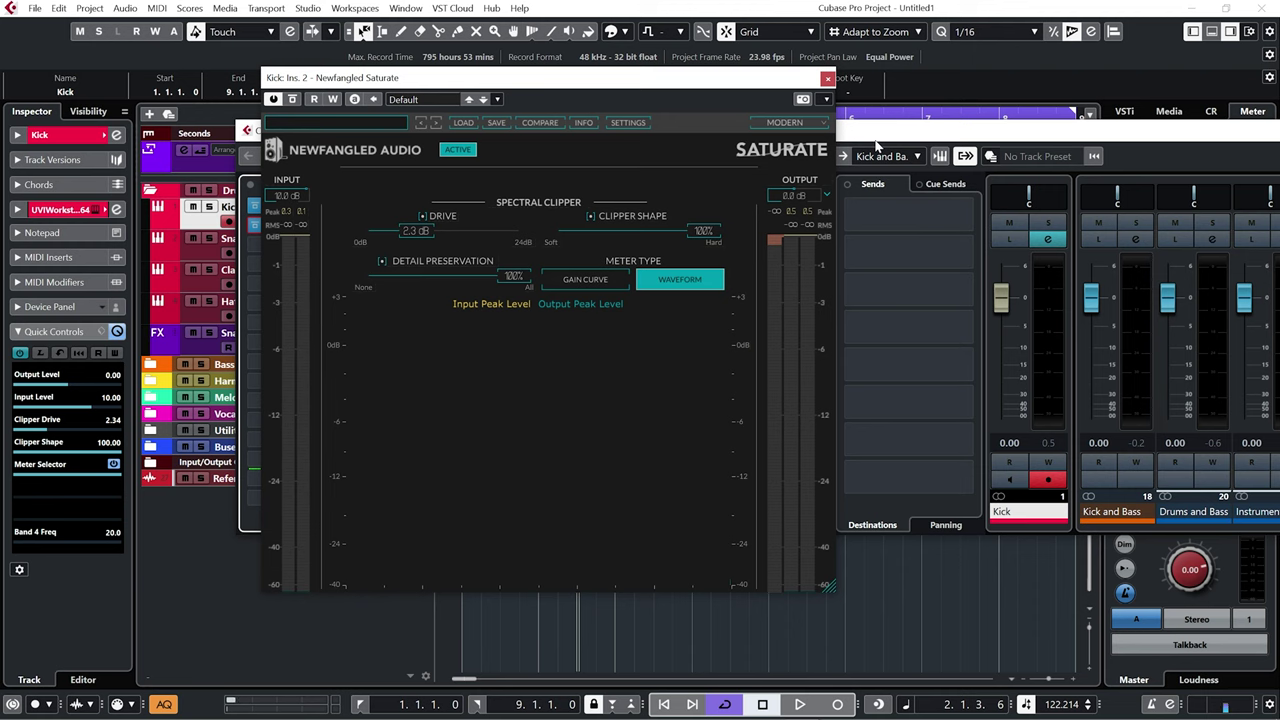
# Step: Open the Kick's UVI Workstation, keeping the Kit Kick - Electronica preset, and play the beat
pyautogui.click(827, 79)
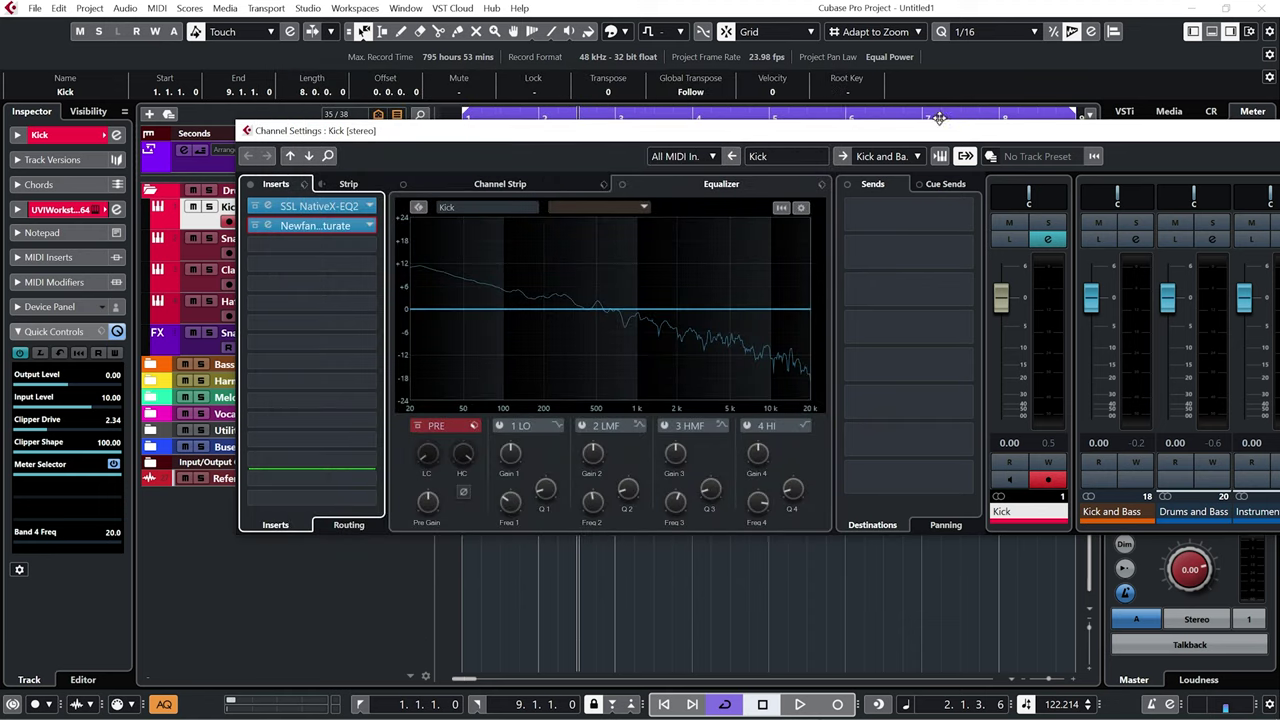
pyautogui.moveTo(967, 133); pyautogui.dragTo(815, 143)
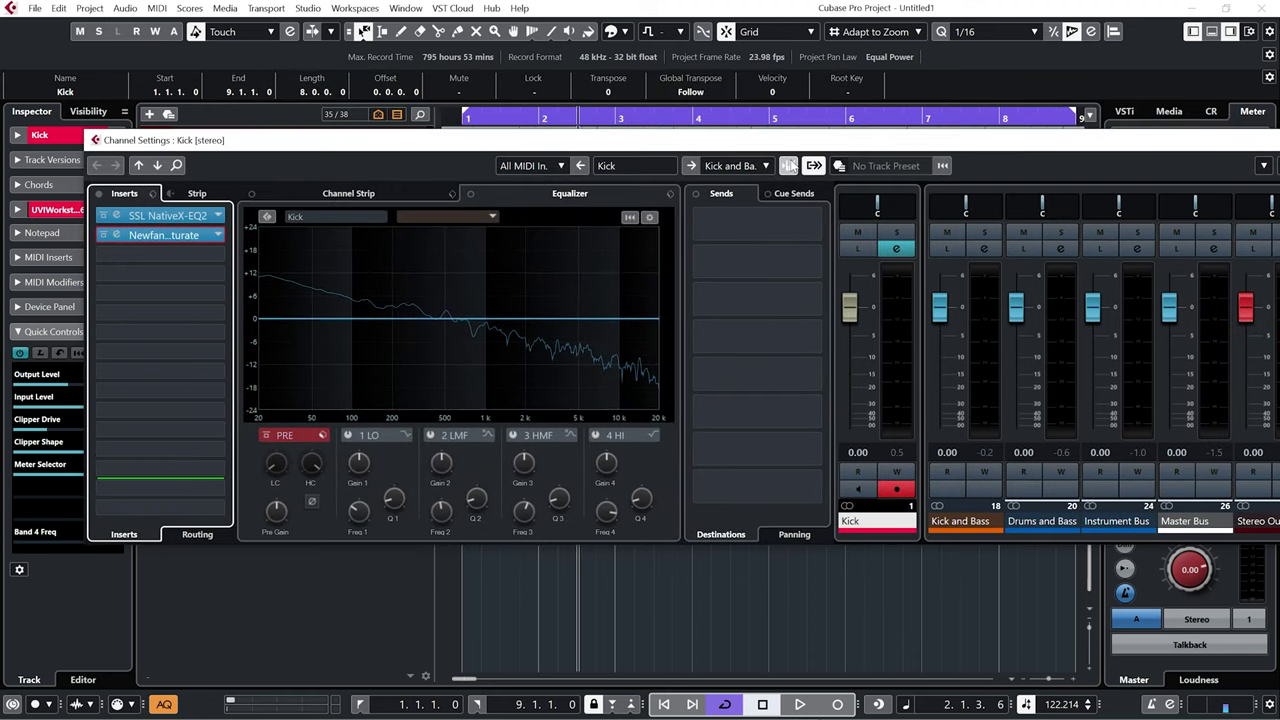
pyautogui.click(789, 166)
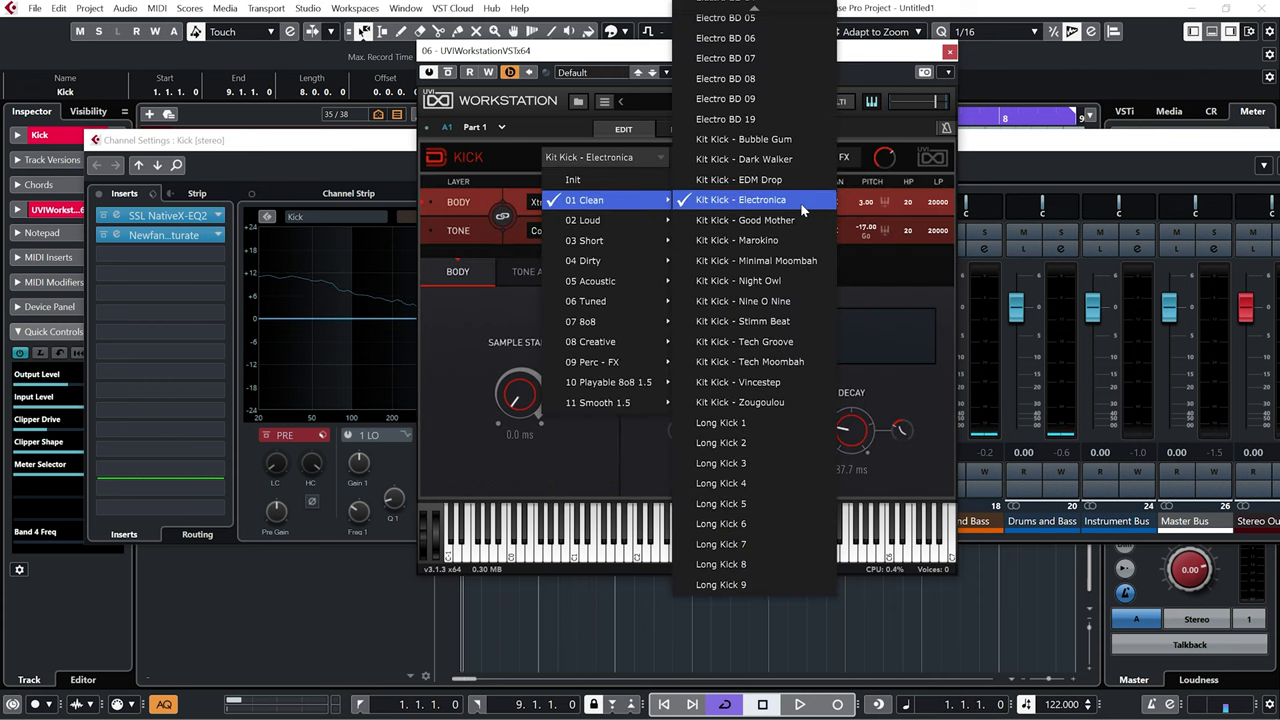
pyautogui.click(915, 398)
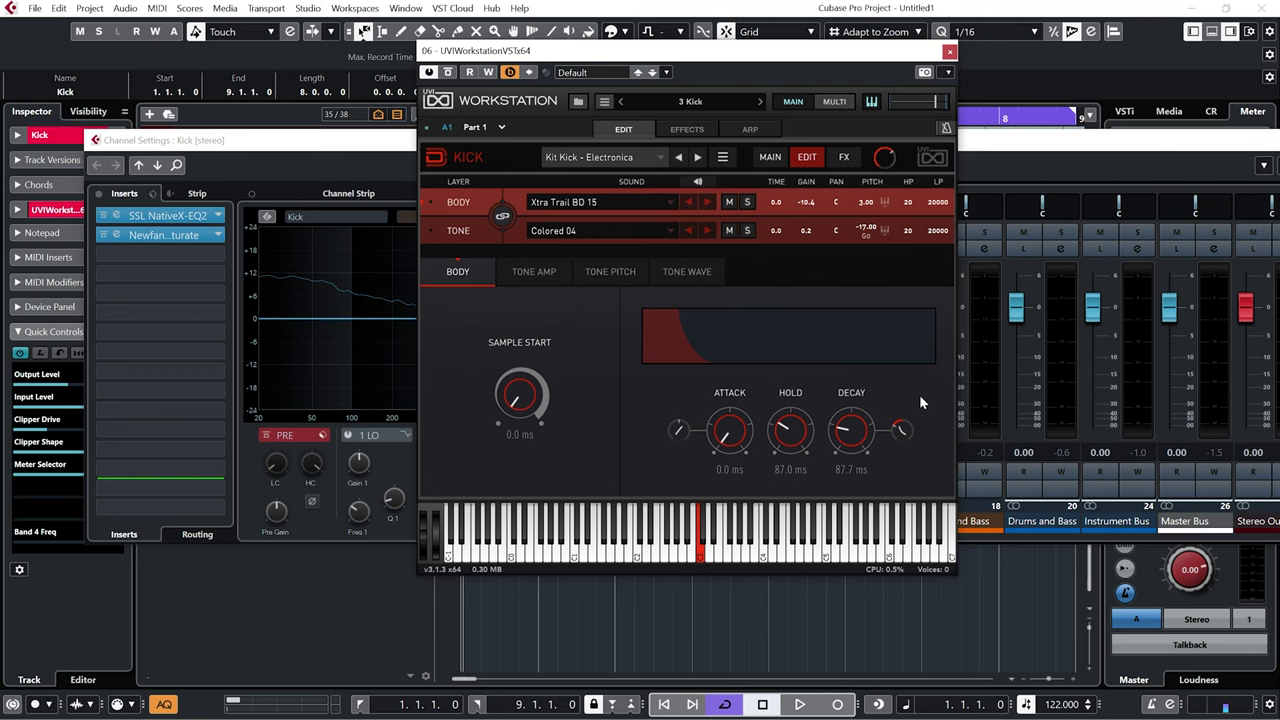
pyautogui.press('space')
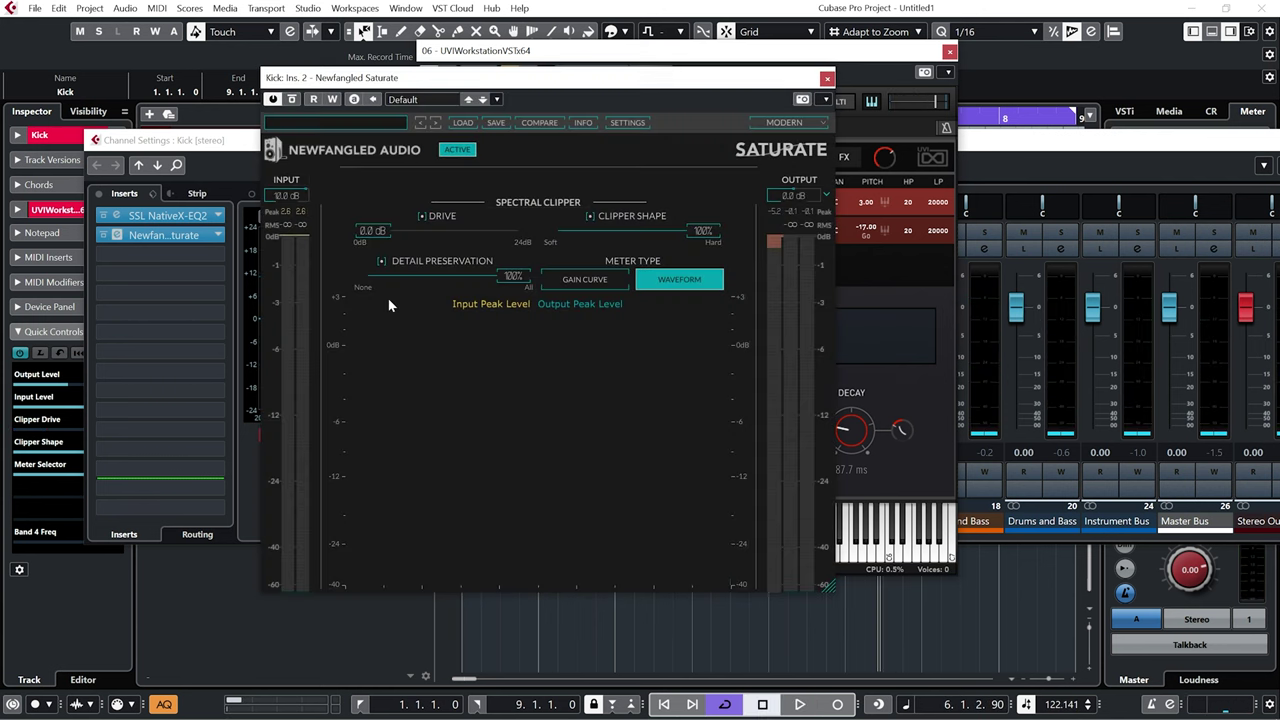
# Step: Reopen the Kick Saturate, reset Input to 0.0 dB, and play to compare levels
pyautogui.press('space')
pyautogui.click(116, 234)
pyautogui.click(289, 196)
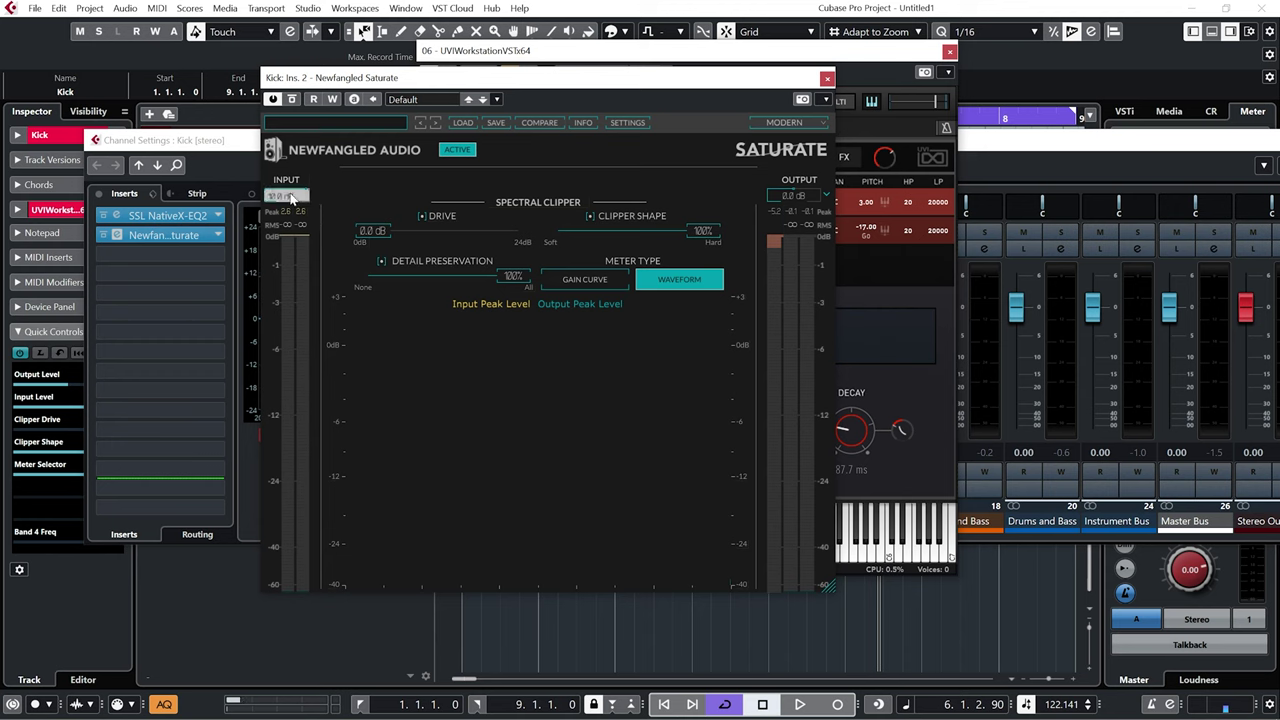
pyautogui.press('Return')
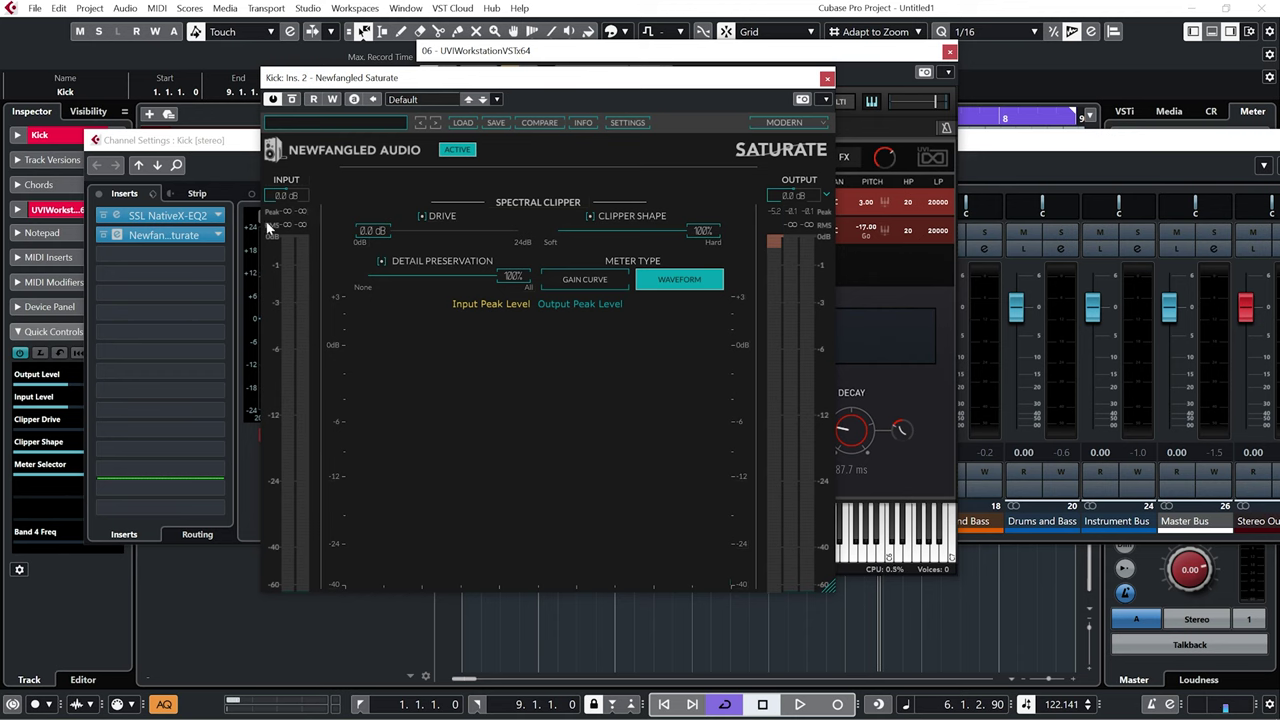
pyautogui.press('space')
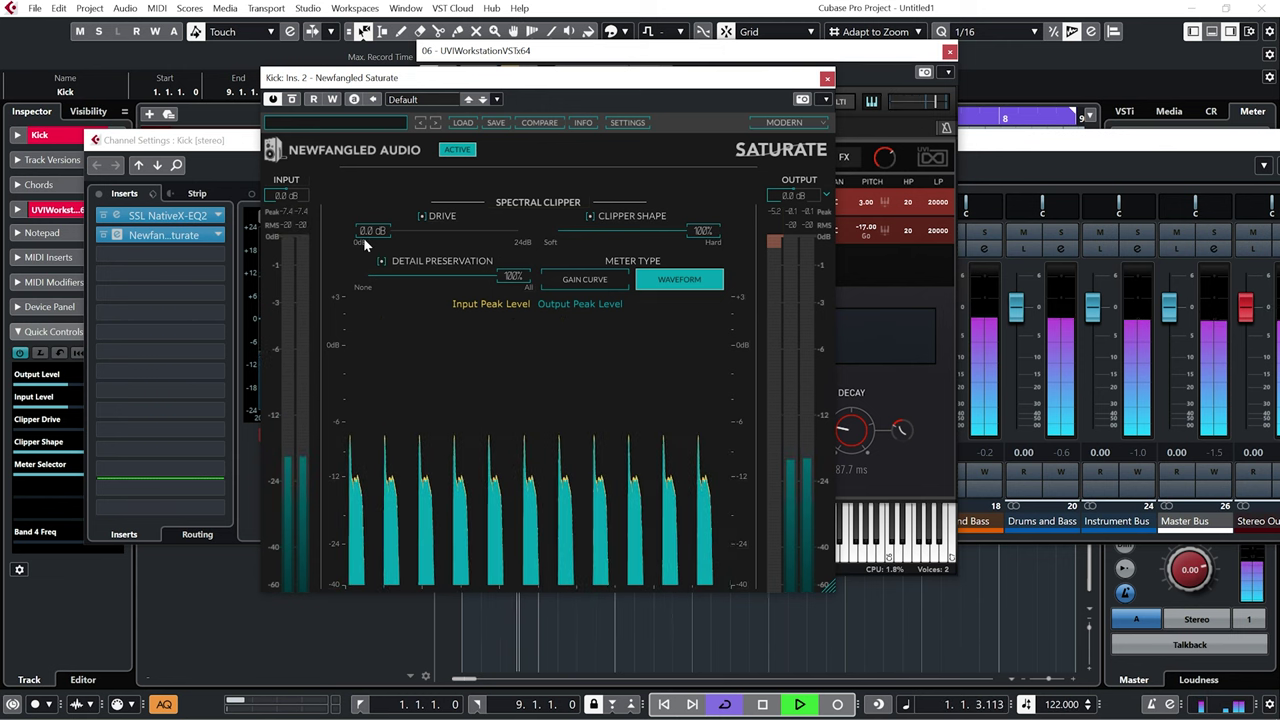
pyautogui.press('space')
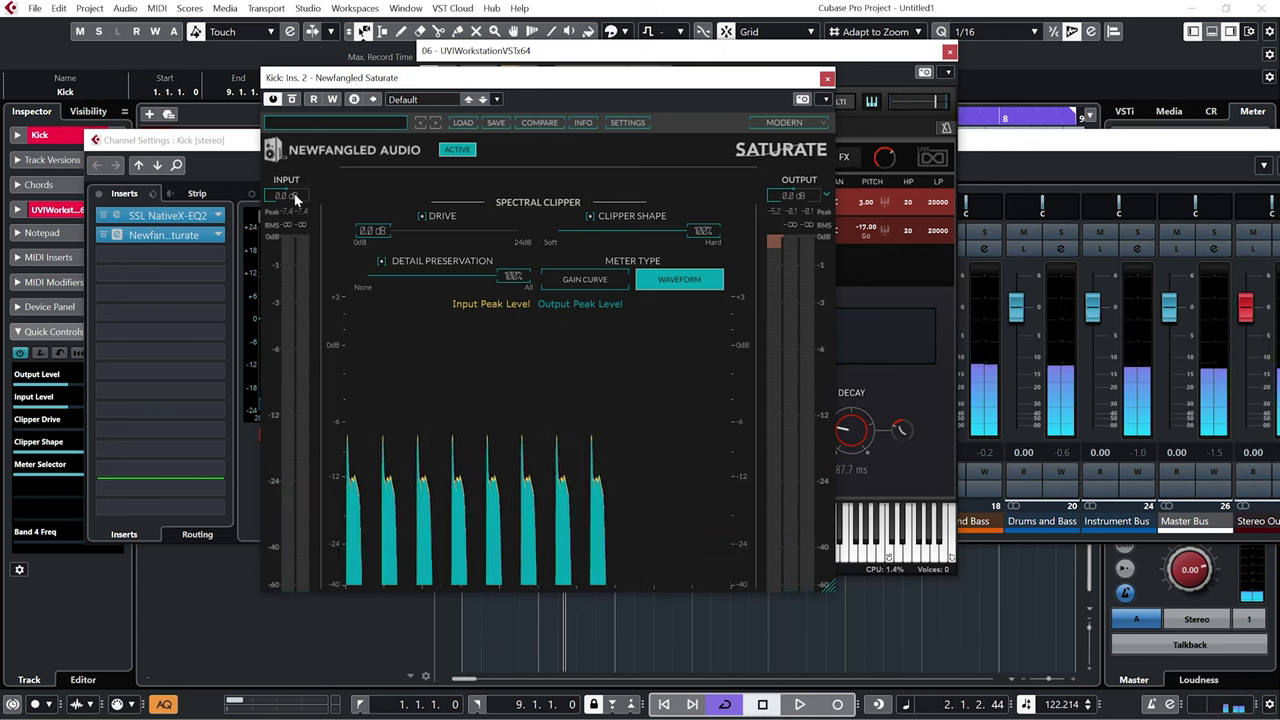
# Step: Set Saturate Input to 7.4 dB and raise Drive while playing the kick
pyautogui.doubleClick(290, 195)
pyautogui.write('1')
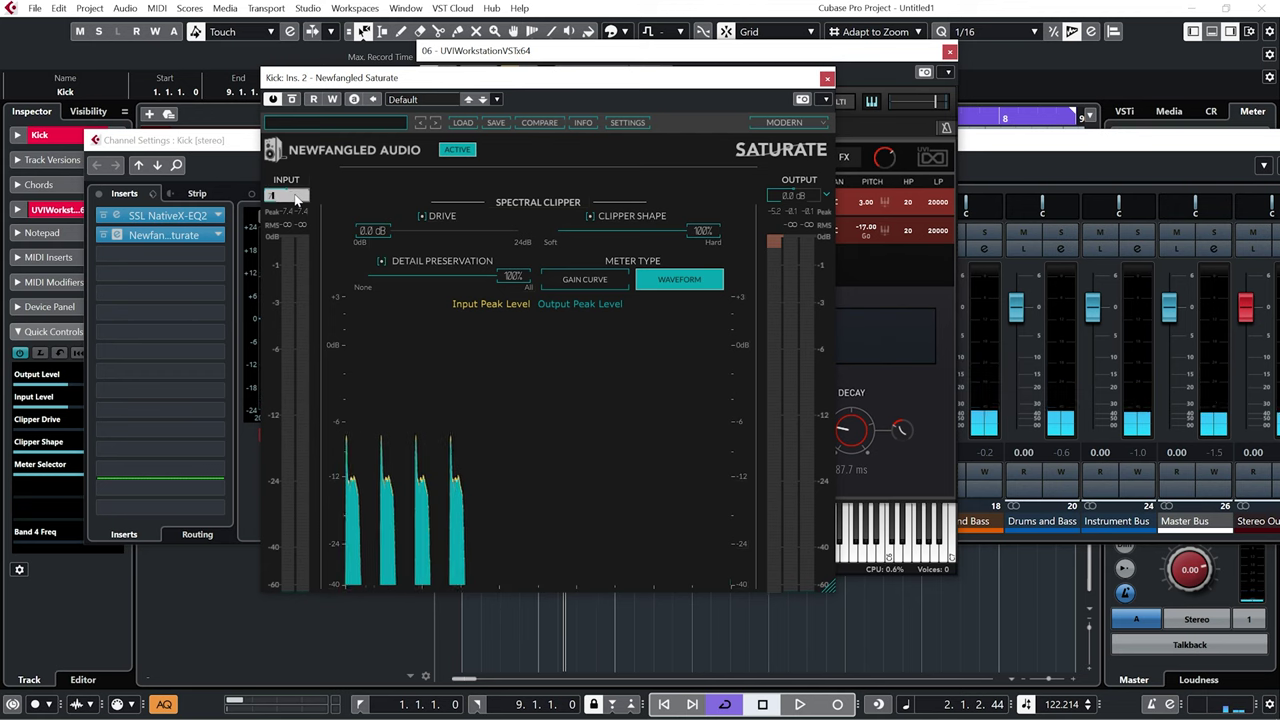
pyautogui.write('7.4')
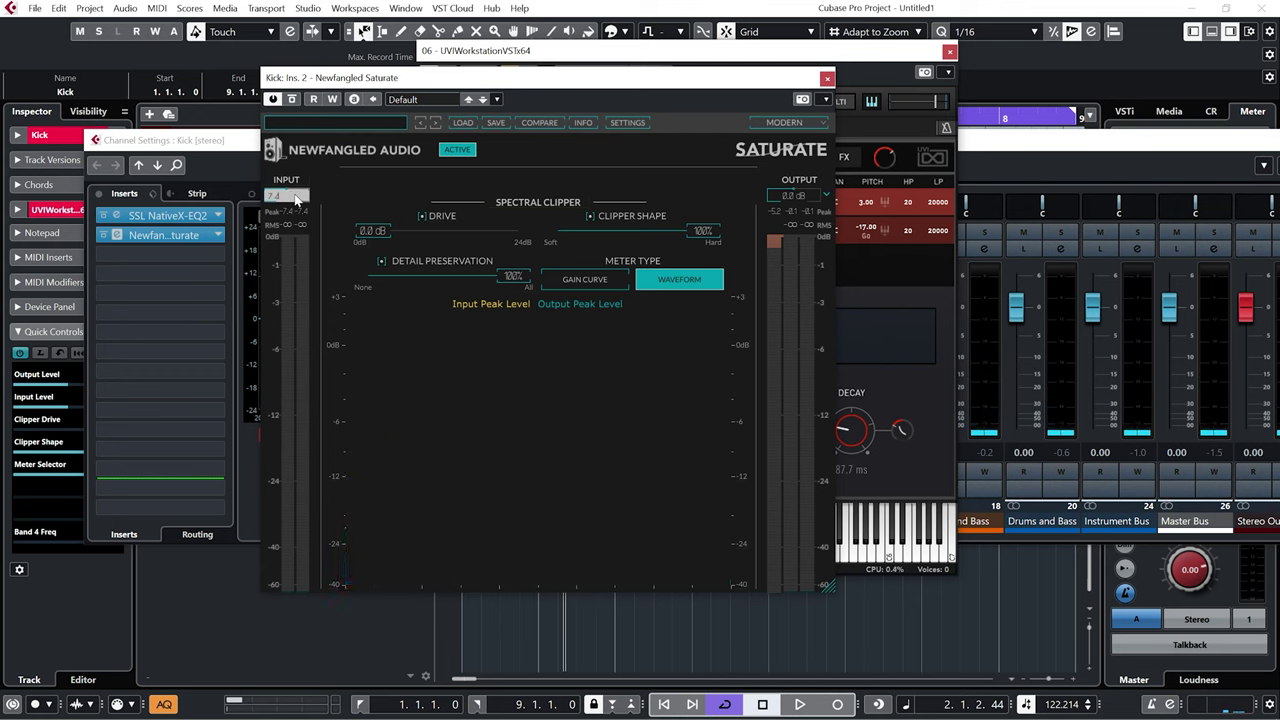
pyautogui.press('Return')
pyautogui.press('space')
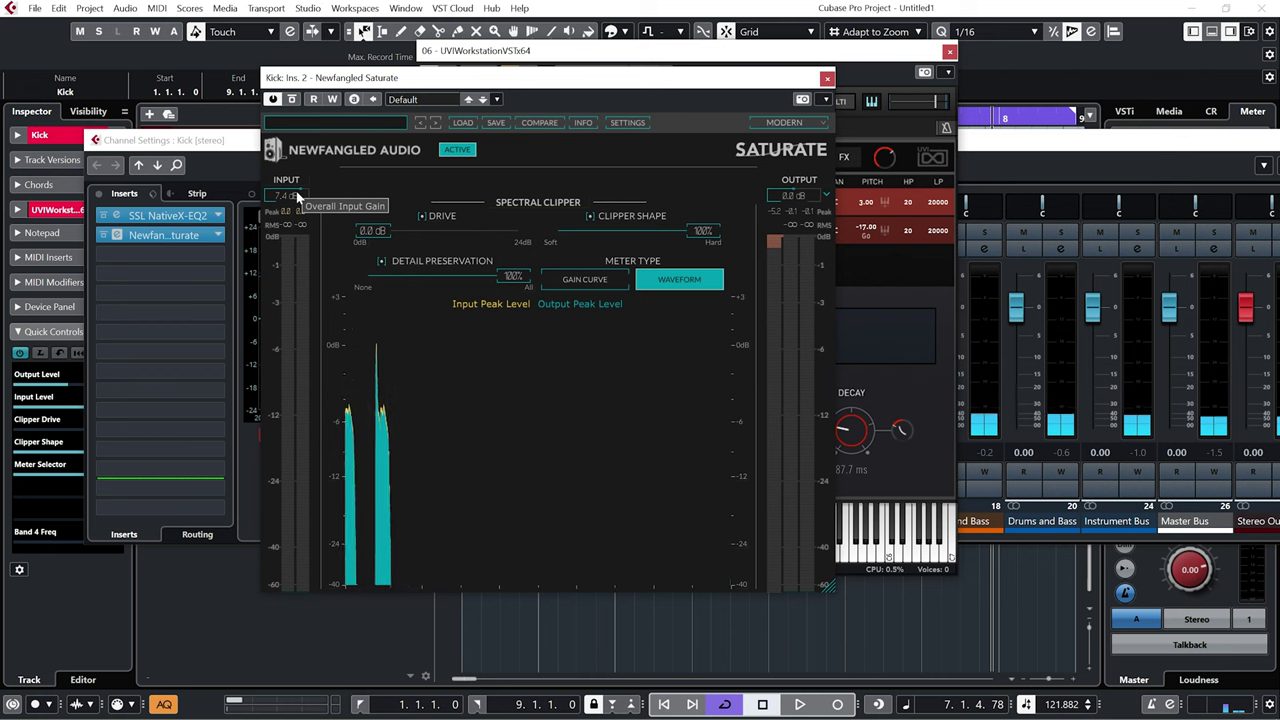
pyautogui.press('space')
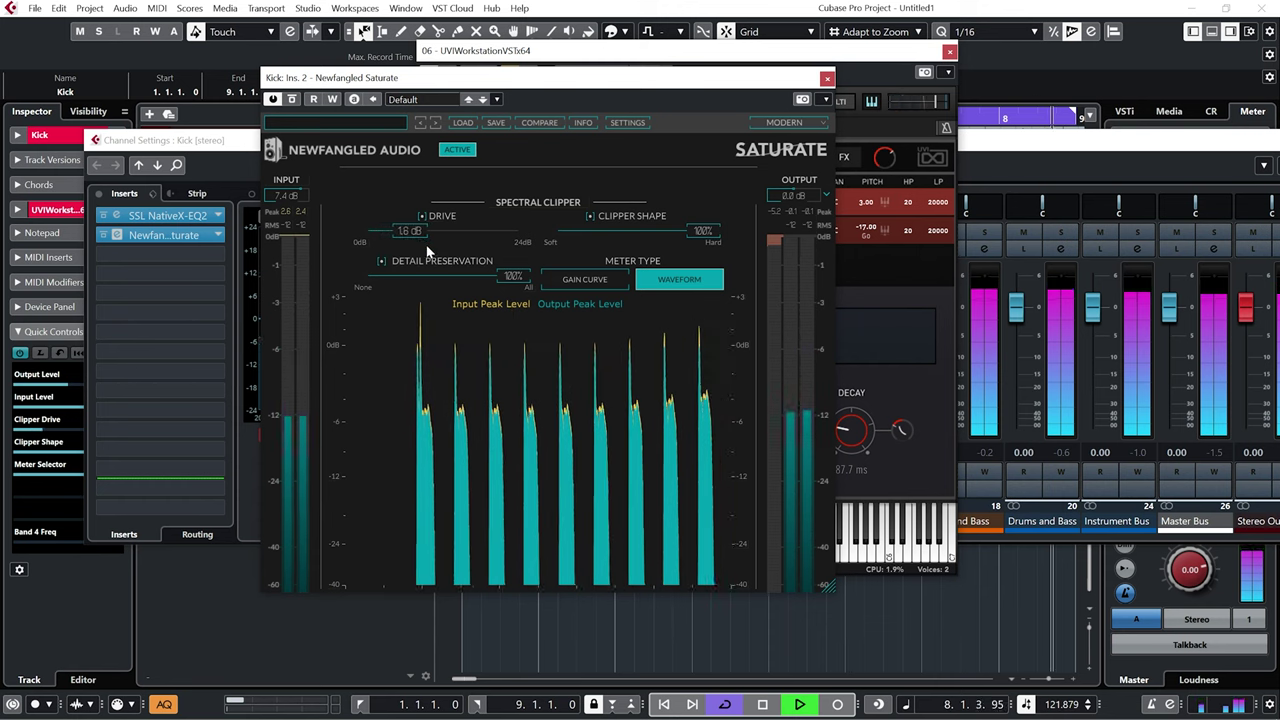
pyautogui.moveTo(415, 238); pyautogui.dragTo(450, 261)
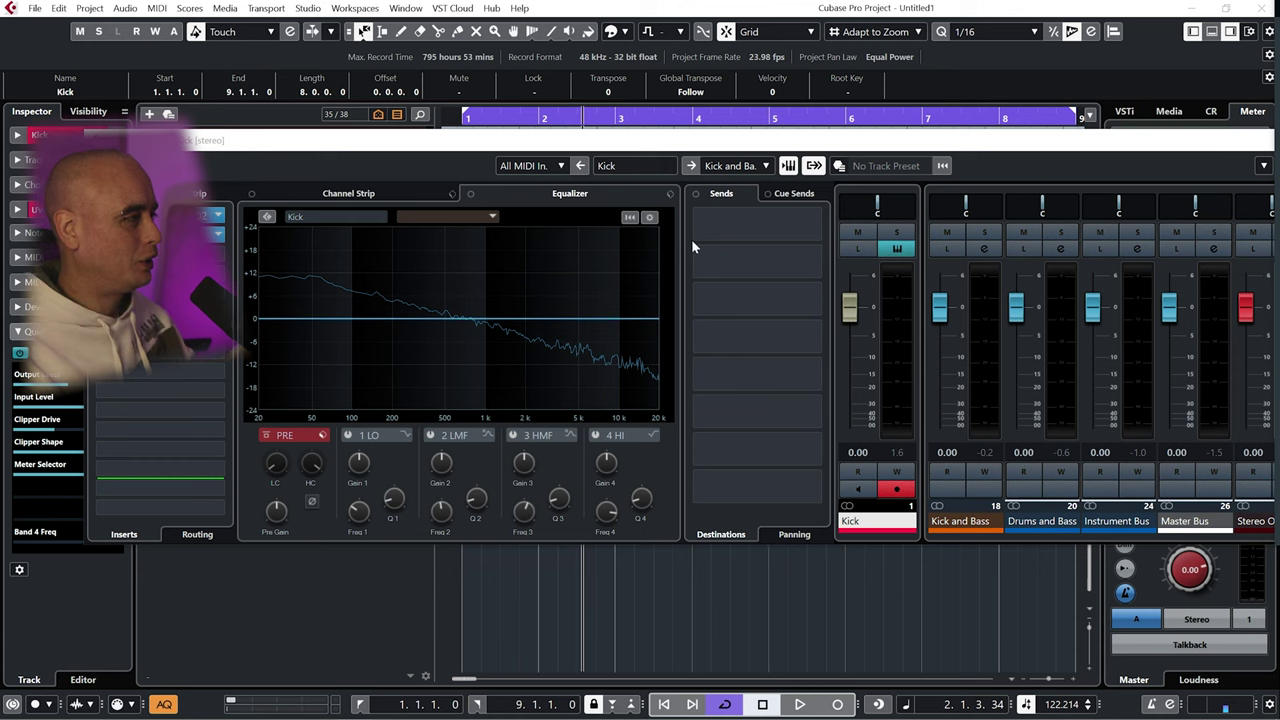
pyautogui.press('e')
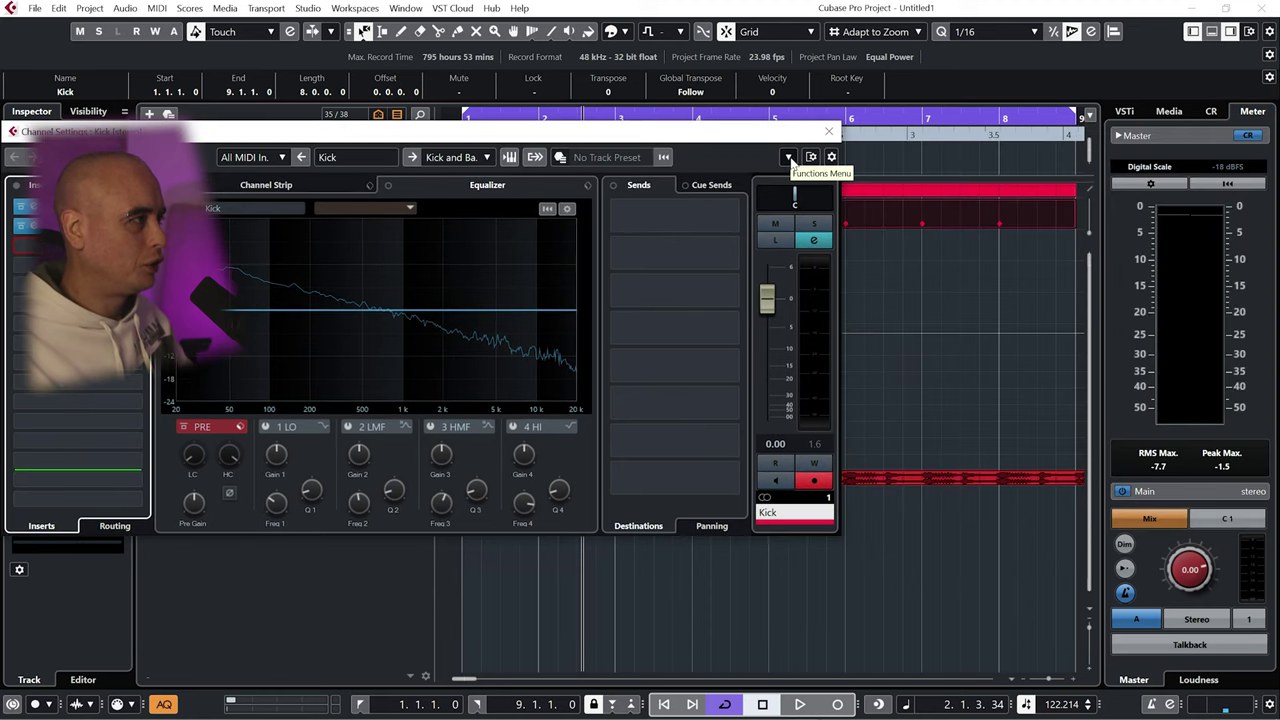
pyautogui.click(536, 158)
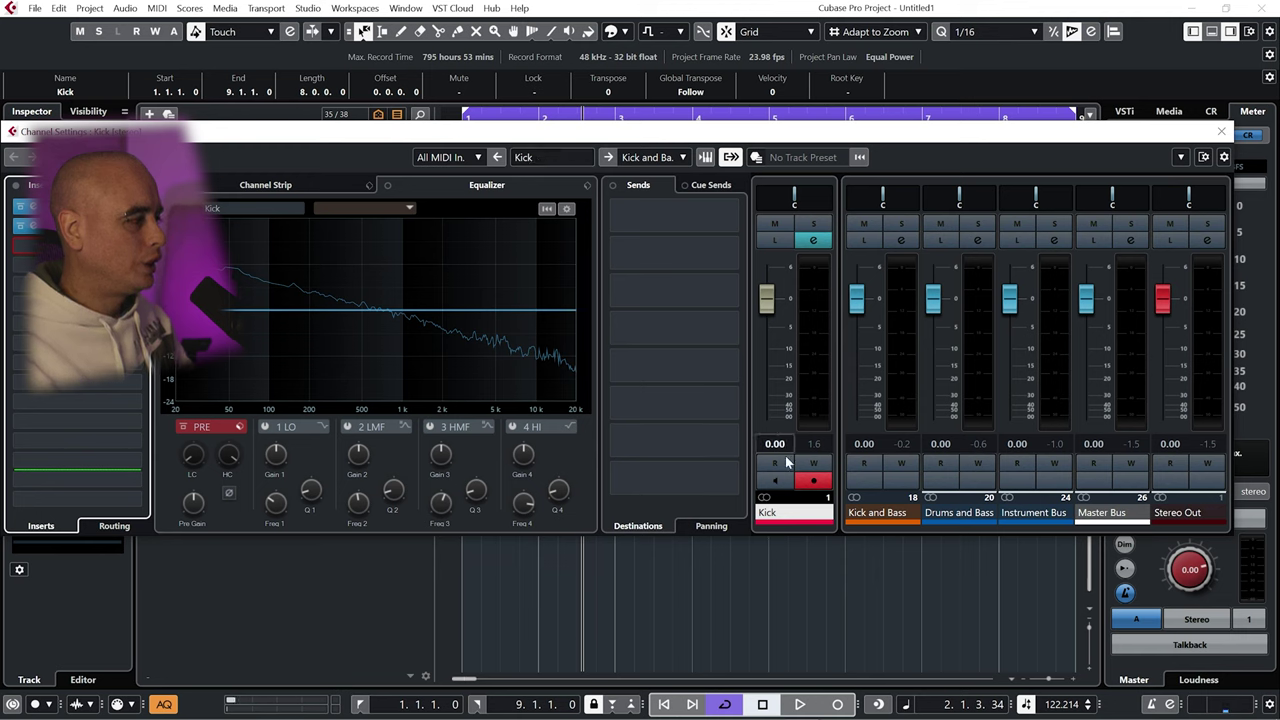
pyautogui.click(899, 243)
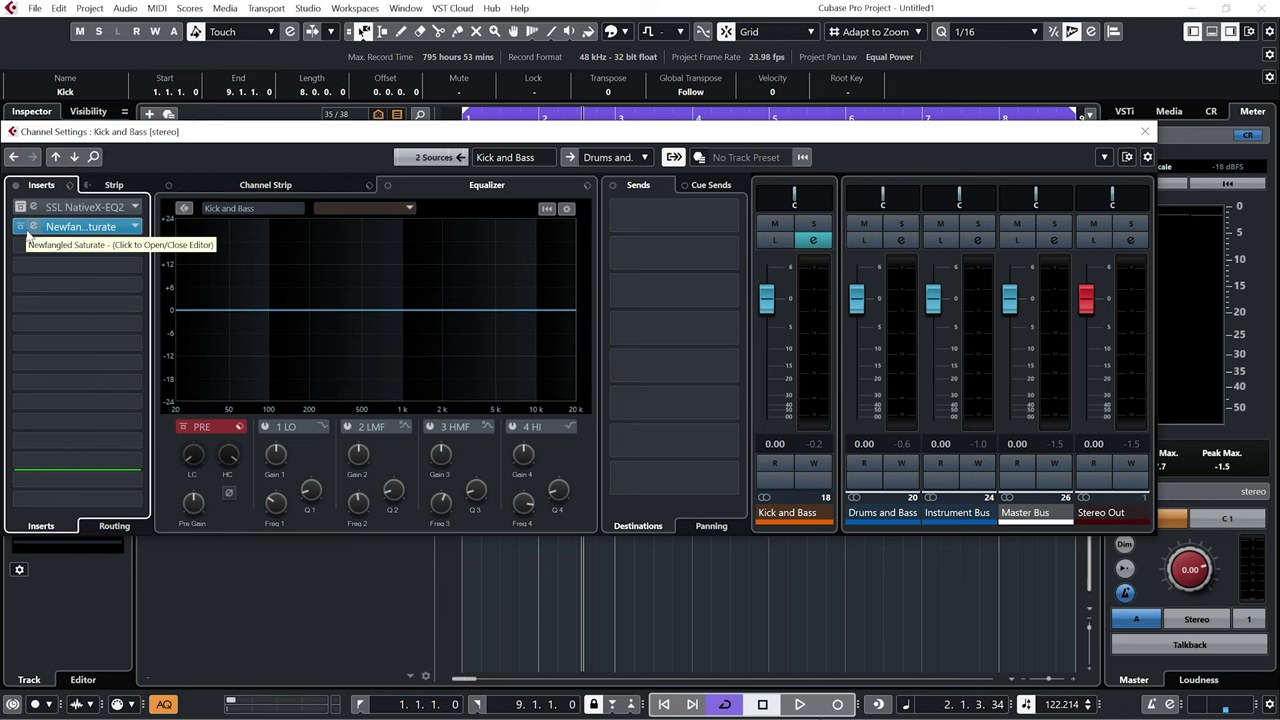
pyautogui.click(35, 229)
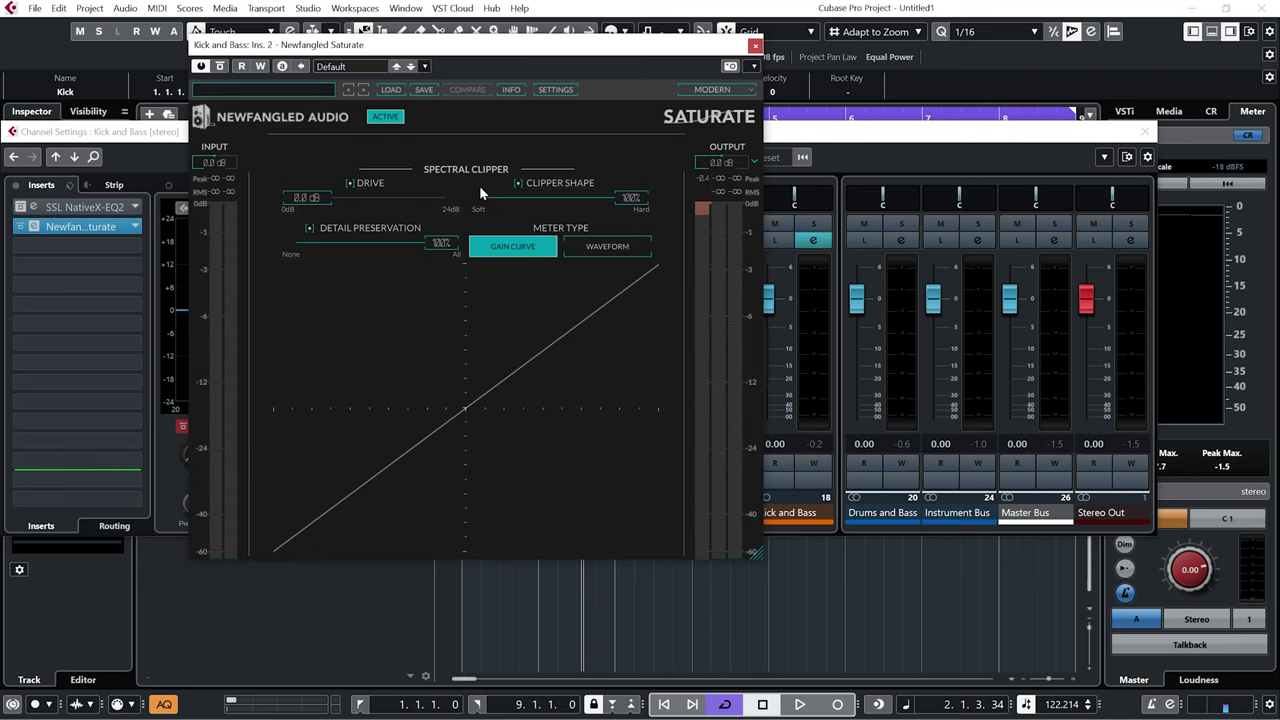
pyautogui.click(756, 47)
# Step: Check the Drums and Bass Saturate, then the Instrument and Master Bus inserts, and close
pyautogui.click(900, 241)
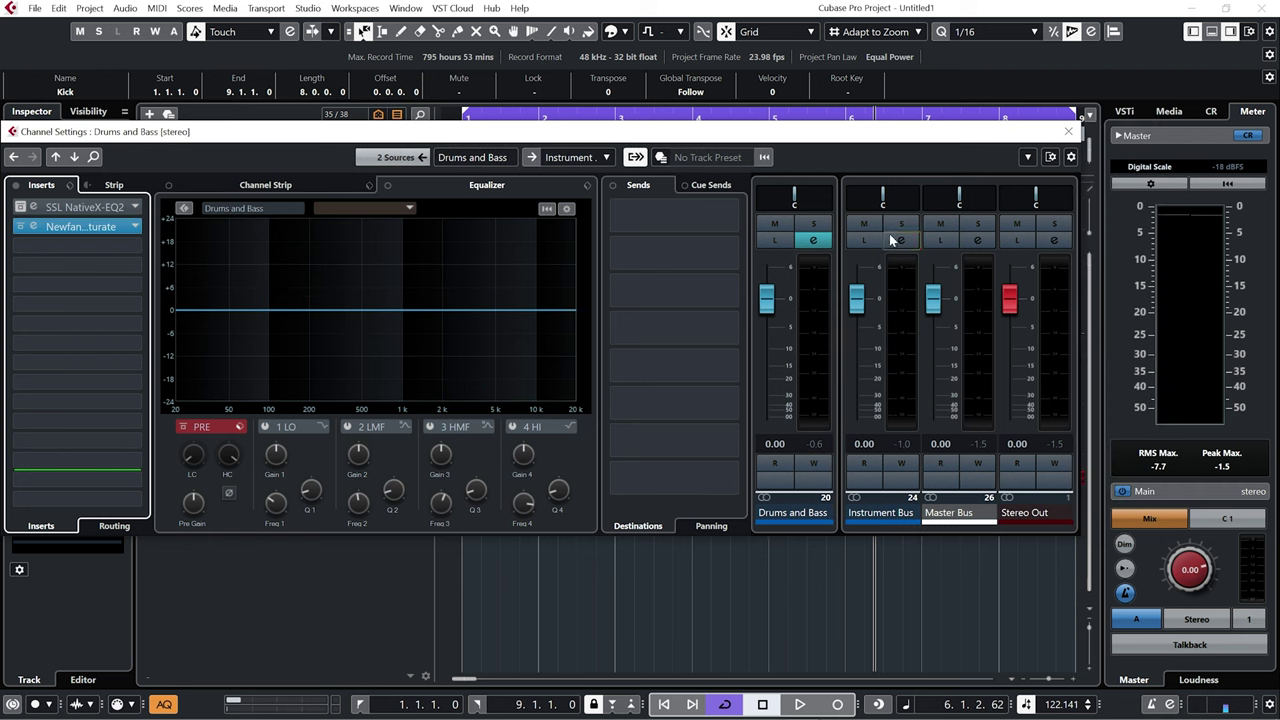
pyautogui.click(36, 229)
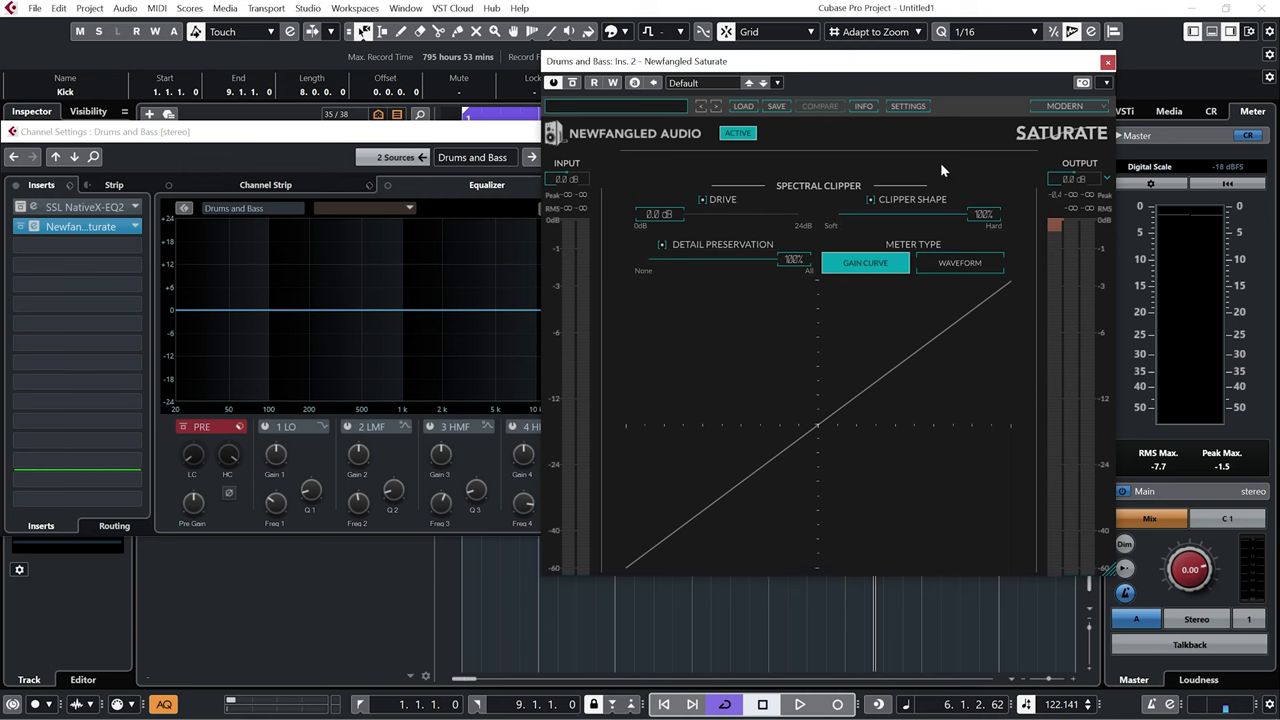
pyautogui.click(1107, 62)
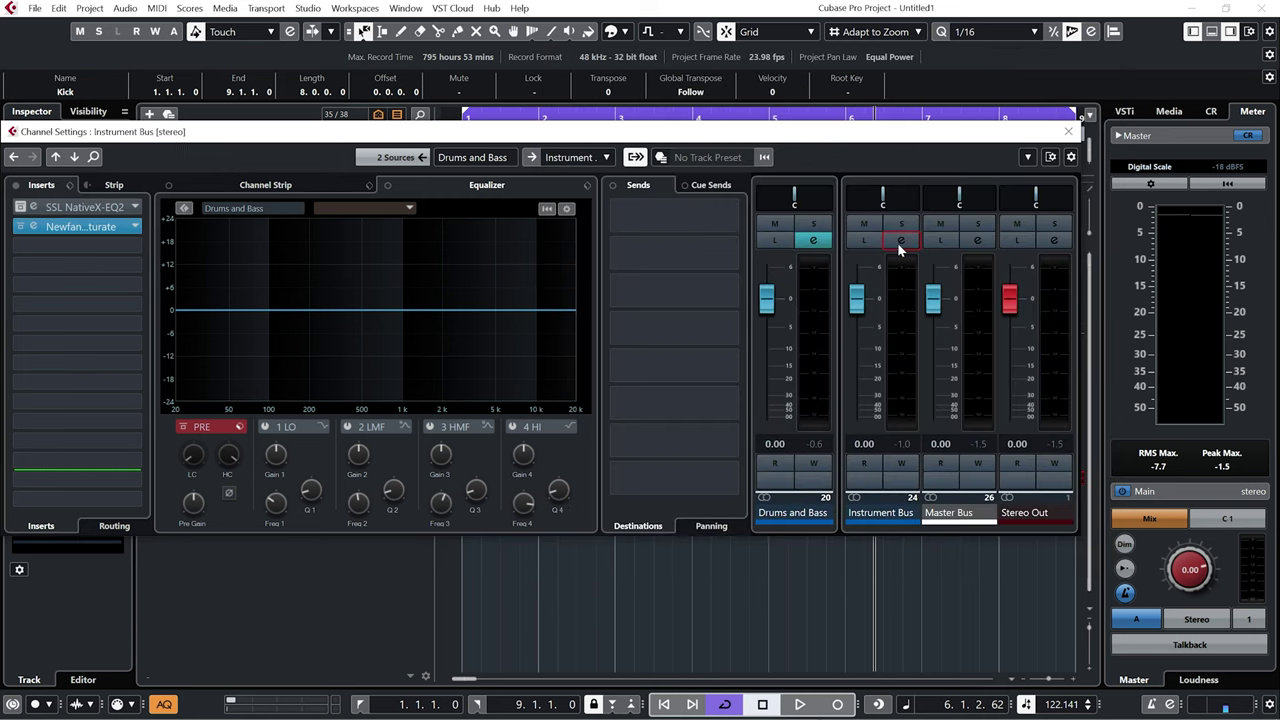
pyautogui.click(900, 243)
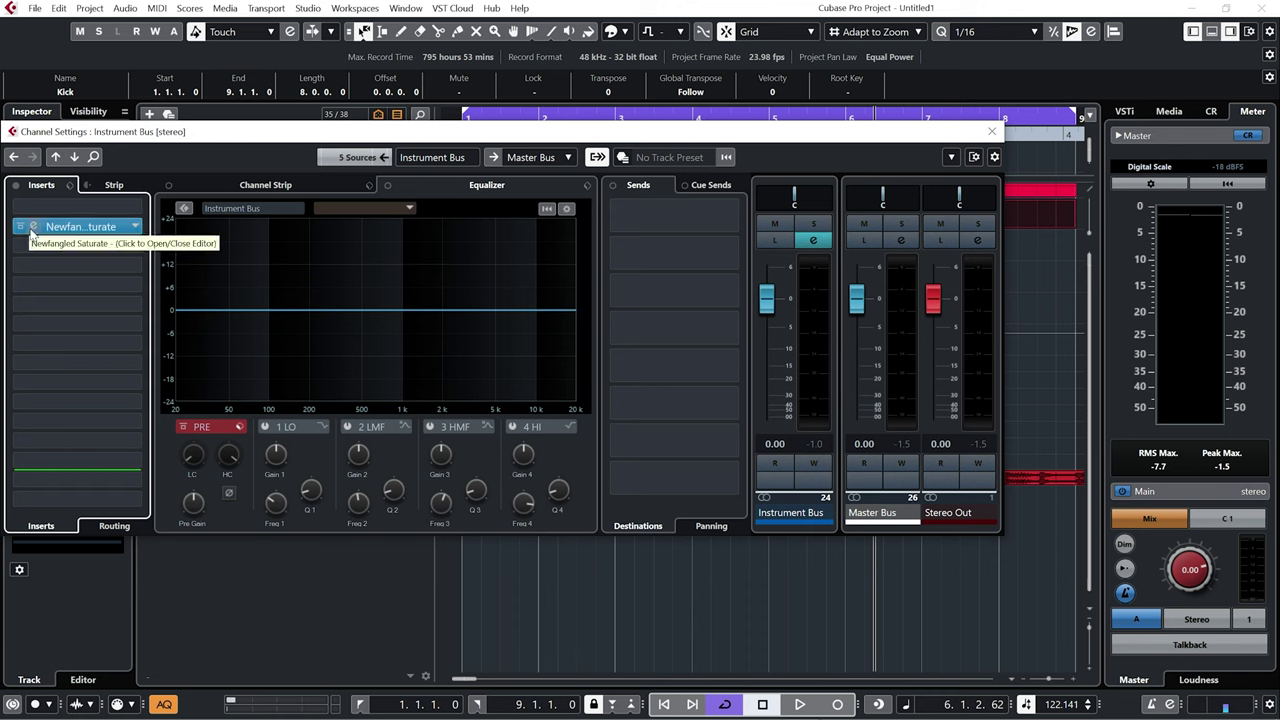
pyautogui.click(900, 240)
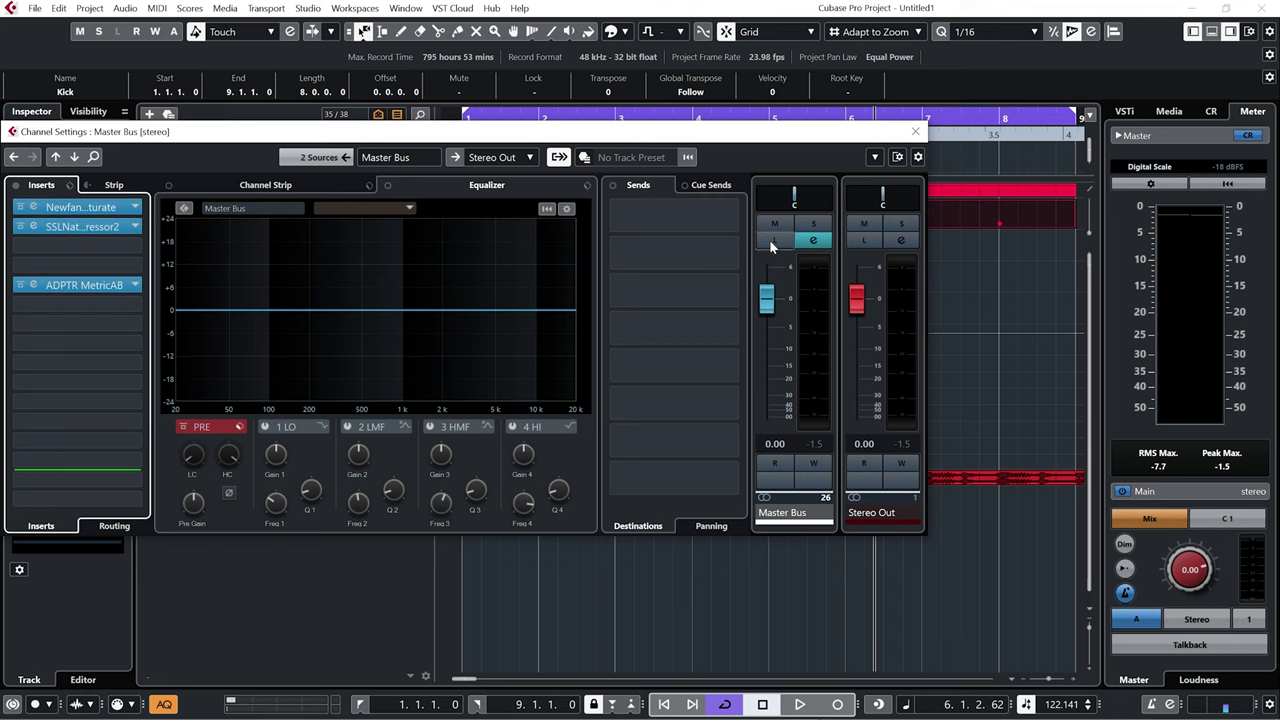
pyautogui.click(915, 131)
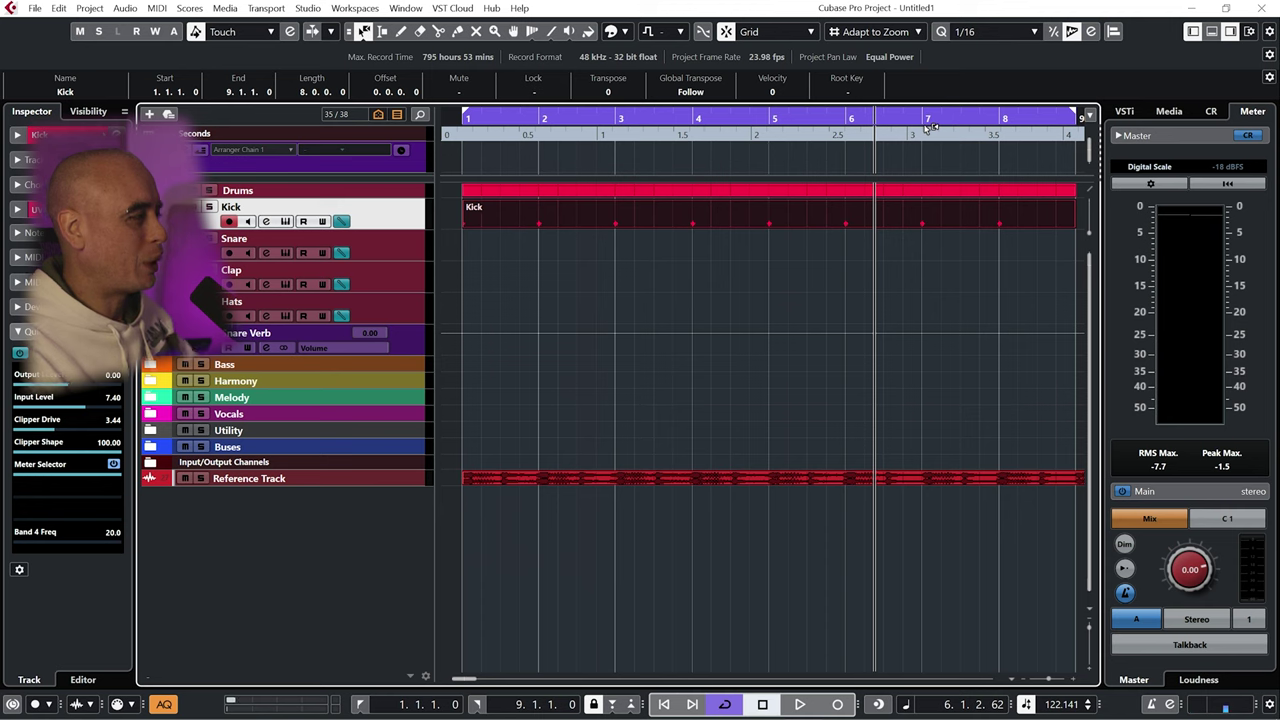
# Step: Draw an eight-bar part on the Snare track and open it in the drum editor
pyautogui.rightClick(525, 303)
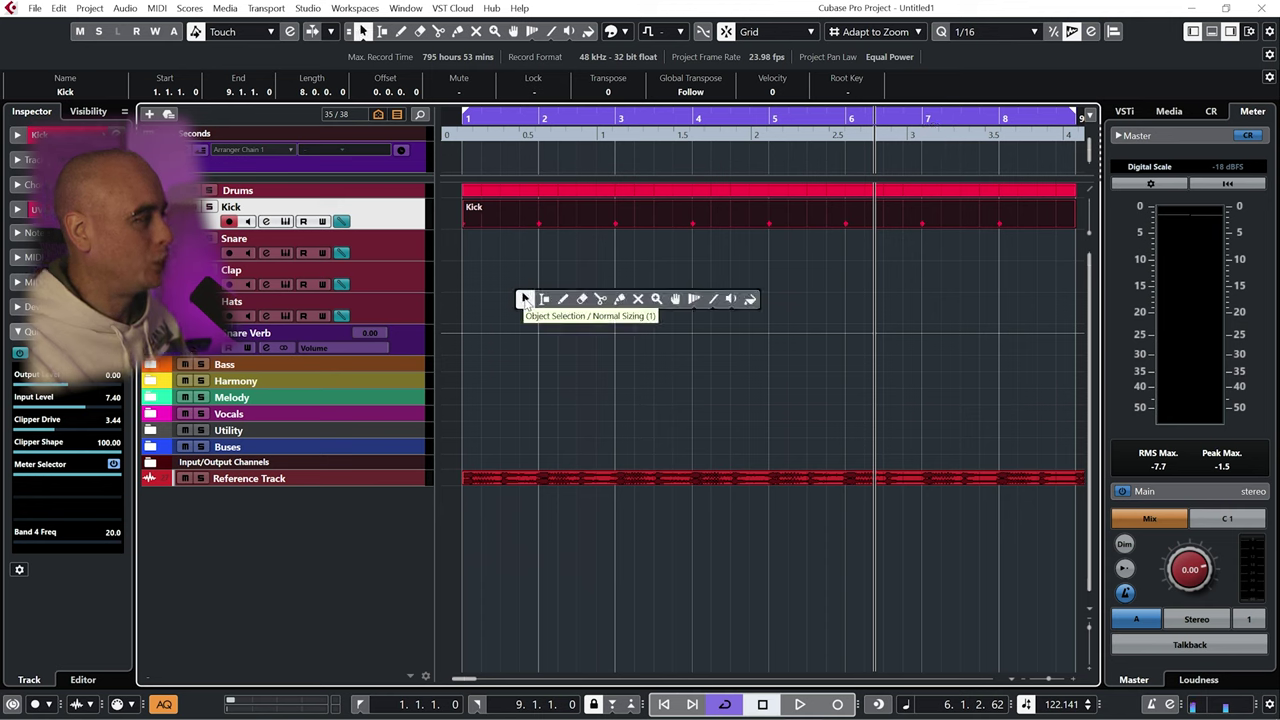
pyautogui.click(564, 302)
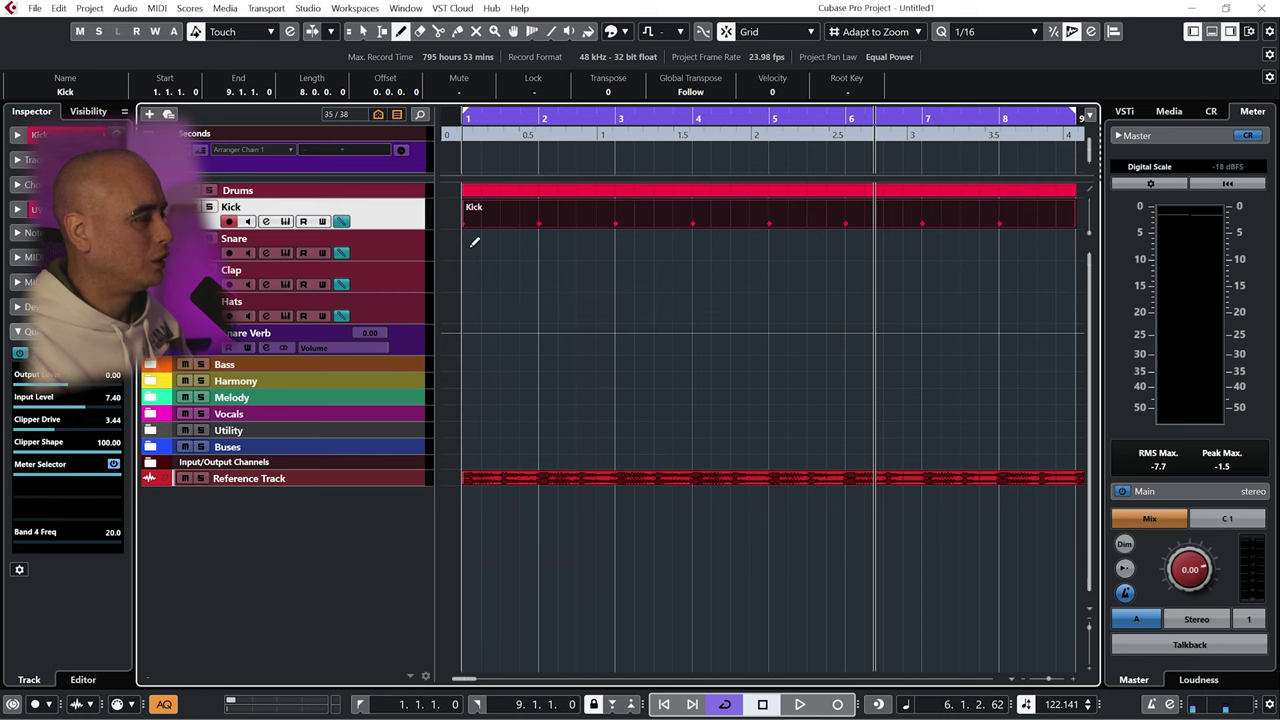
pyautogui.moveTo(474, 243); pyautogui.dragTo(1075, 259)
pyautogui.rightClick(742, 264)
pyautogui.click(747, 272)
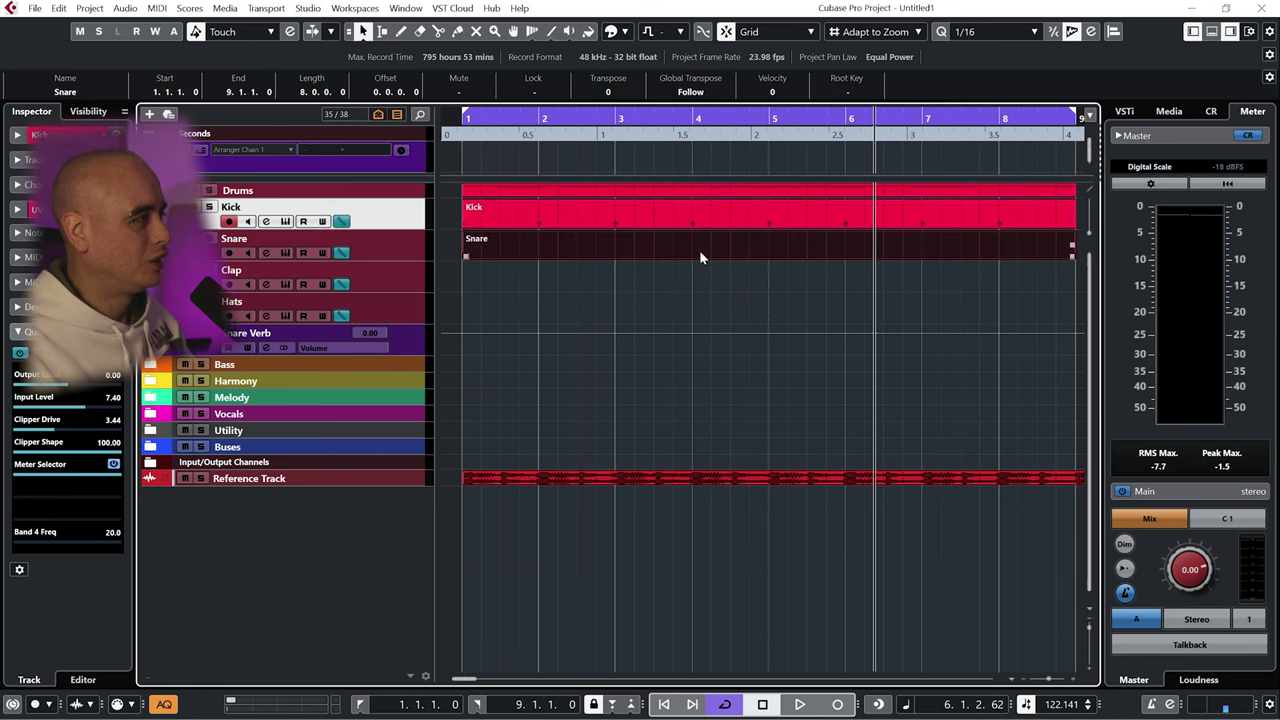
pyautogui.doubleClick(700, 254)
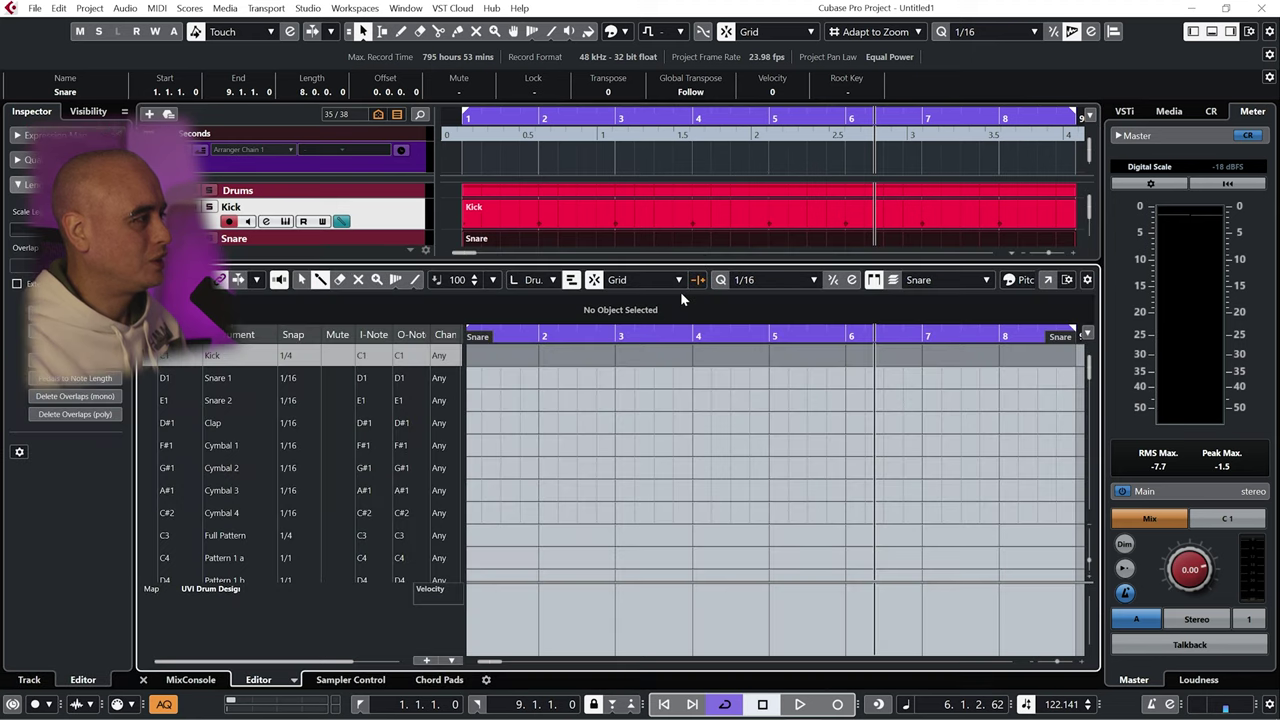
# Step: Add Full Pattern (C3) hits on bars 2, 4, 6 and 8
pyautogui.click(560, 535)
pyautogui.click(710, 535)
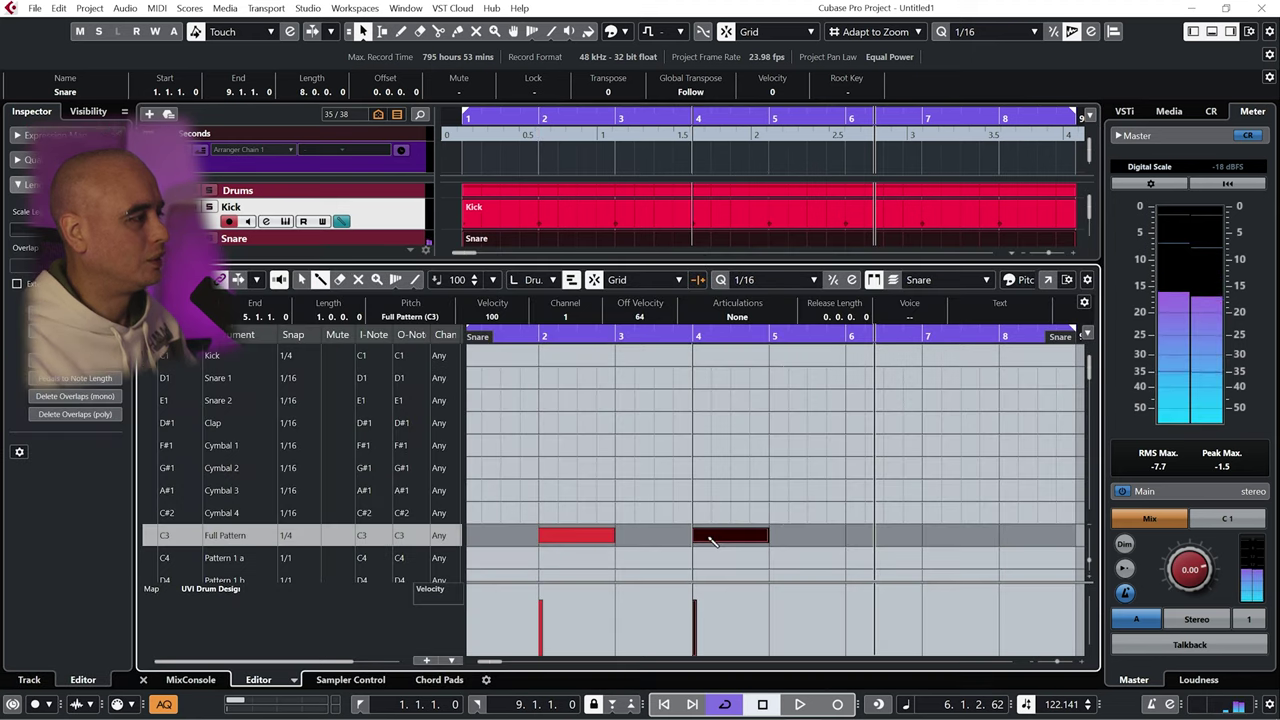
pyautogui.click(865, 537)
pyautogui.click(1028, 540)
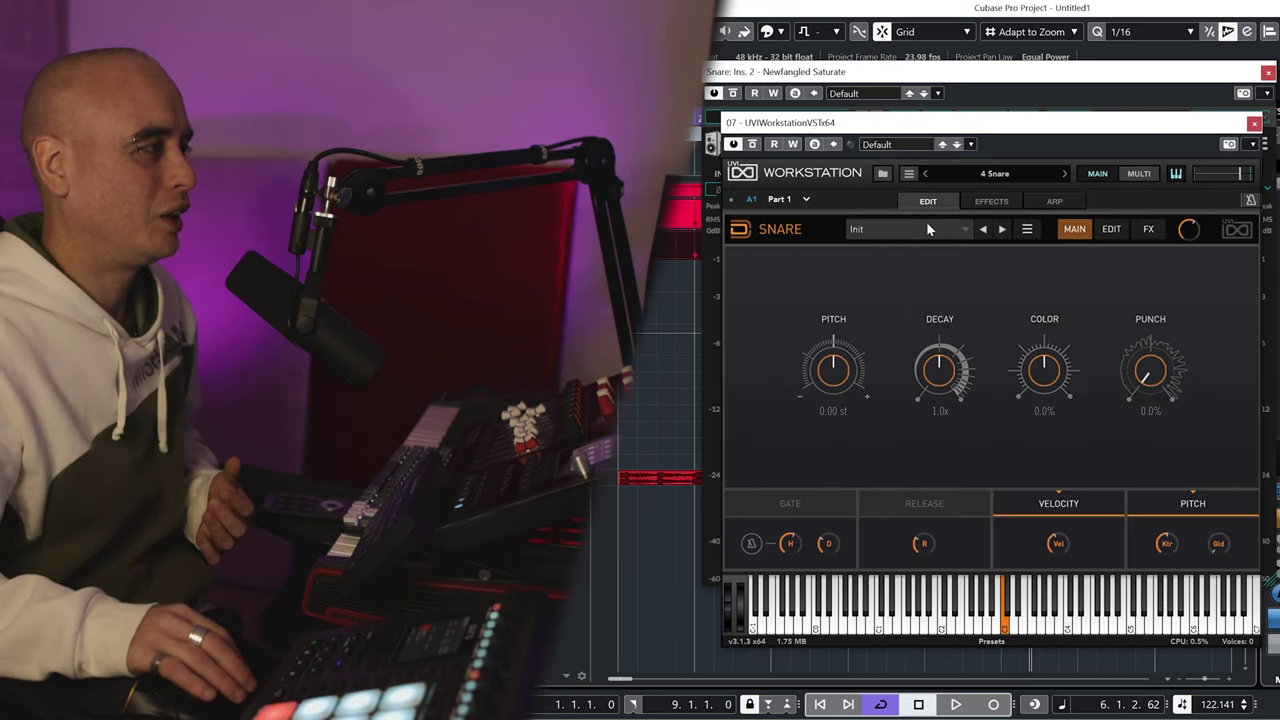
# Step: During playback, step the UVI Workstation snare preset through to Electro Snare 03
pyautogui.click(956, 704)
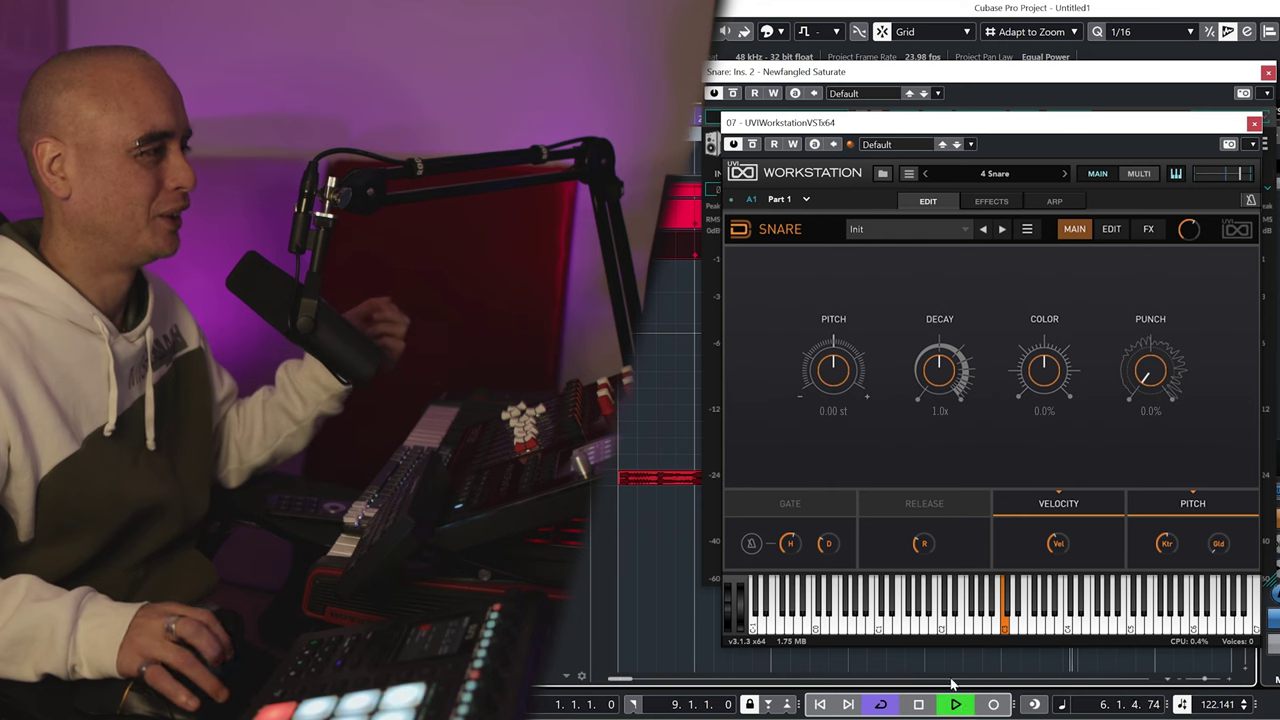
pyautogui.click(1003, 230)
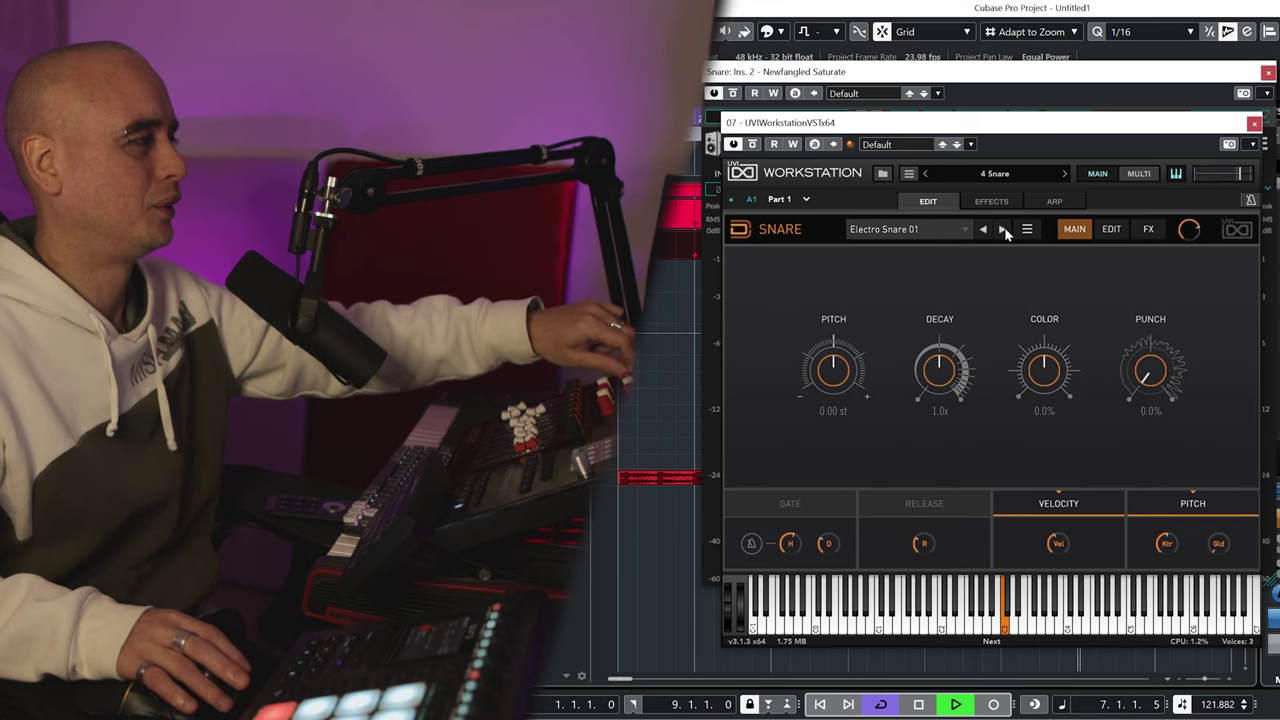
pyautogui.click(1003, 230)
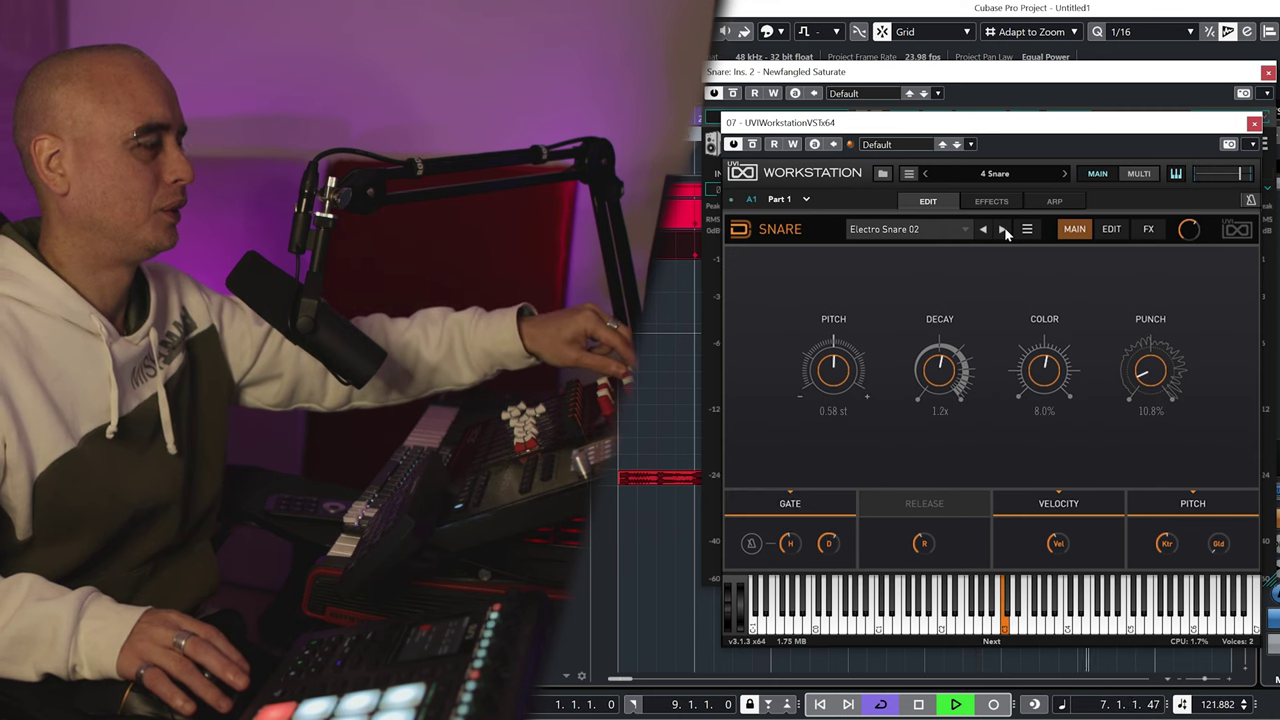
pyautogui.click(1003, 230)
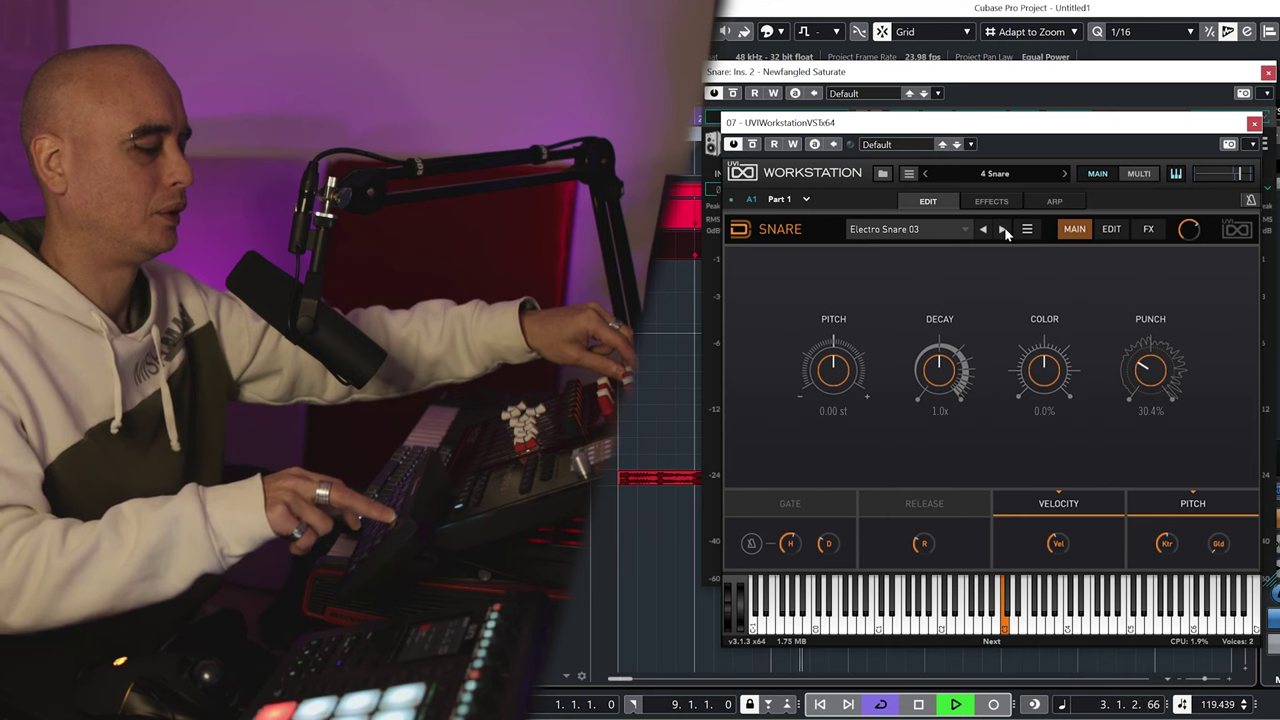
# Step: Stop playback and step the Cymbal instrument preset to HH Open 05
pyautogui.press('space')
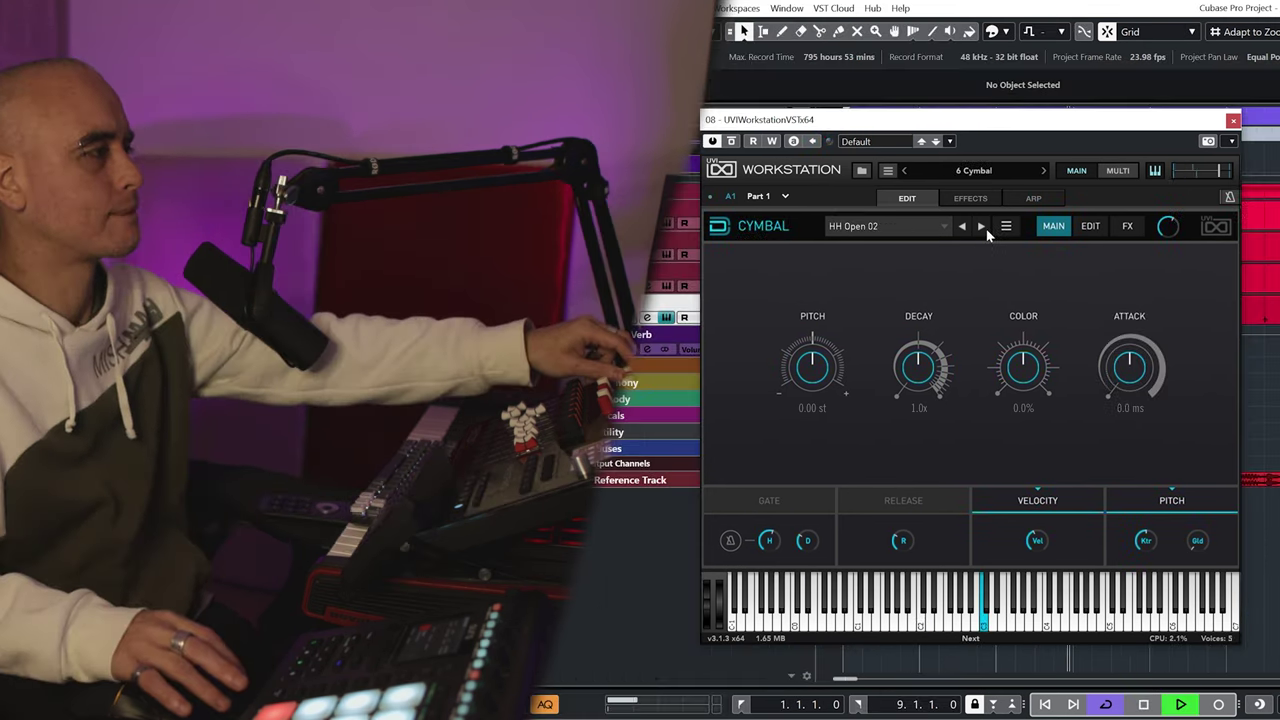
pyautogui.click(982, 227)
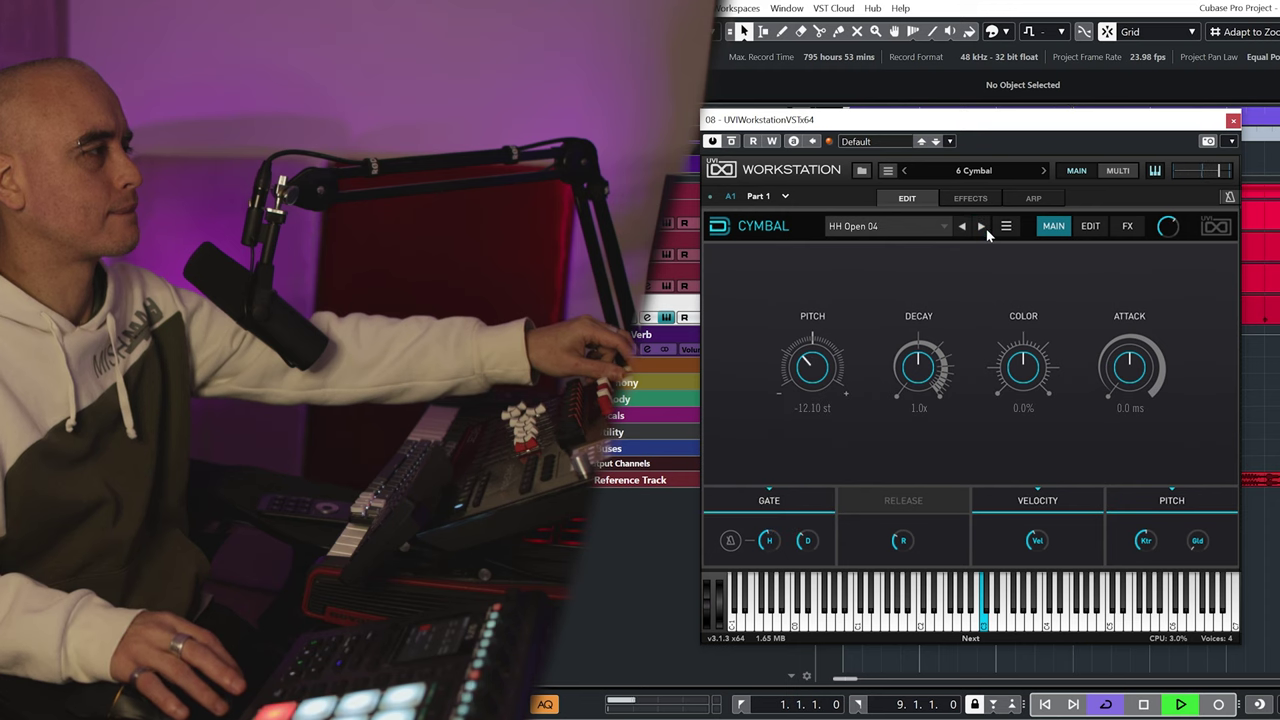
pyautogui.click(986, 228)
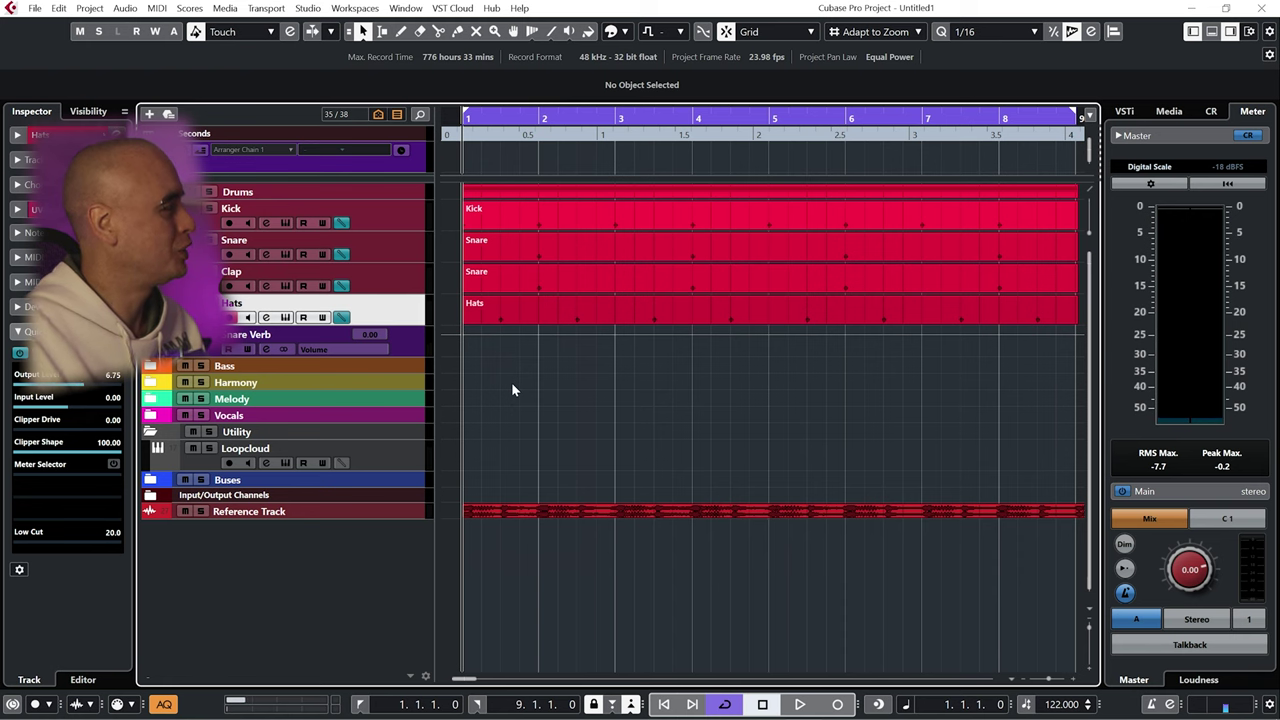
# Step: Add an audio track from the ! Empty Audio track preset
pyautogui.click(169, 114)
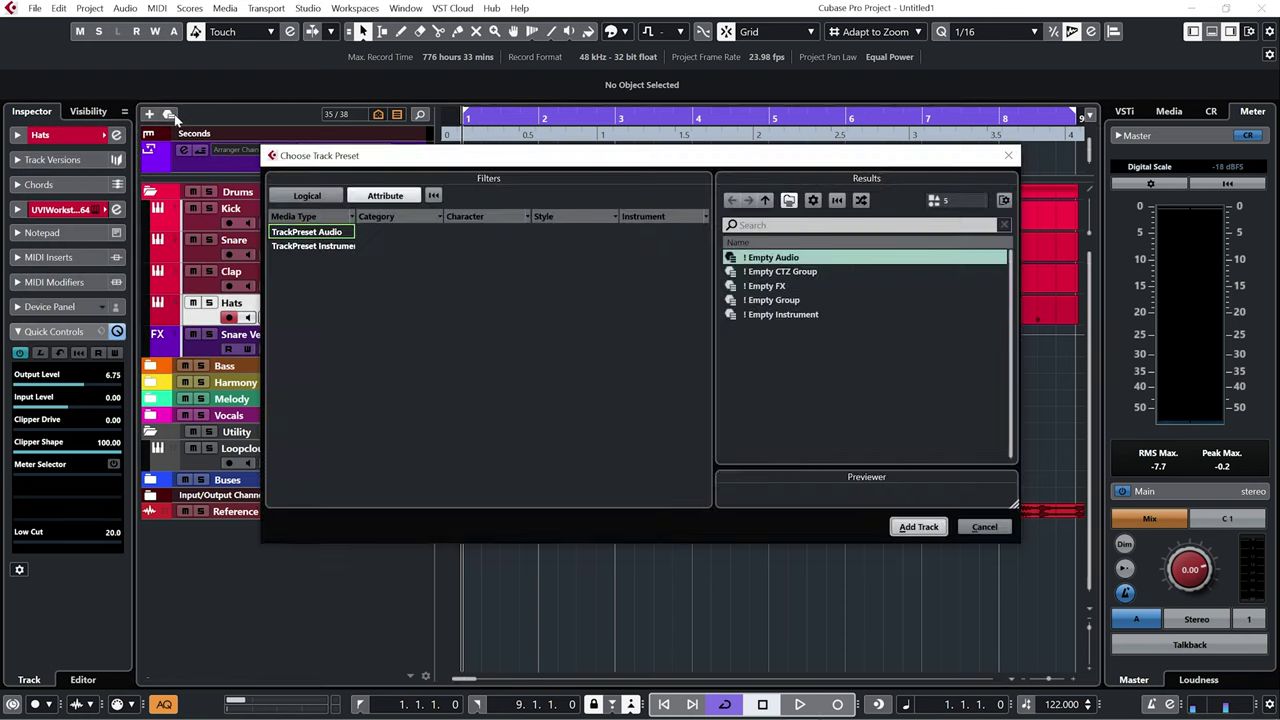
pyautogui.click(801, 259)
pyautogui.click(933, 527)
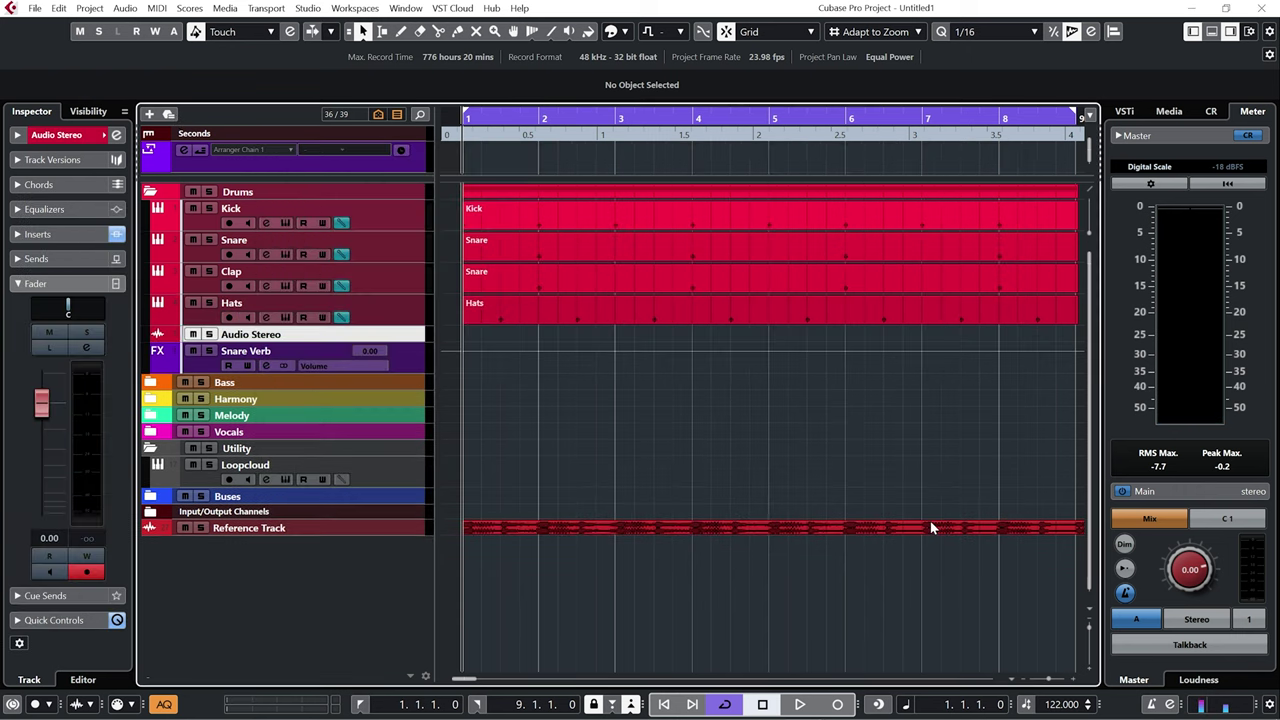
# Step: Expand and collapse the new track's Inserts and Quick Controls in the Inspector
pyautogui.click(35, 233)
pyautogui.click(22, 236)
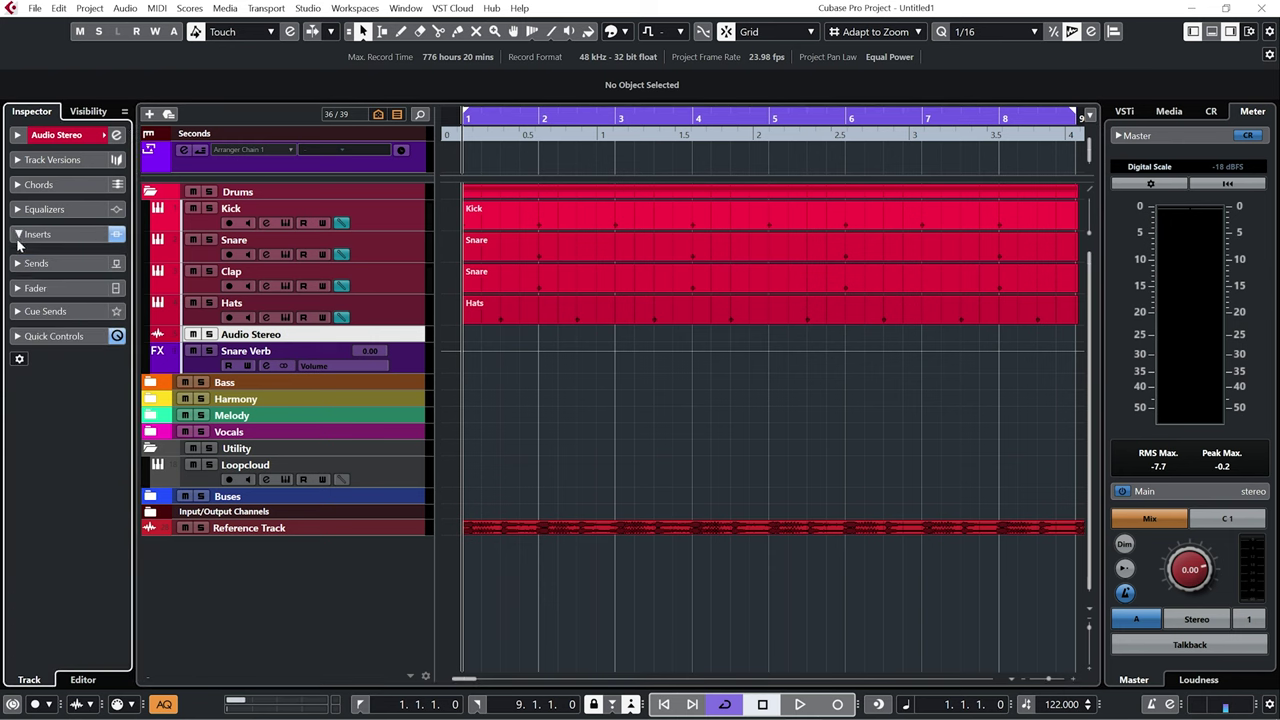
pyautogui.click(24, 331)
pyautogui.click(16, 331)
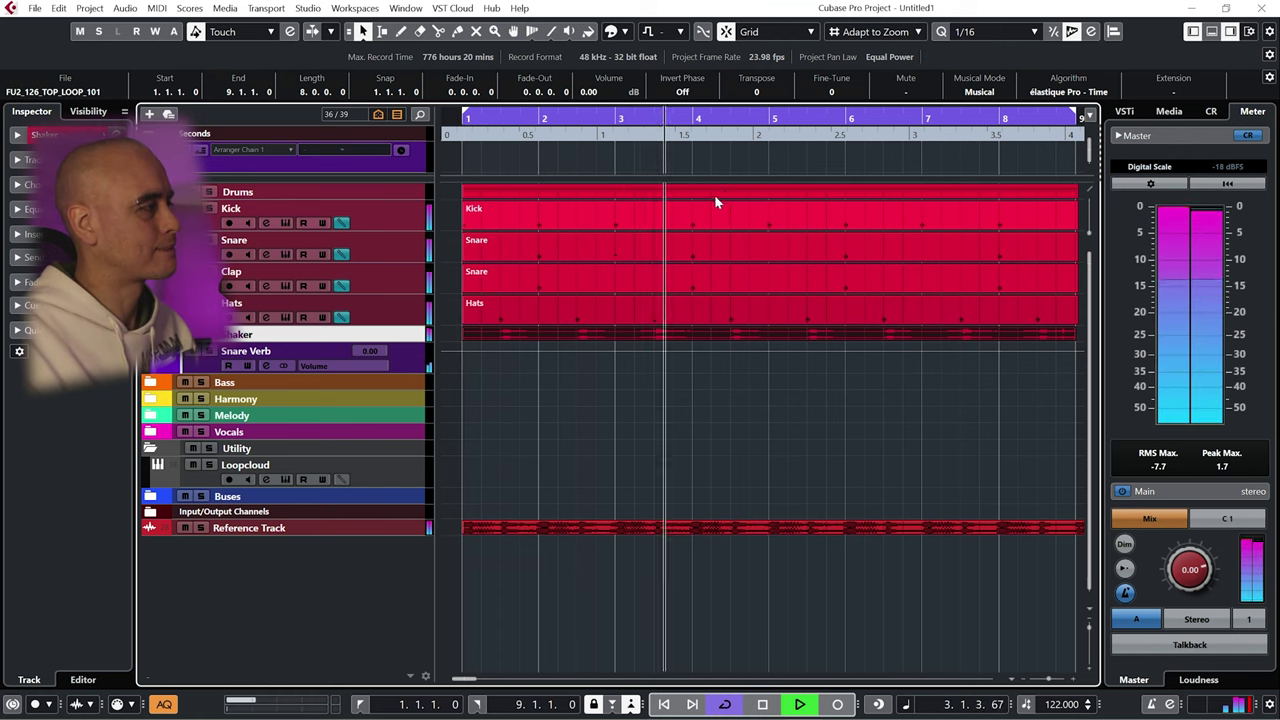
# Step: Solo the Shaker track and open its channel settings to view the routing options
pyautogui.click(200, 334)
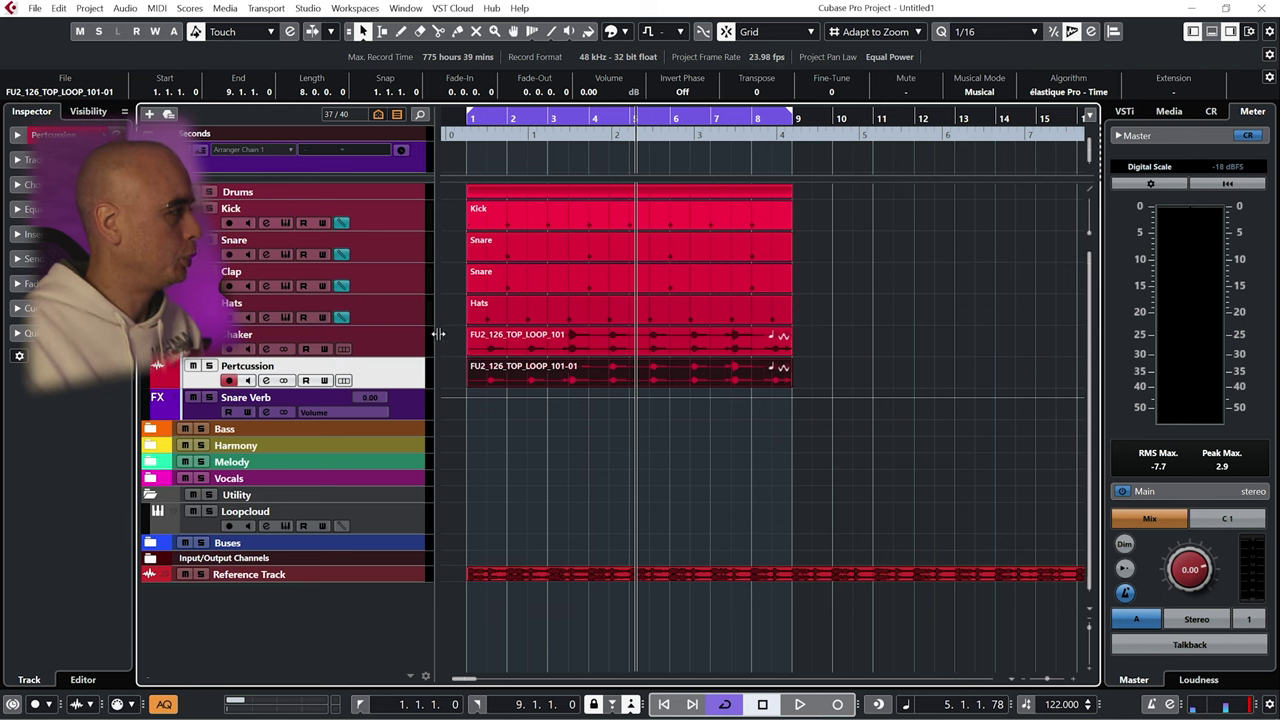
pyautogui.click(397, 355)
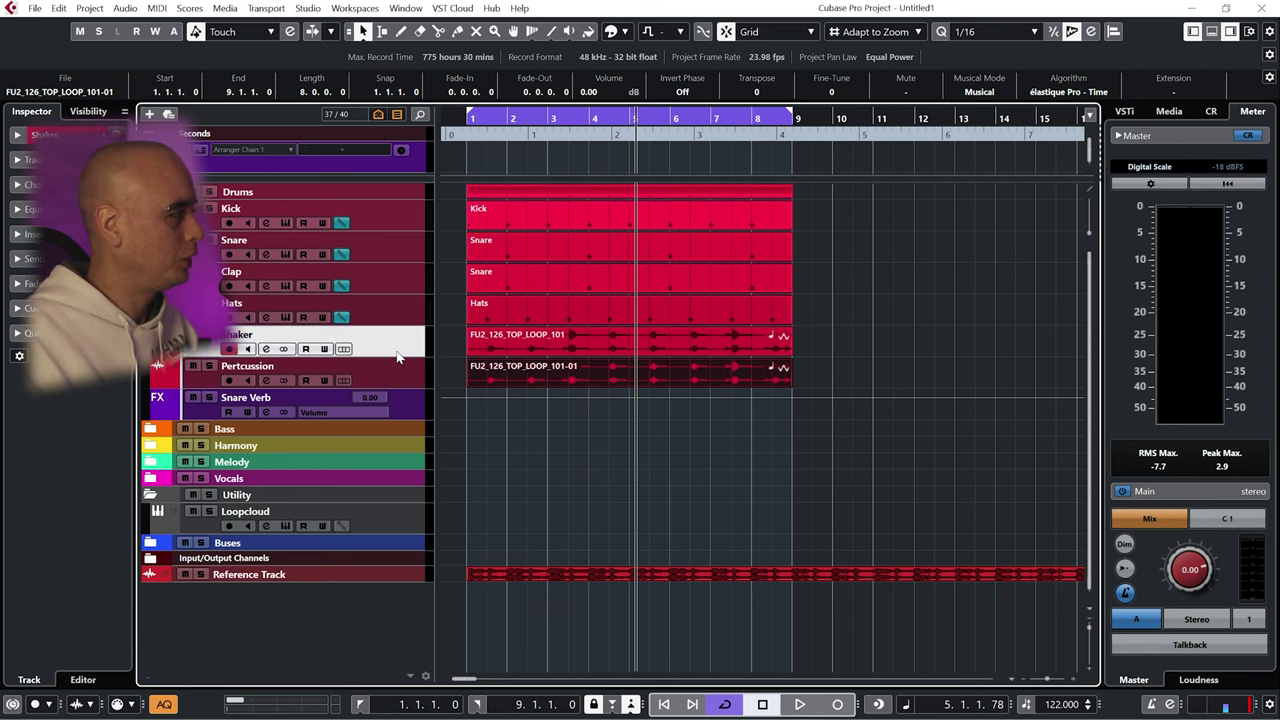
pyautogui.click(267, 350)
pyautogui.moveTo(576, 345); pyautogui.dragTo(586, 190)
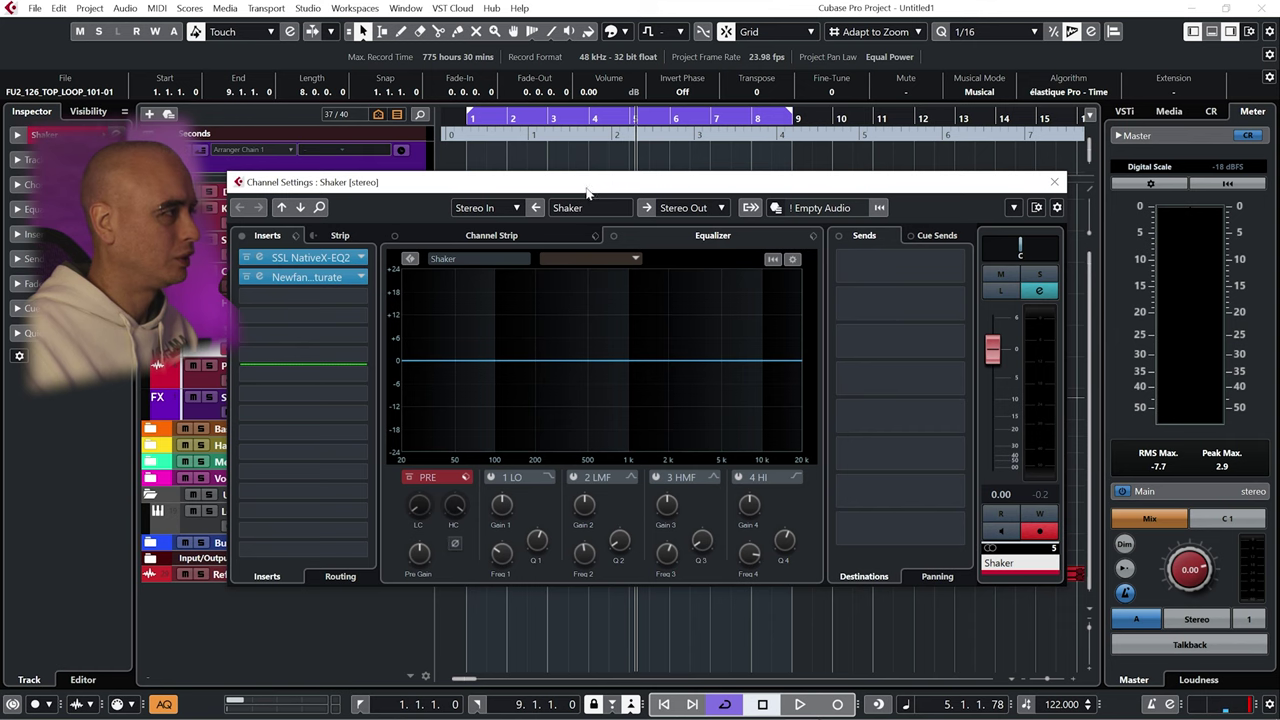
pyautogui.click(721, 208)
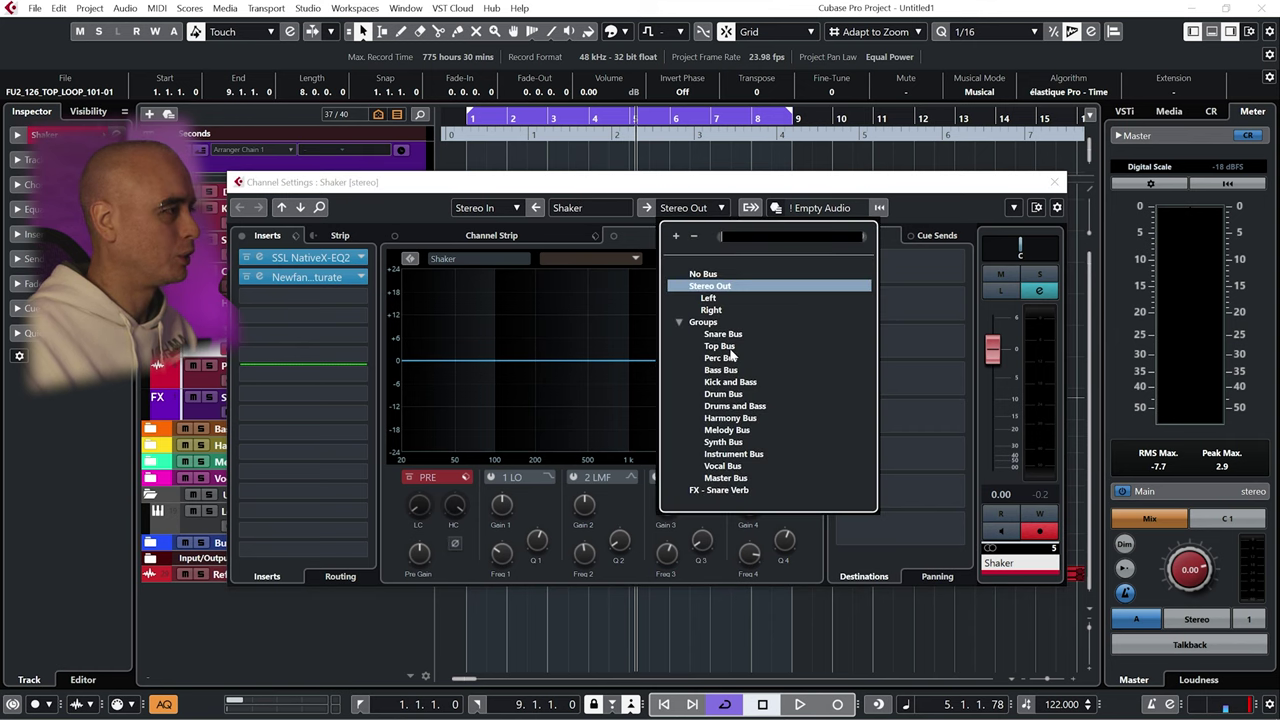
pyautogui.press('Escape')
# Step: Route the Percussion channel output to Perc Bus, close settings and play the loop
pyautogui.click(1056, 183)
pyautogui.click(455, 260)
pyautogui.click(716, 208)
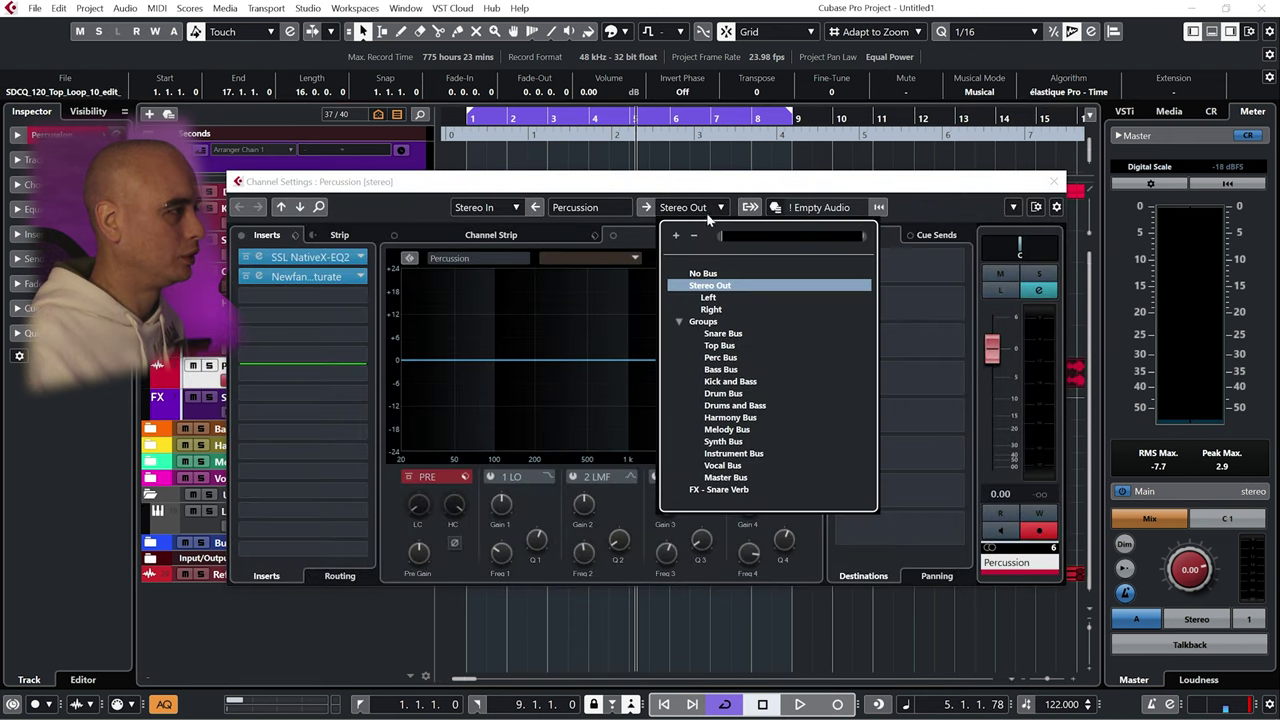
pyautogui.click(724, 358)
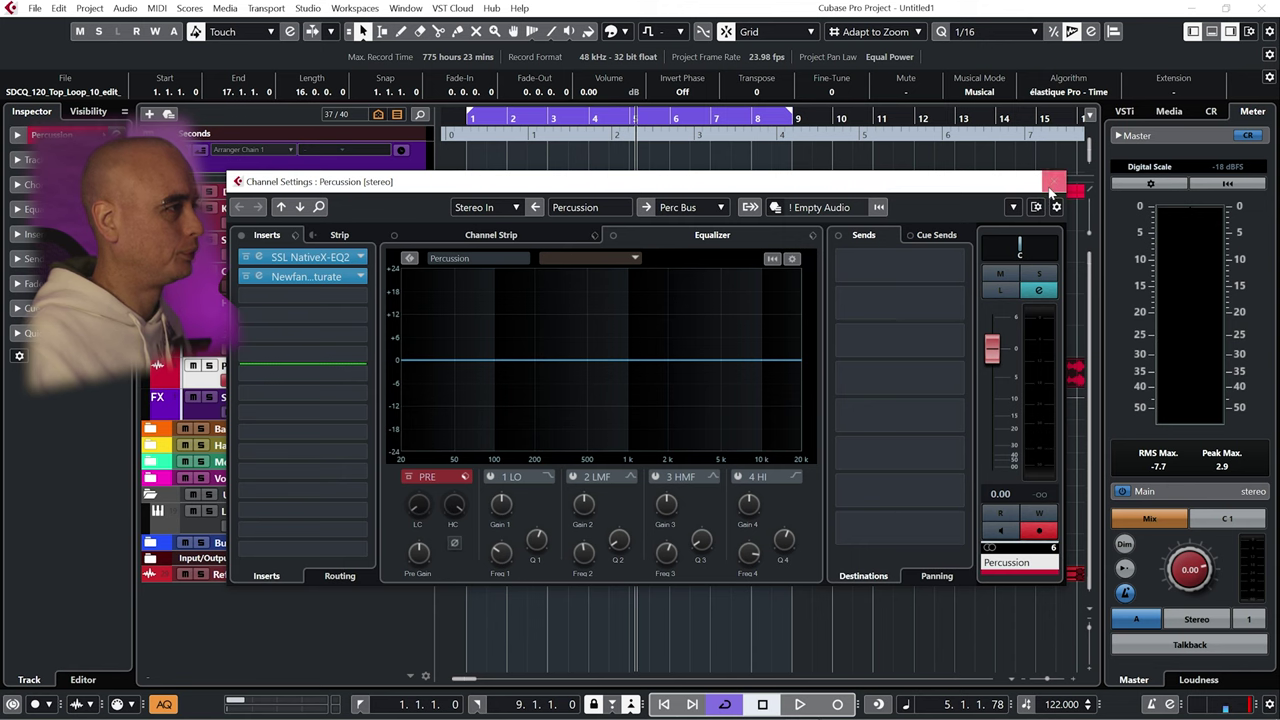
pyautogui.click(1054, 183)
pyautogui.press('space')
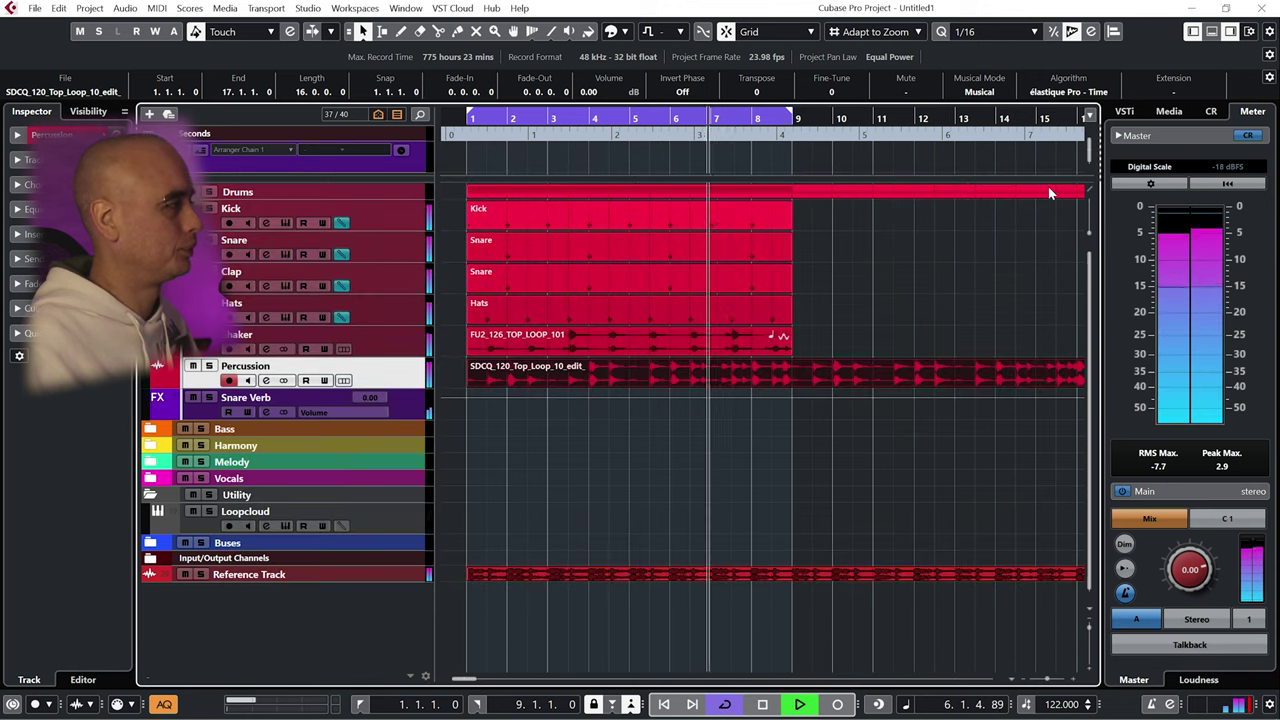
pyautogui.click(575, 415)
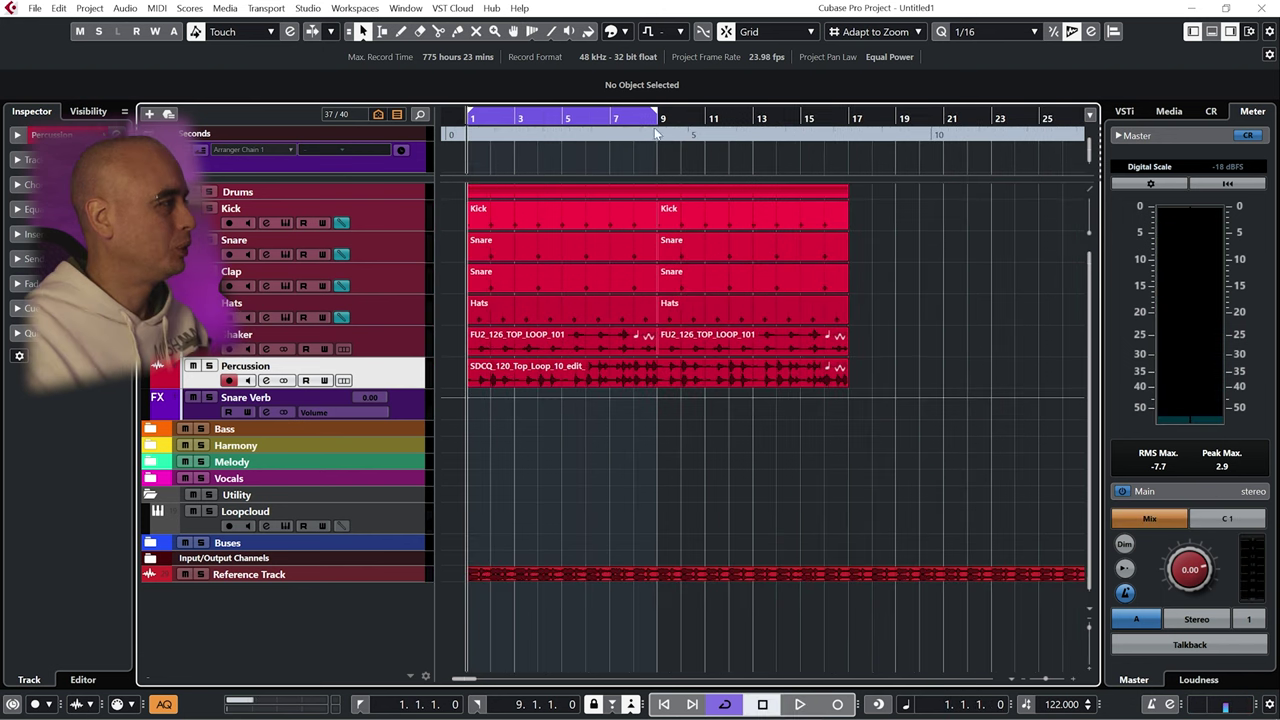
# Step: Move the right locator to bar 17, then open the Snare's Newfangled Saturate and test Drive
pyautogui.moveTo(656, 133); pyautogui.dragTo(728, 137)
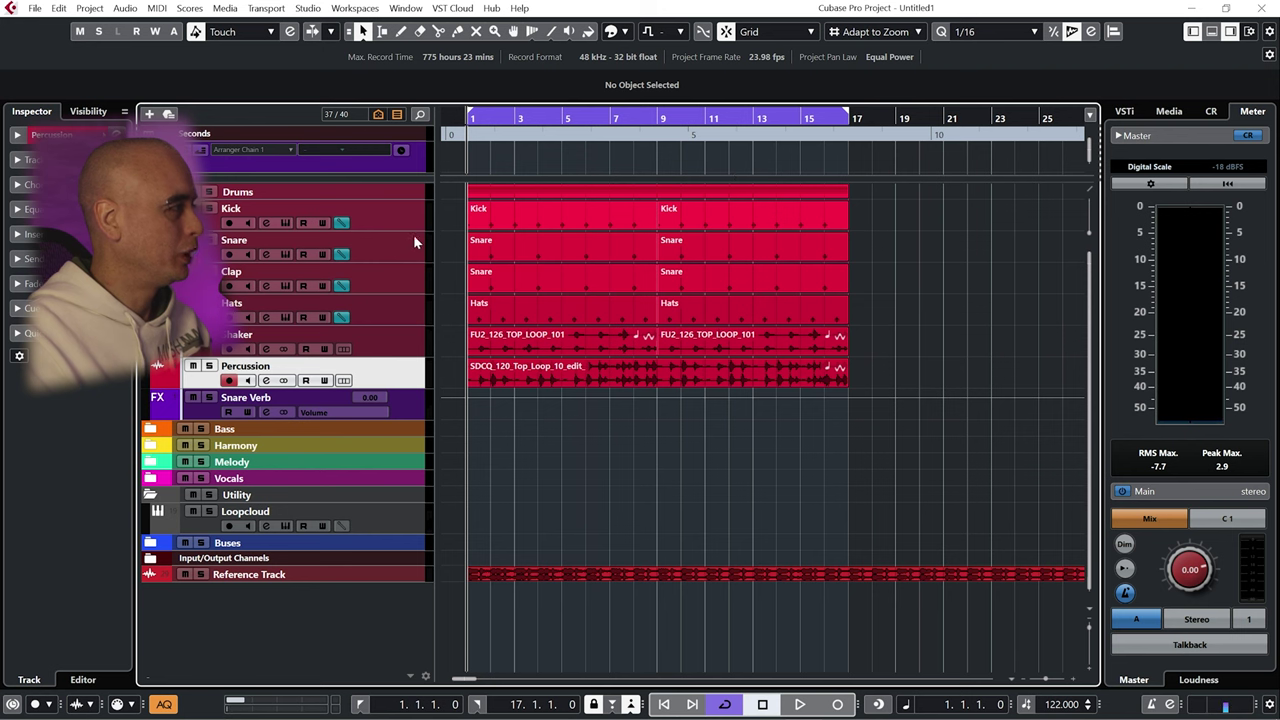
pyautogui.click(392, 257)
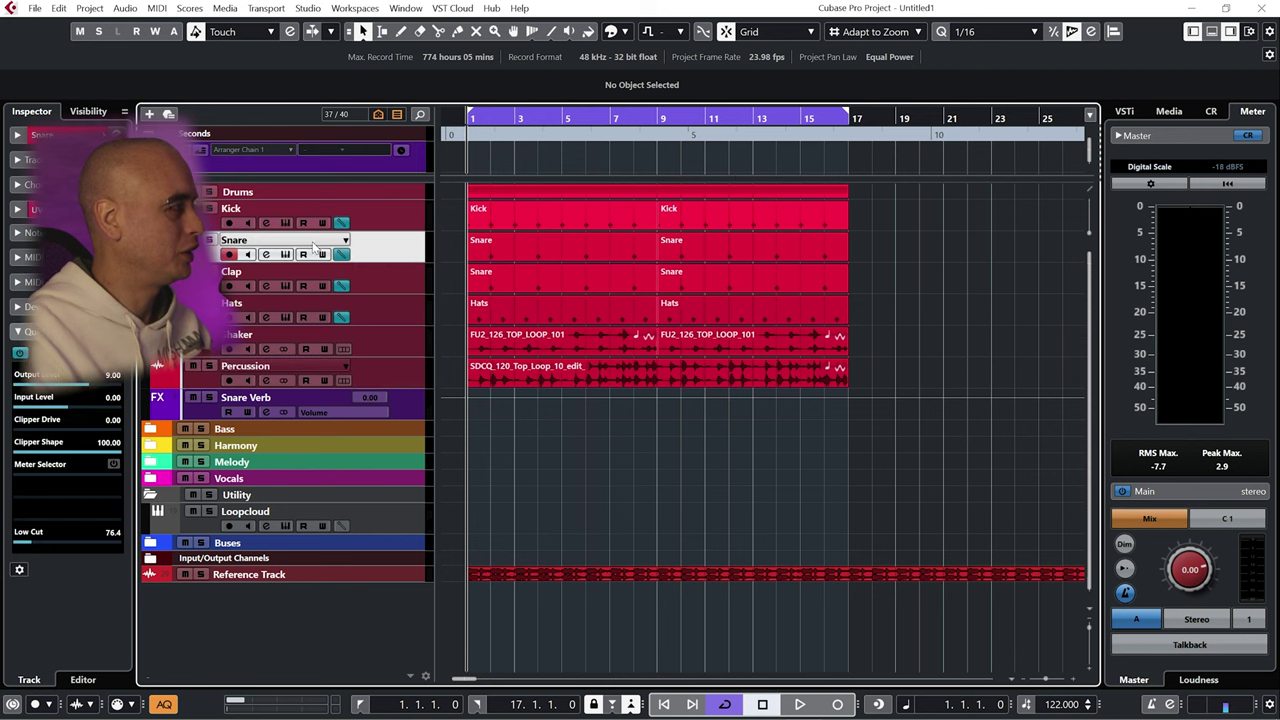
pyautogui.click(267, 256)
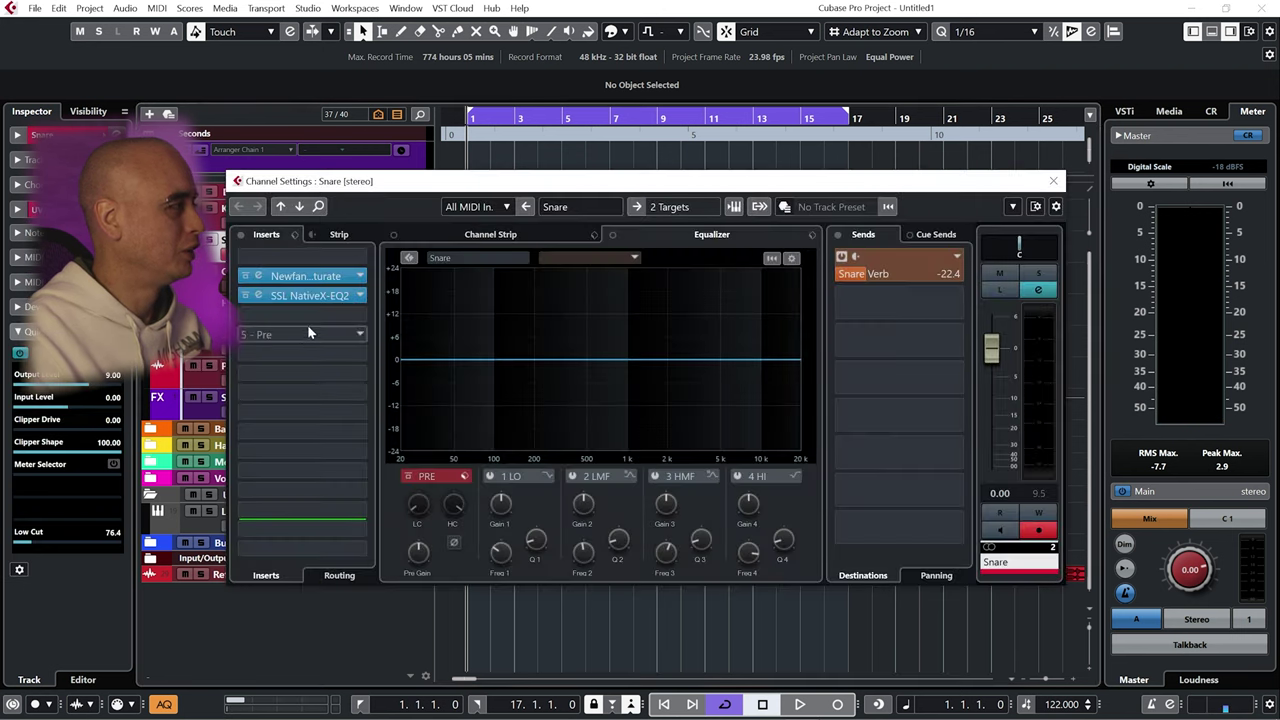
pyautogui.click(260, 277)
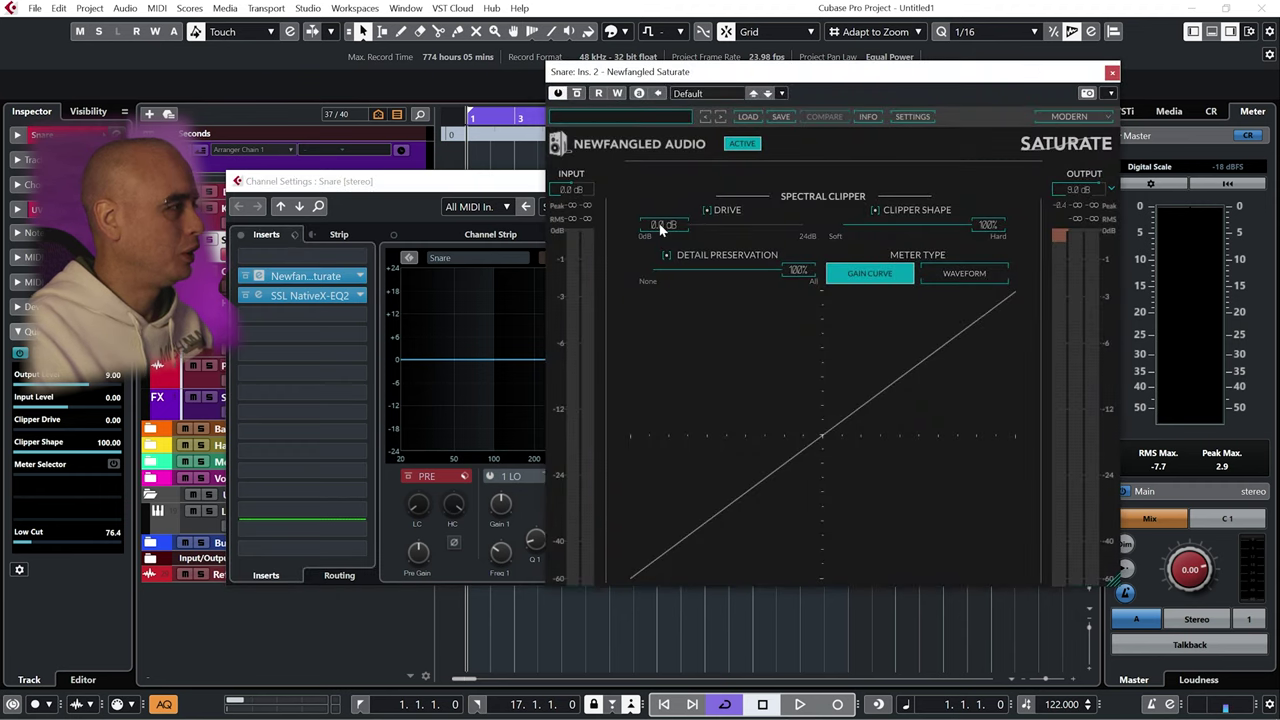
pyautogui.moveTo(660, 229); pyautogui.dragTo(631, 224)
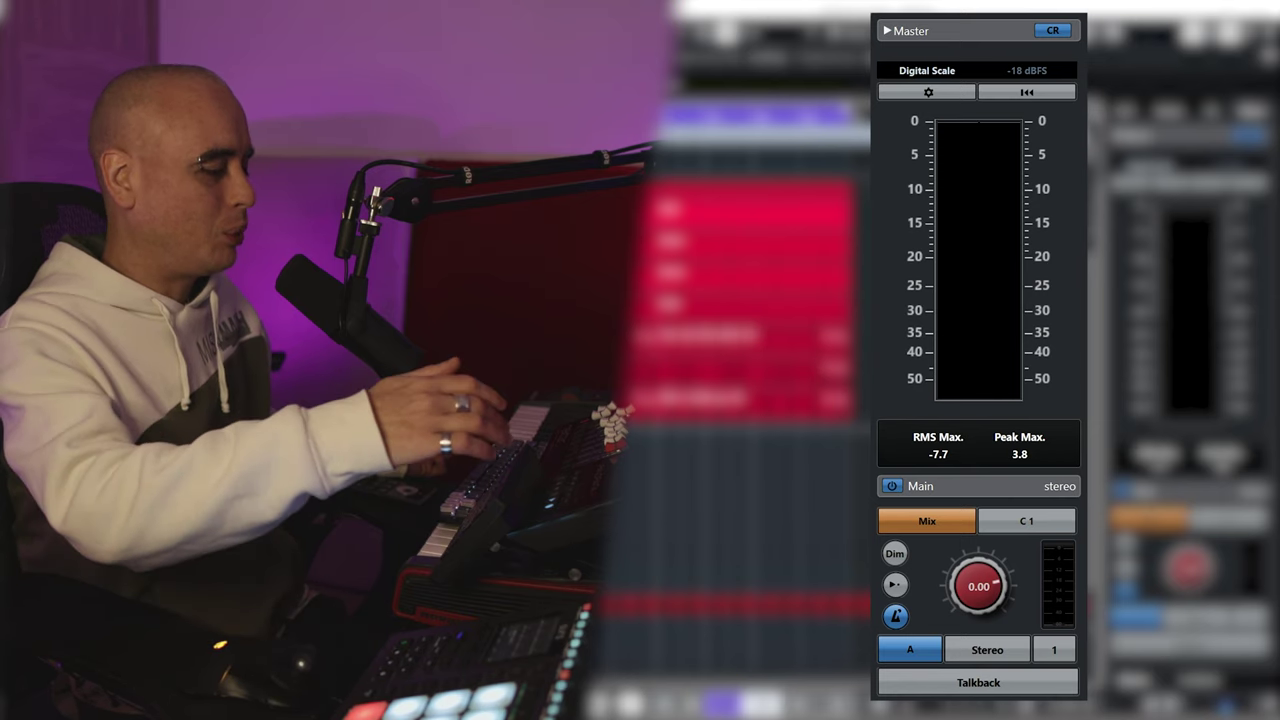
# Step: Start playback of the mix
pyautogui.press('space')
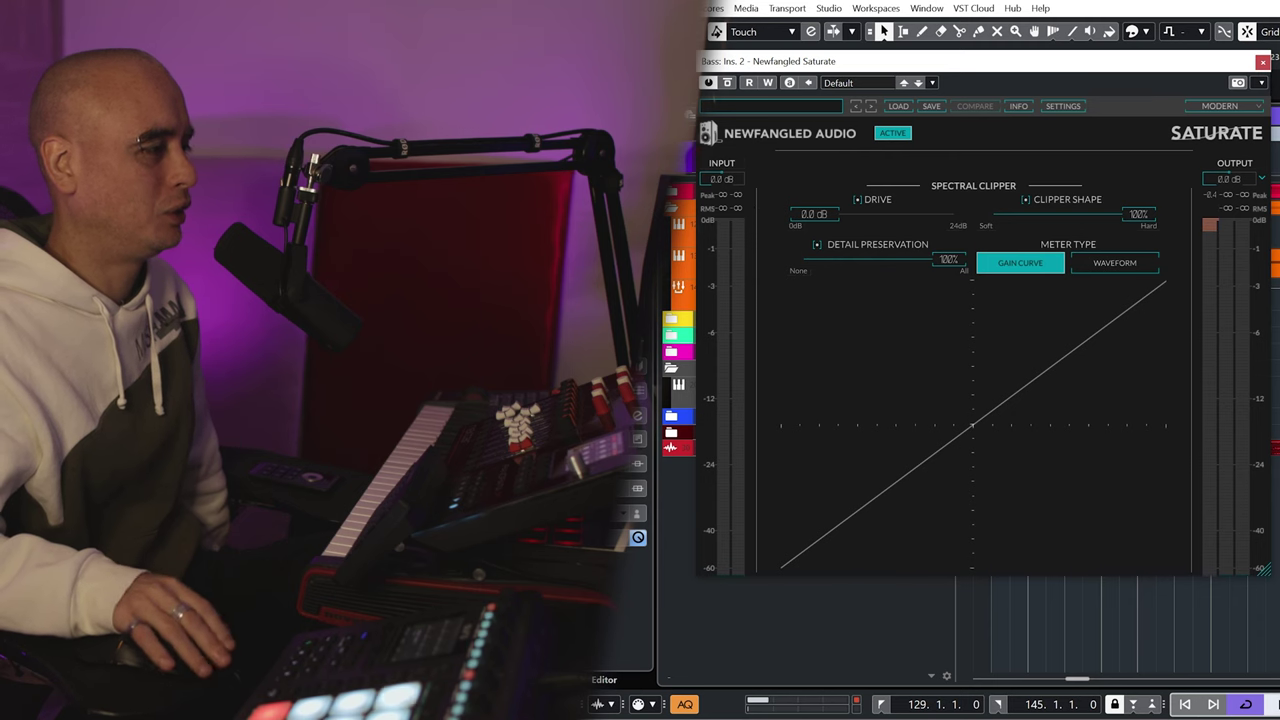
# Step: Play the bass through Saturate, then stop and lower Output to -6.0 dB
pyautogui.press('space')
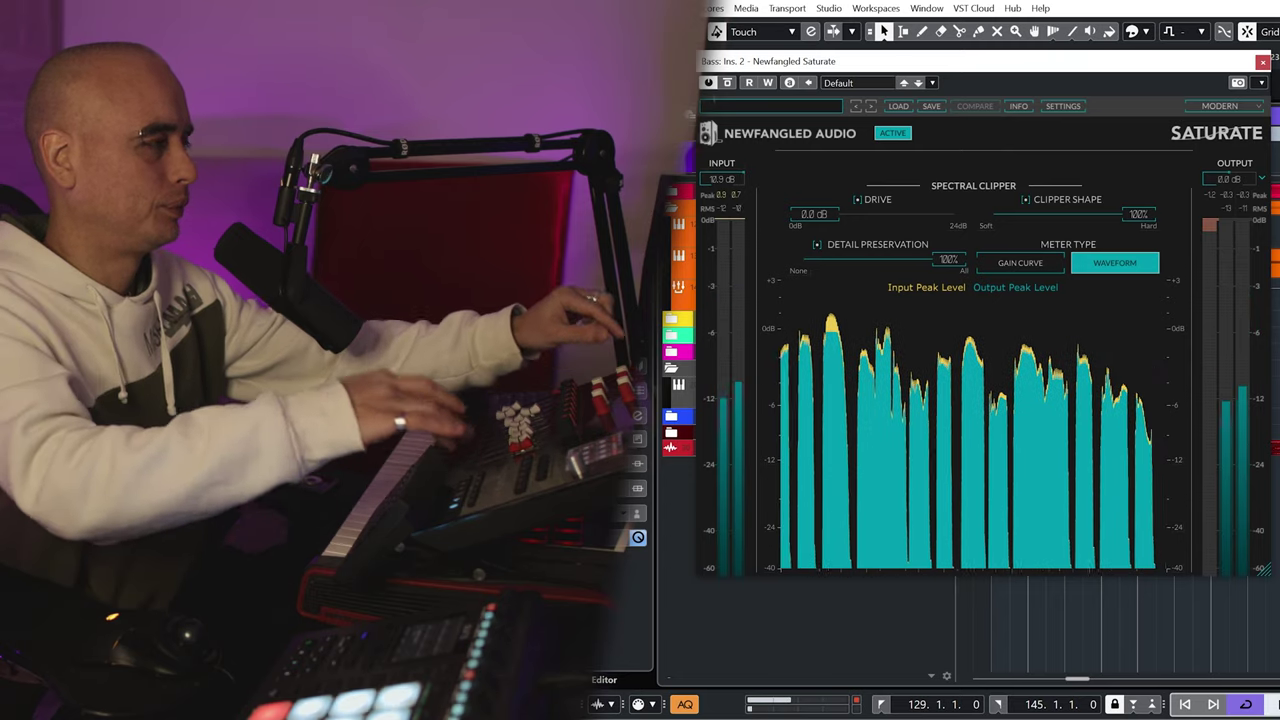
pyautogui.press('space')
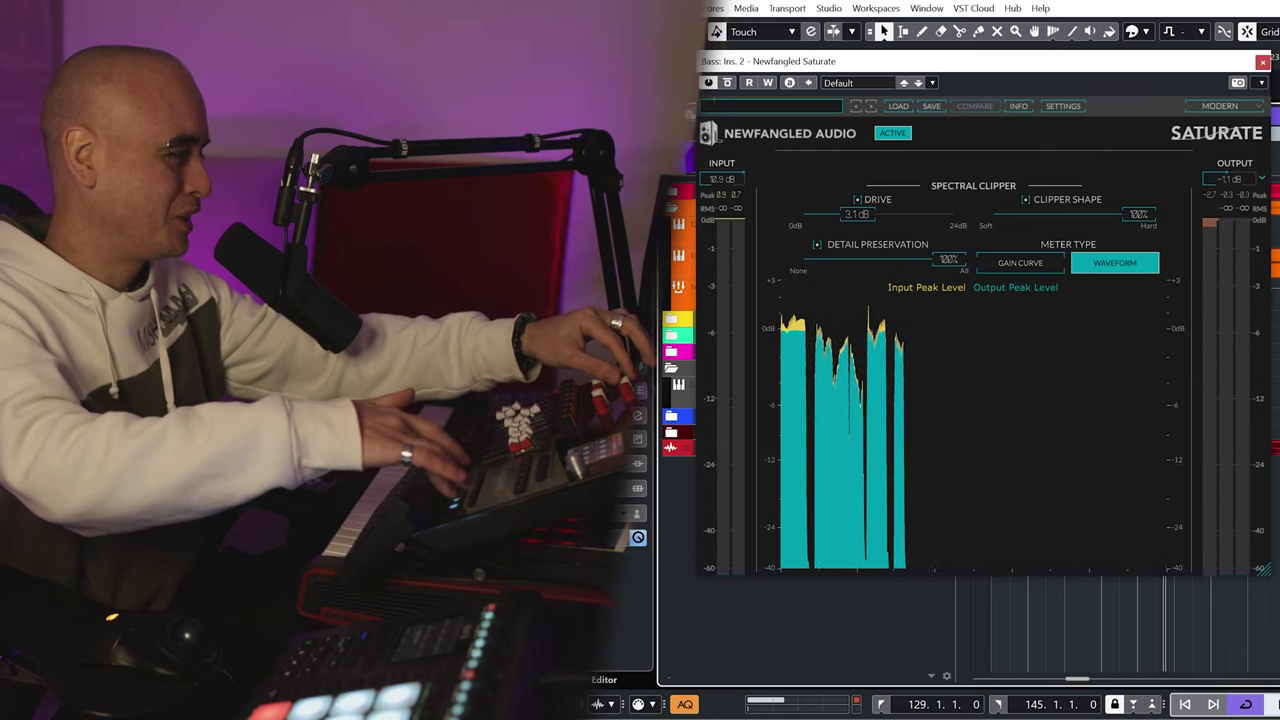
pyautogui.moveTo(1229, 179); pyautogui.dragTo(1228, 196)
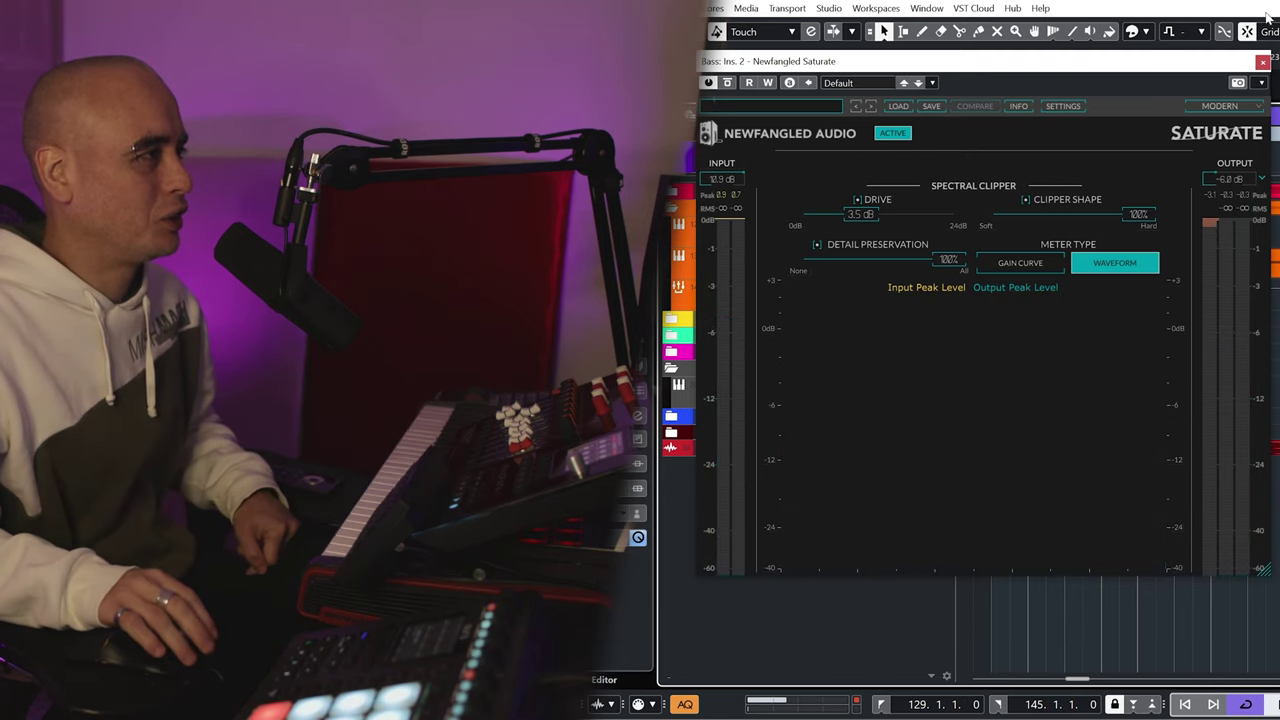
# Step: Close Saturate, Alt-drag a copy of the Bass part onto Sub, select Sub and play
pyautogui.click(1263, 61)
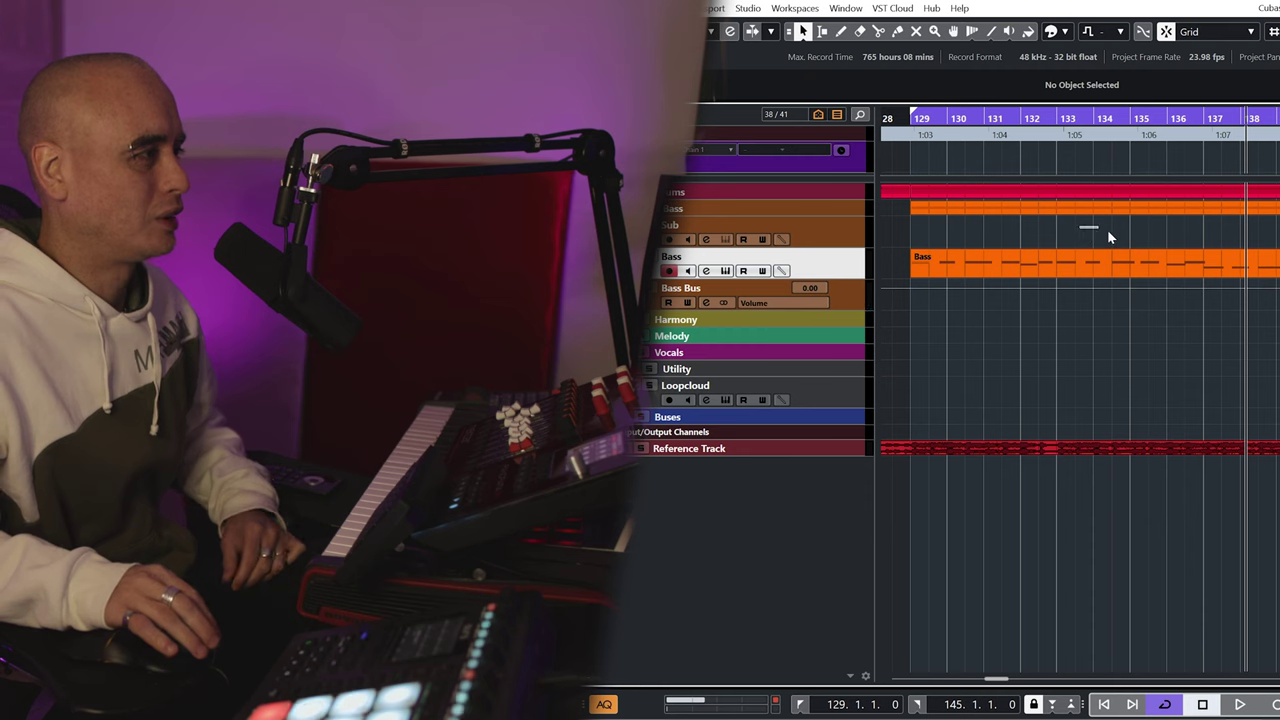
pyautogui.moveTo(1178, 266); pyautogui.dragTo(1180, 232)
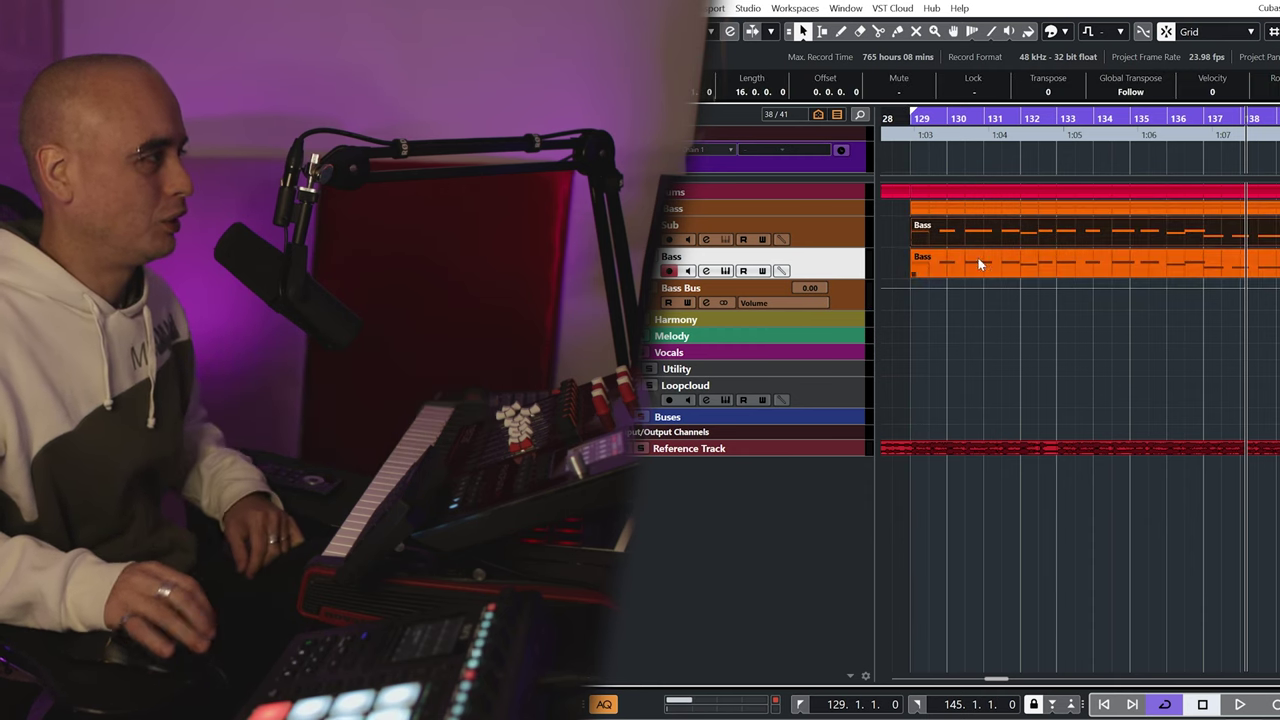
pyautogui.click(684, 233)
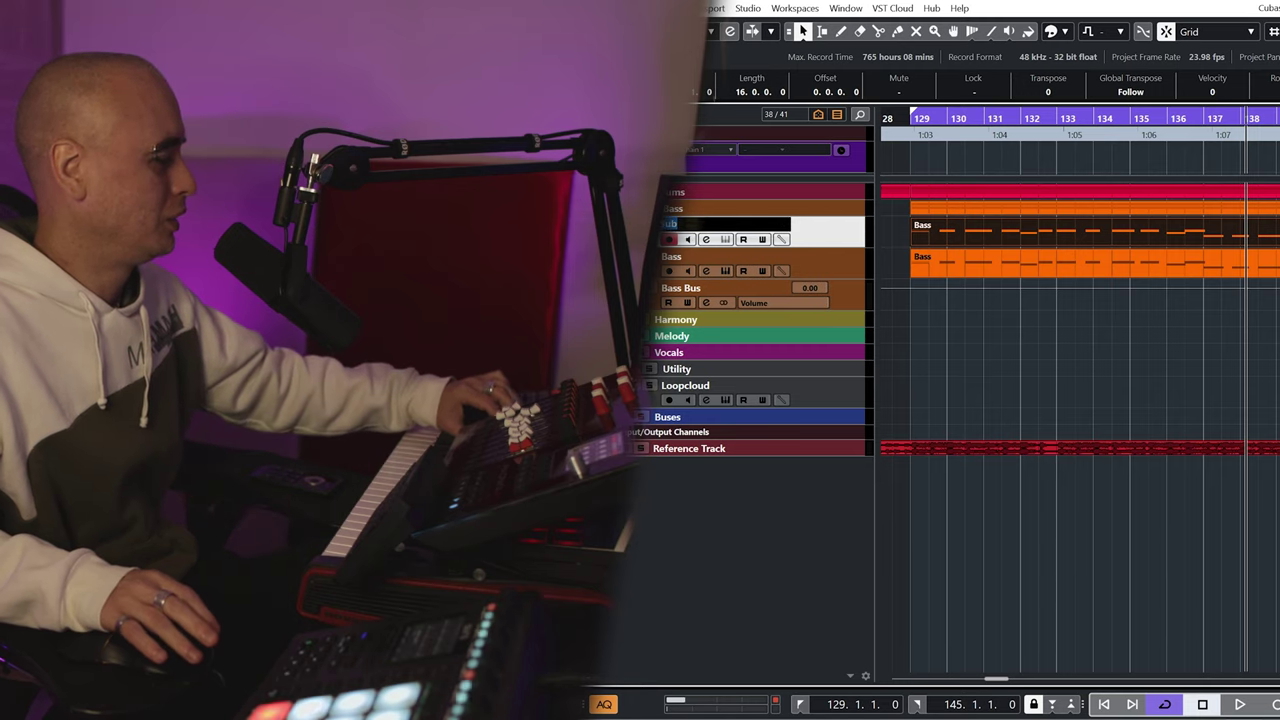
pyautogui.press('space')
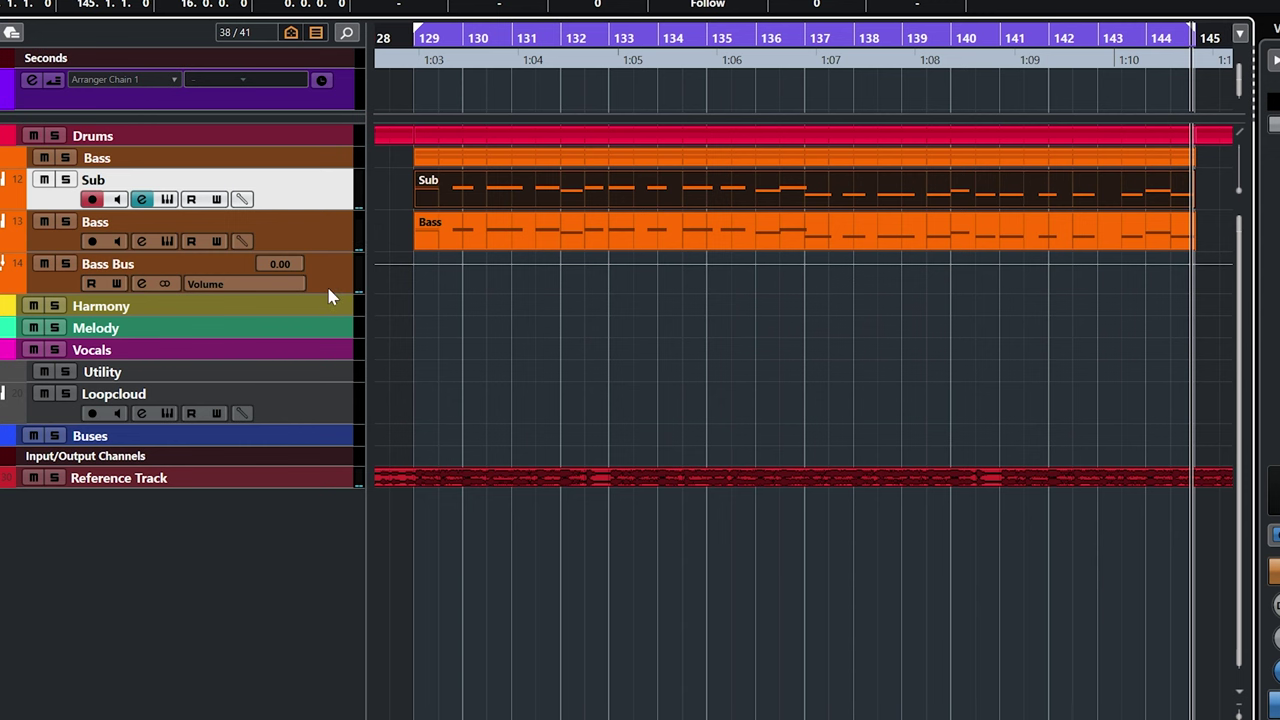
# Step: Open the Bass Bus channel settings and drag the Gatekeeper envelope into a ducking dip
pyautogui.click(330, 292)
pyautogui.click(141, 284)
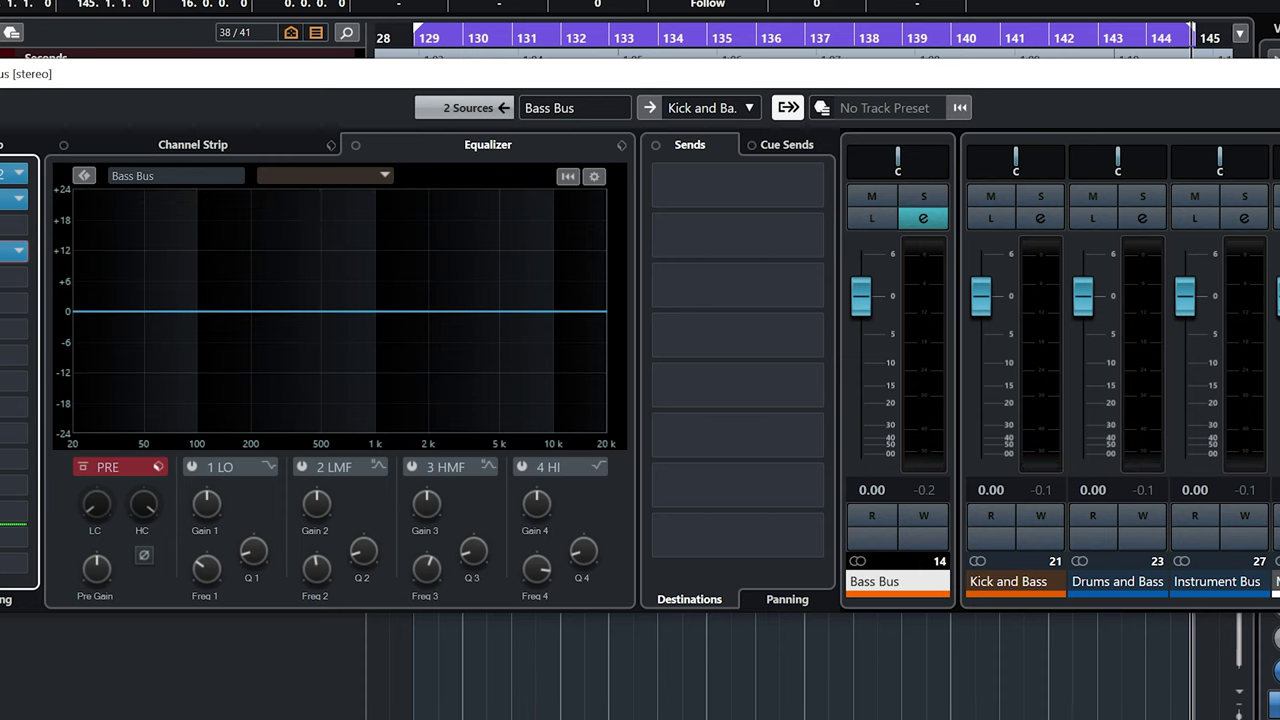
pyautogui.press('space')
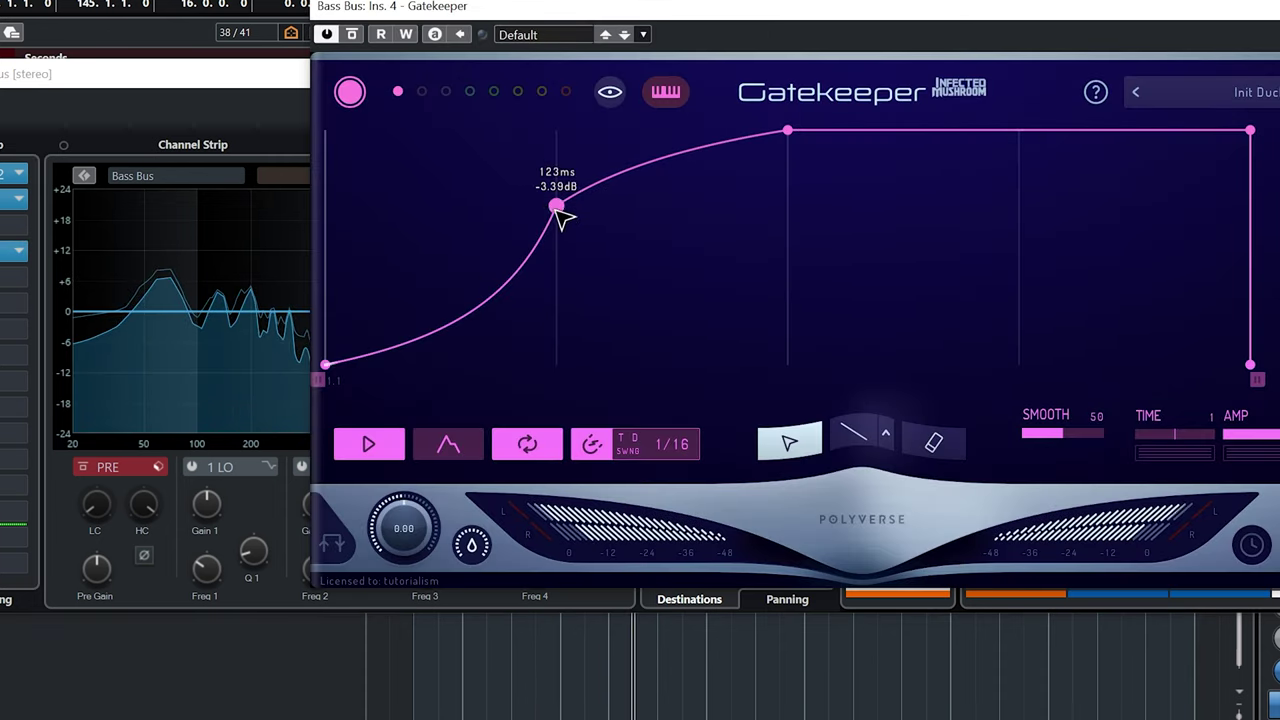
pyautogui.moveTo(557, 207); pyautogui.dragTo(818, 388)
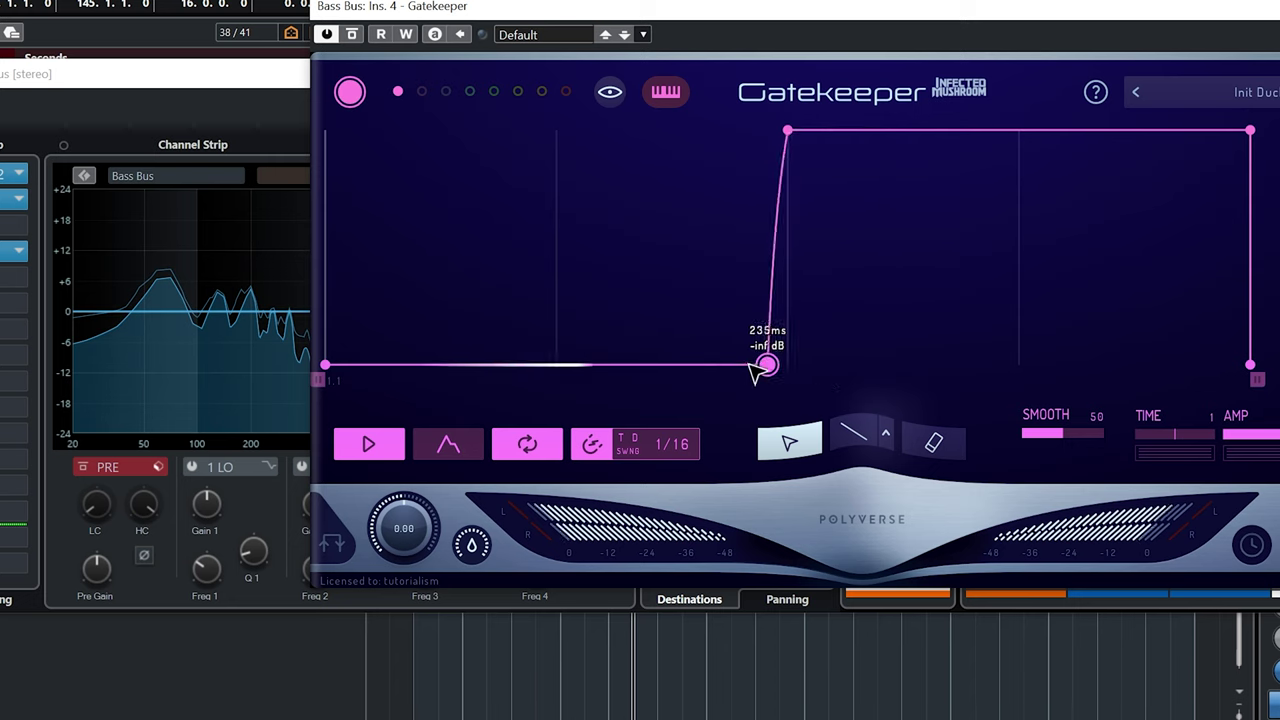
pyautogui.moveTo(745, 368); pyautogui.dragTo(557, 325)
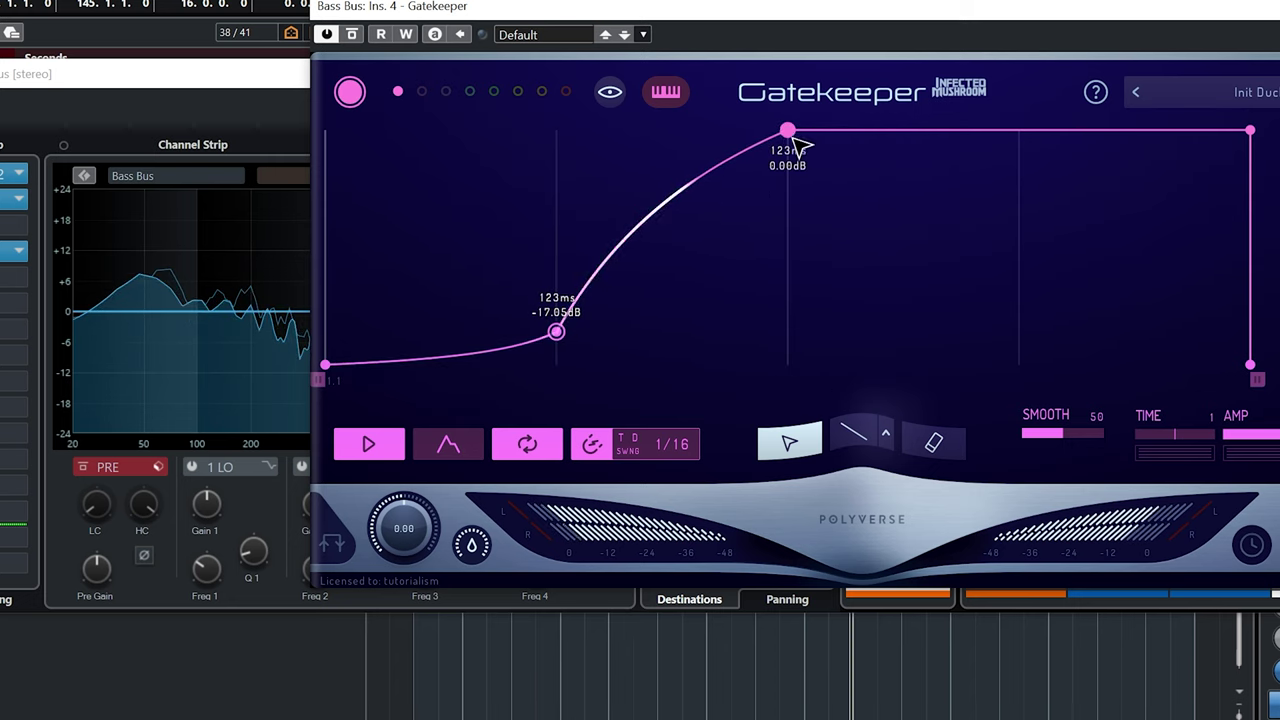
pyautogui.moveTo(642, 120); pyautogui.dragTo(557, 117)
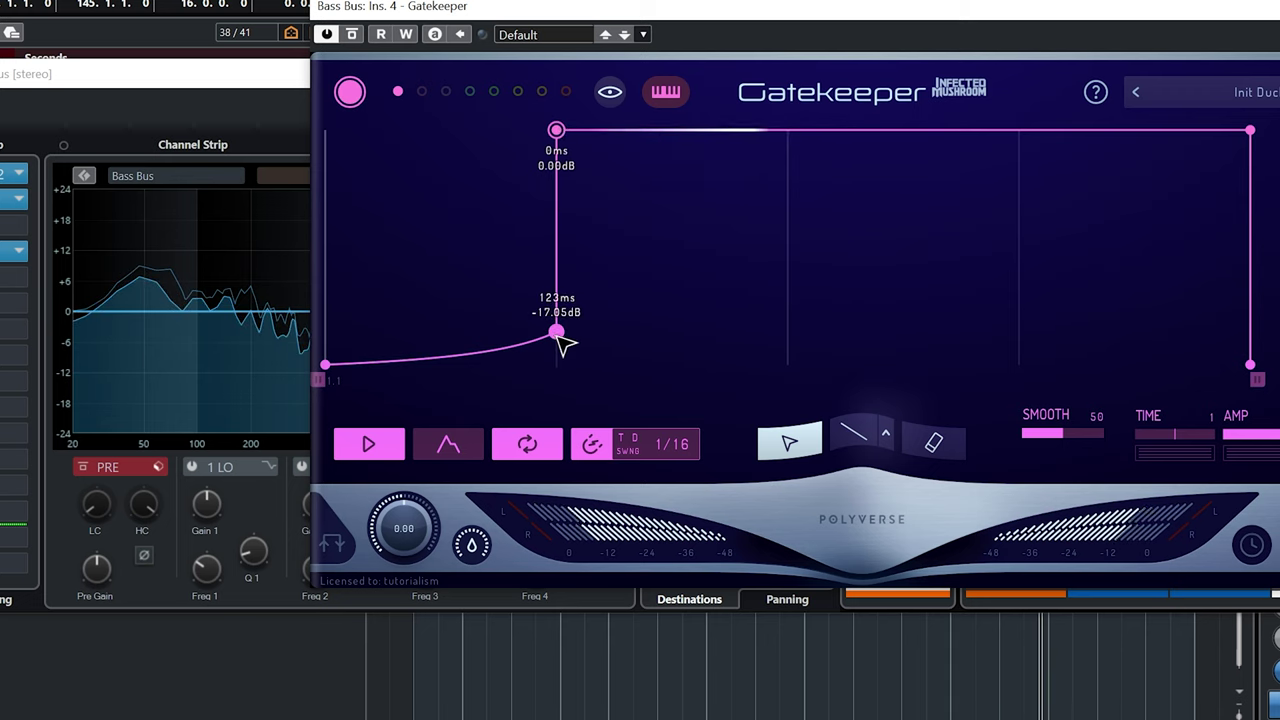
pyautogui.moveTo(563, 344); pyautogui.dragTo(515, 332)
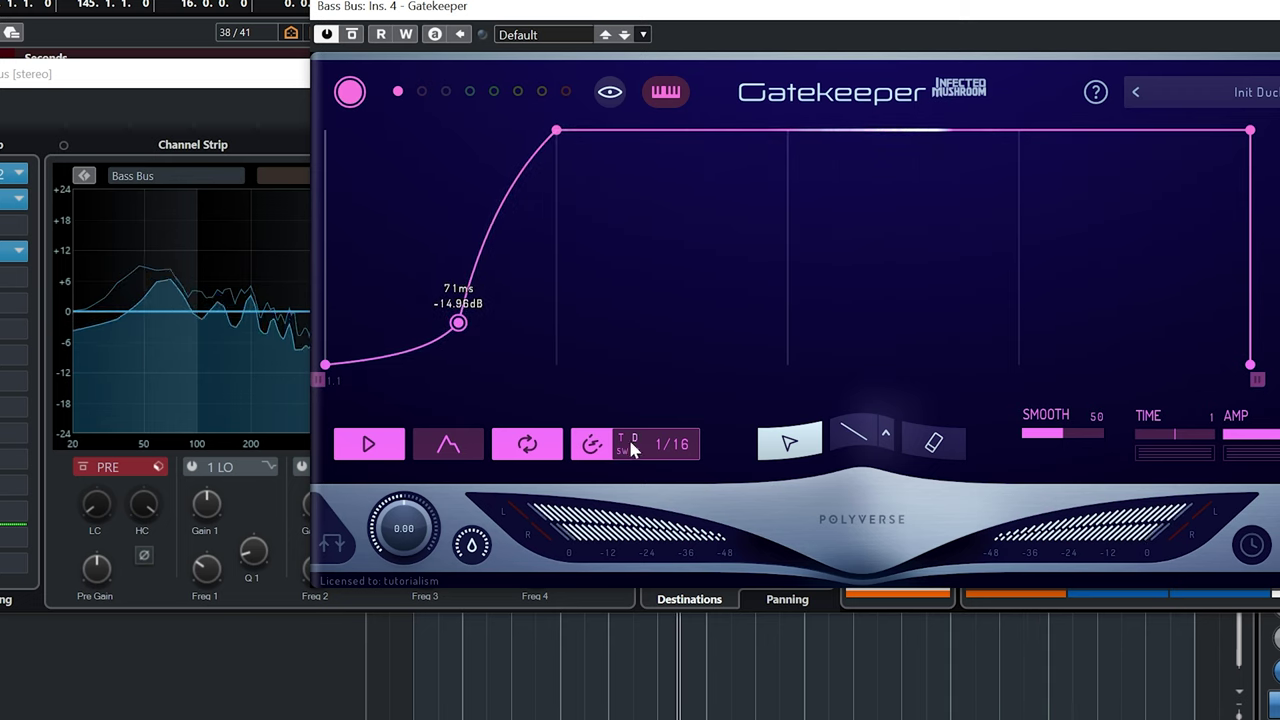
# Step: Set Gatekeeper Swing to 21 and move the full-volume point to 78 ms
pyautogui.moveTo(645, 450)
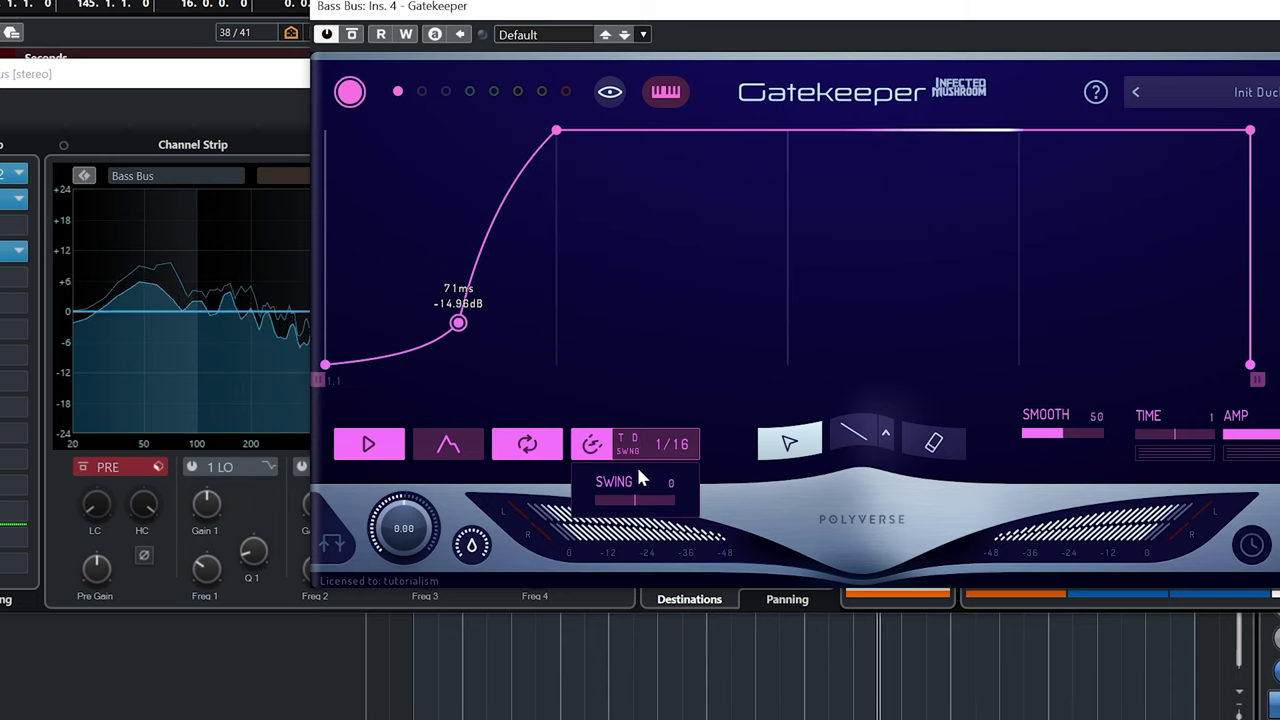
pyautogui.scroll(1, 657, 484)
pyautogui.scroll(5, 690, 450)
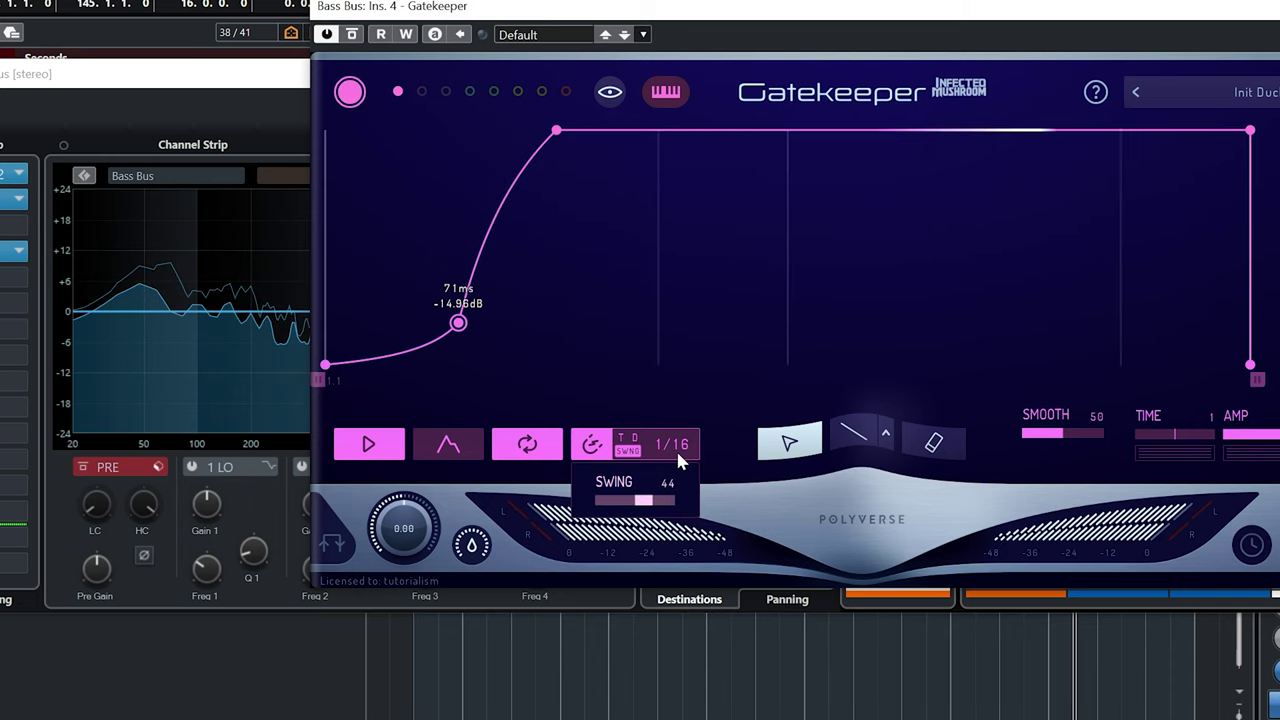
pyautogui.moveTo(720, 405); pyautogui.dragTo(753, 365)
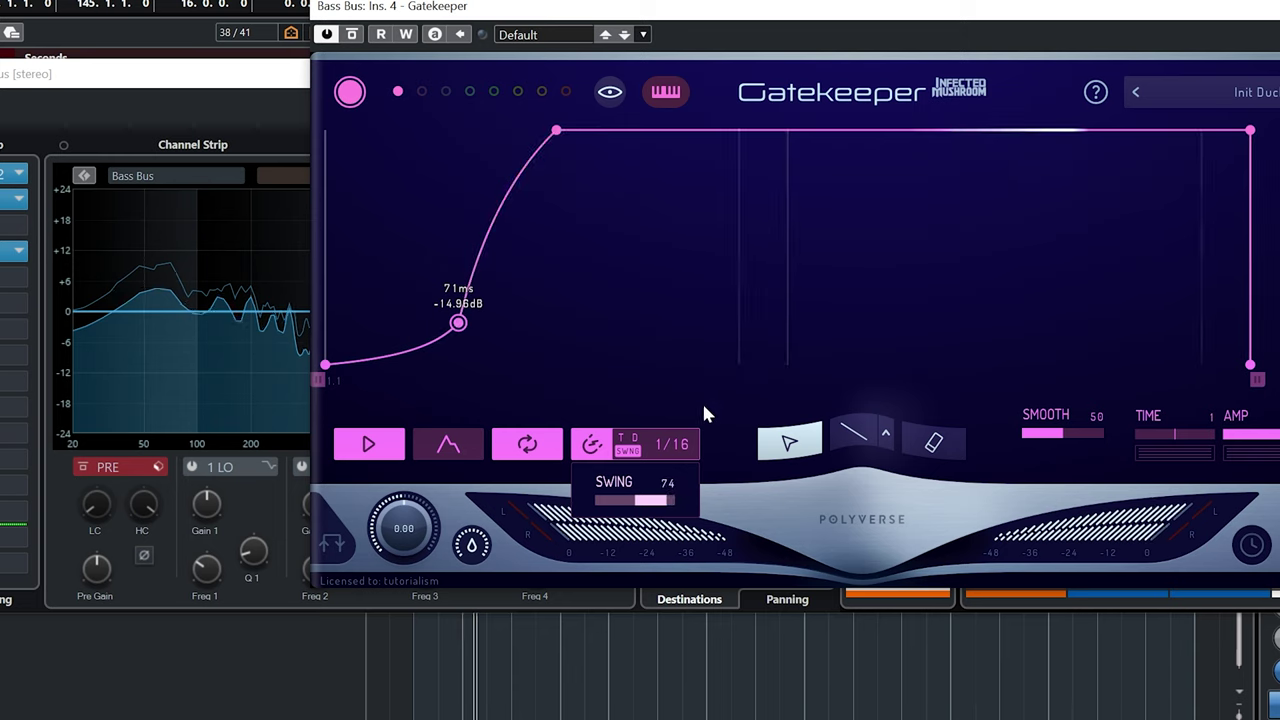
pyautogui.moveTo(705, 413); pyautogui.dragTo(661, 452)
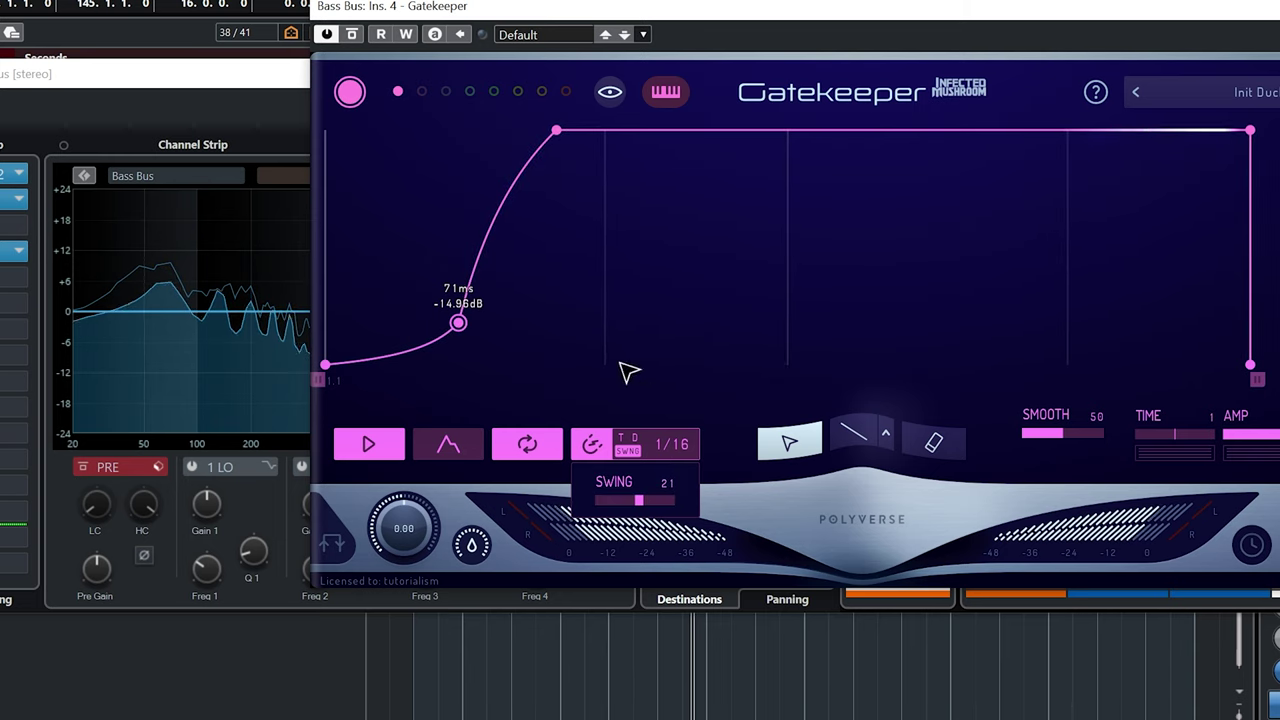
pyautogui.moveTo(557, 131); pyautogui.dragTo(610, 137)
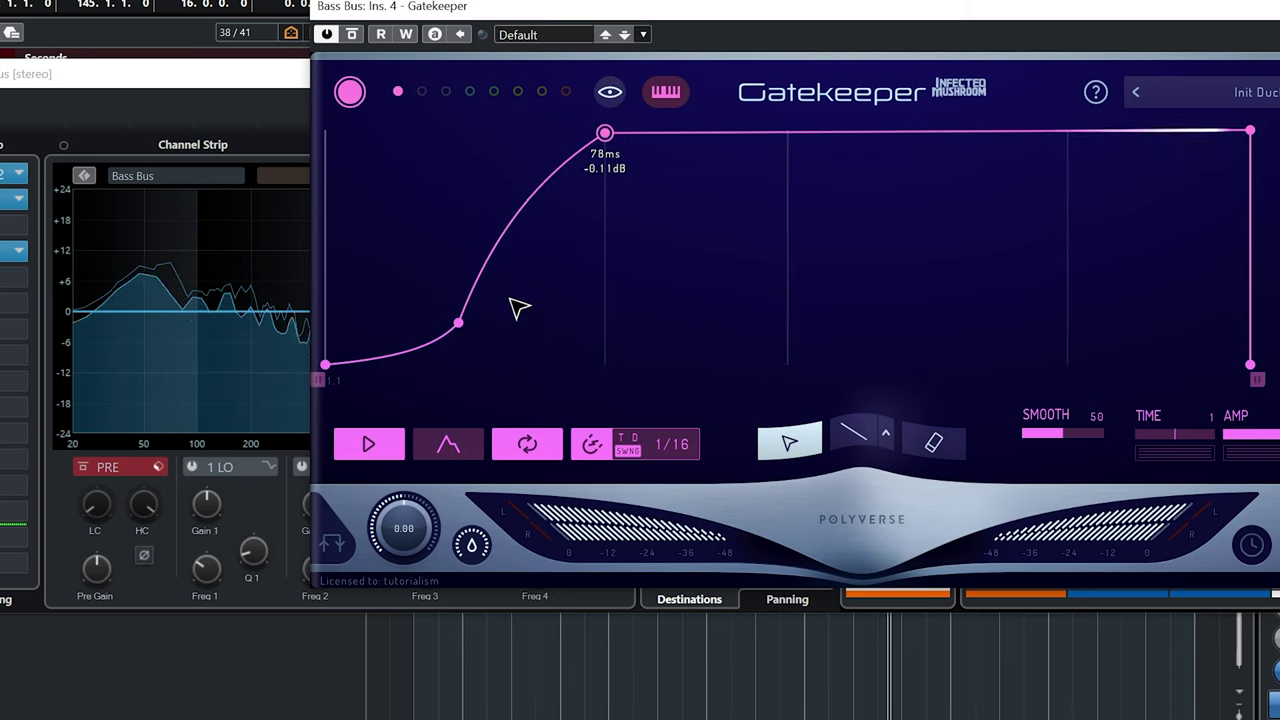